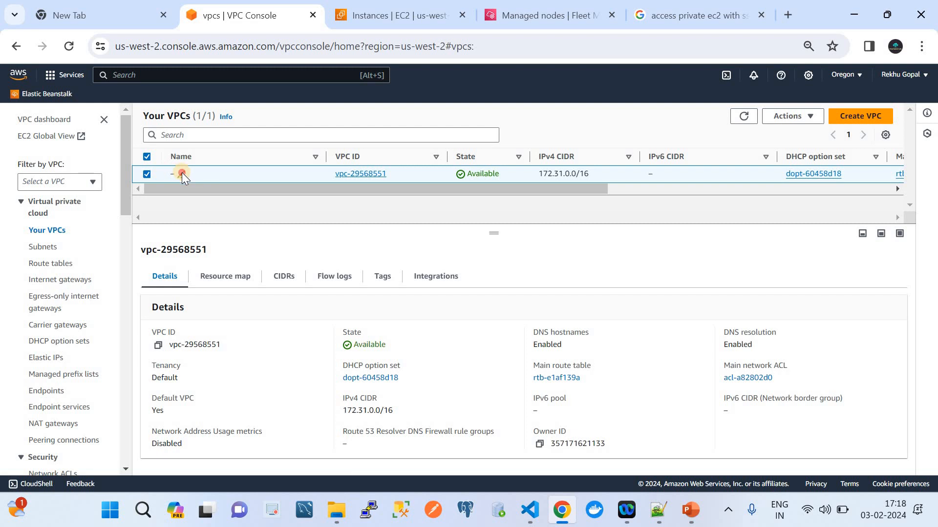
# Name the default VPC vpc-29568551 "Cloudqiocklabsdemo" and save the name
pyautogui.click(182, 173)
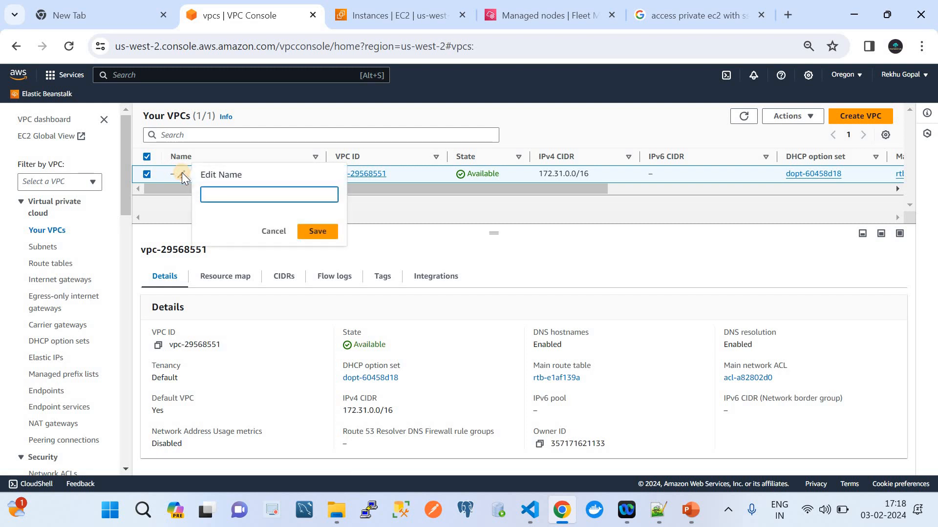
pyautogui.write('Cloudqiocklabsdemo')
pyautogui.click(325, 237)
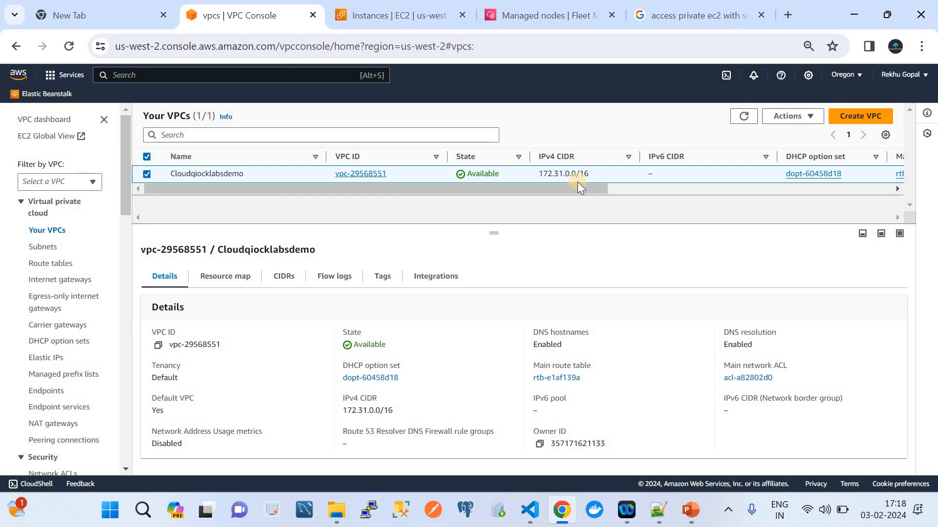
# Examine the details of Private_subnet-1 and the main route table's subnet associations and routes
pyautogui.click(49, 246)
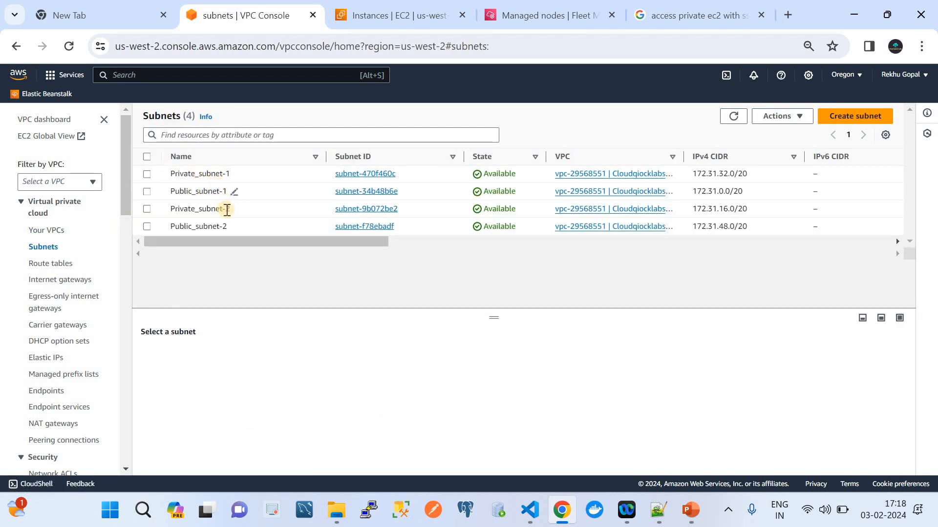
pyautogui.click(148, 175)
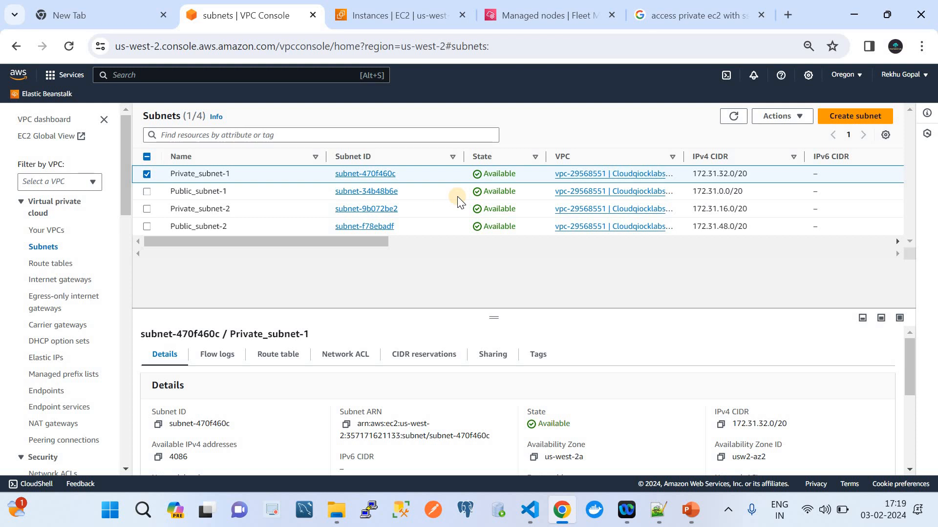
pyautogui.click(50, 262)
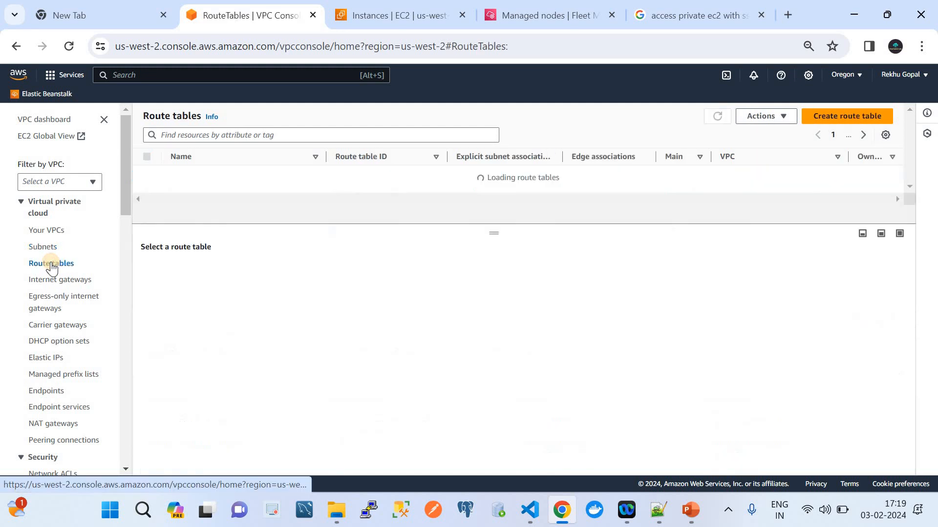
pyautogui.click(147, 174)
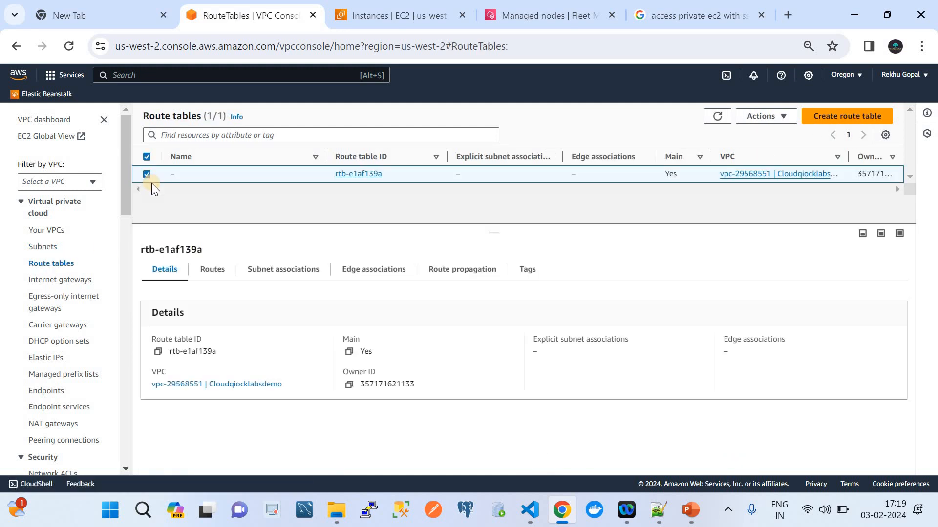
pyautogui.click(266, 271)
pyautogui.scroll(-2, 377, 351)
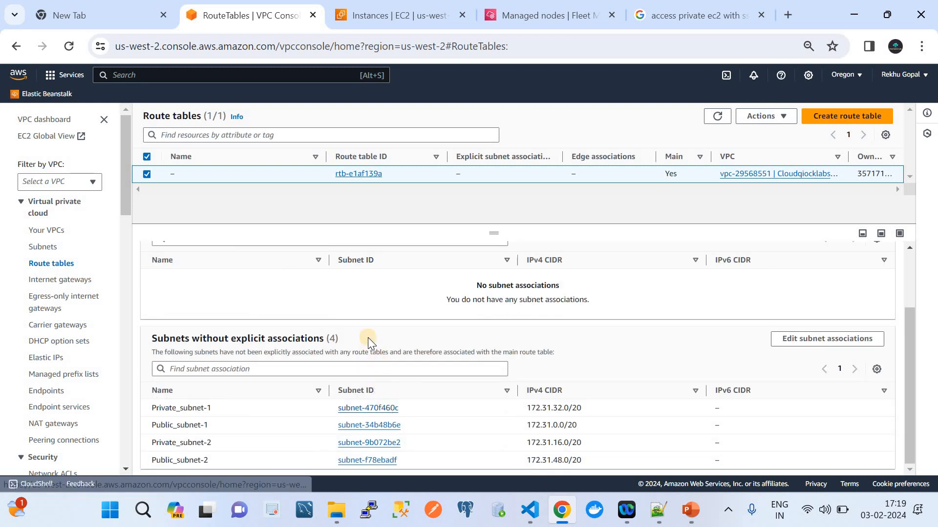
pyautogui.scroll(2, 367, 337)
pyautogui.click(213, 282)
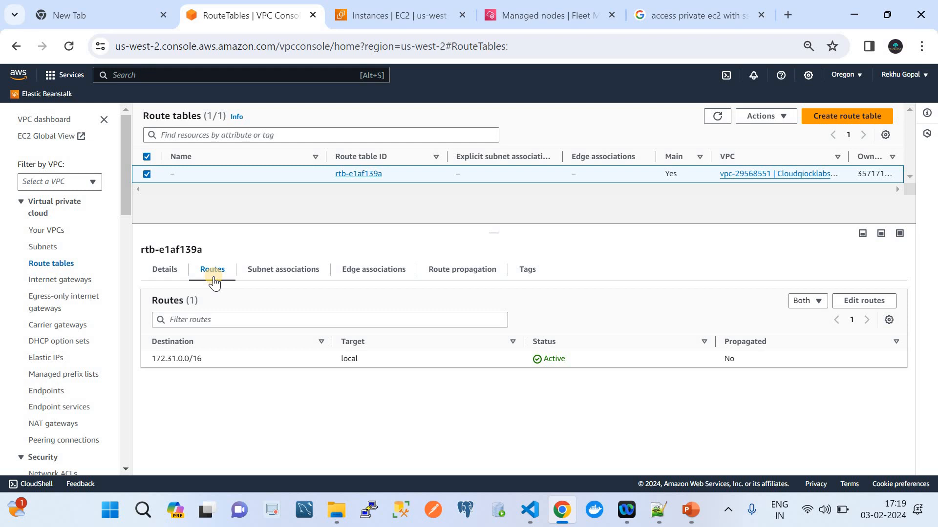
# Check the internet gateway's attachment state and review the main route table's routes again
pyautogui.click(79, 282)
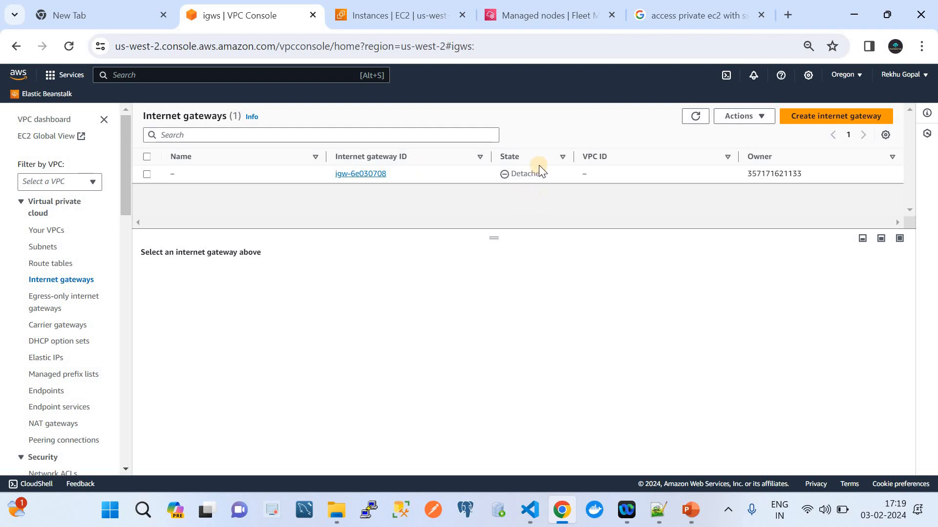
pyautogui.click(45, 264)
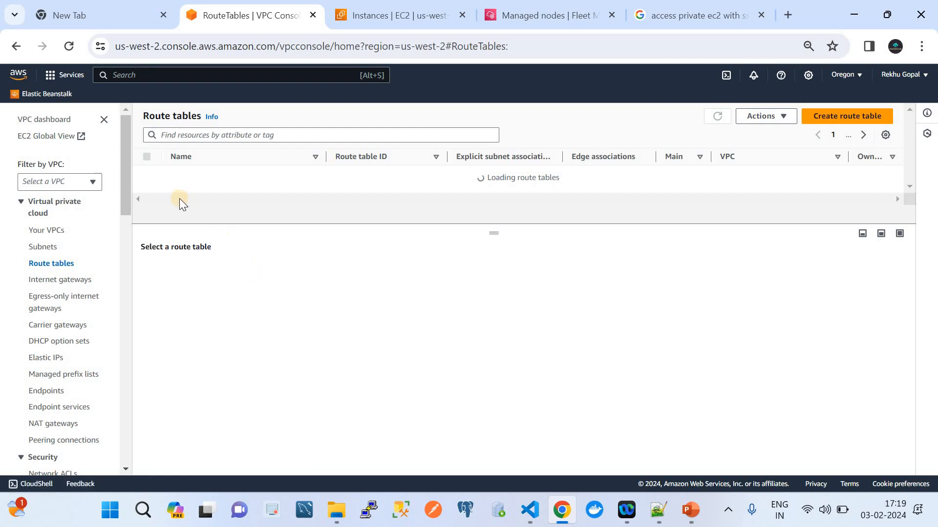
pyautogui.click(147, 174)
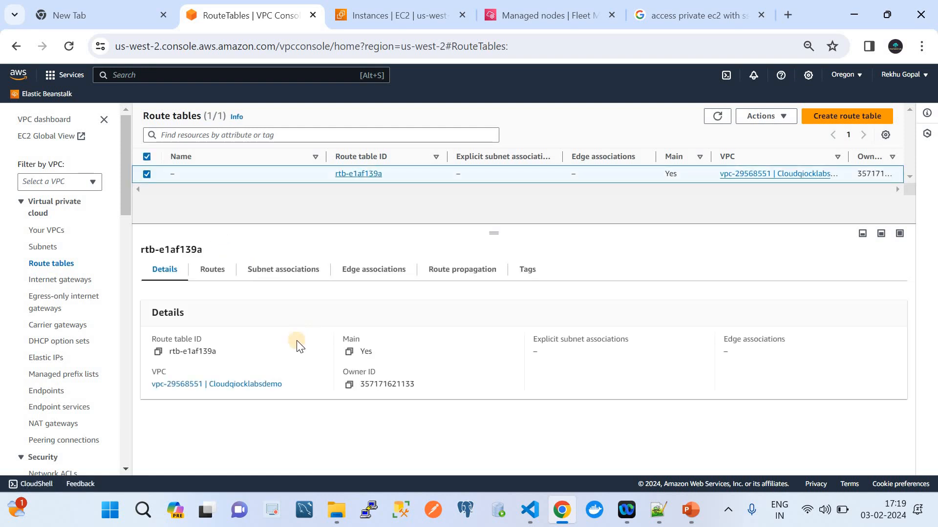
pyautogui.click(219, 279)
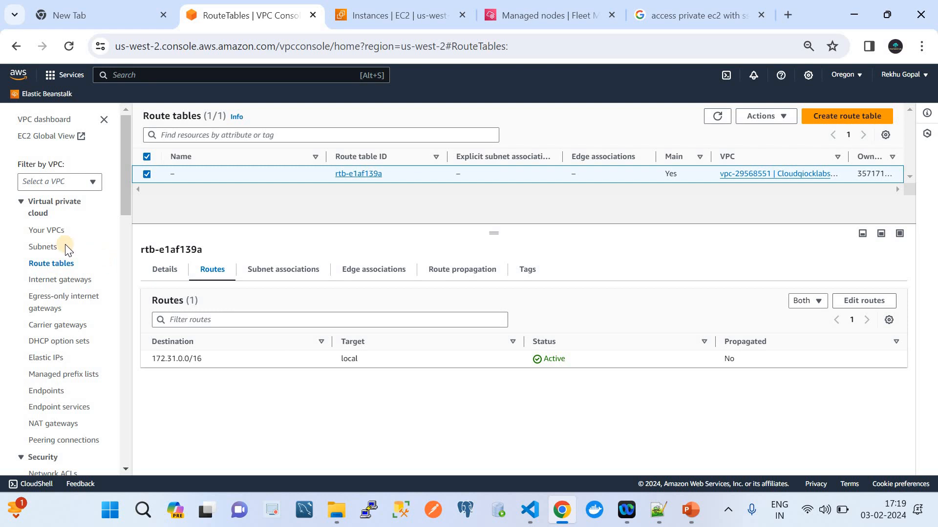
# Revisit the VPC, subnet, route table and internet gateway lists, and open the list of VPC endpoints
pyautogui.click(43, 232)
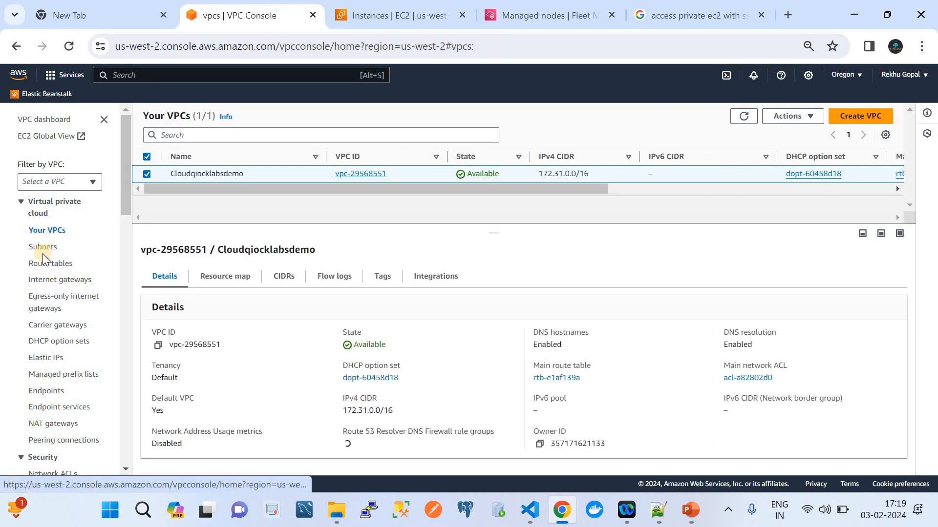
pyautogui.click(42, 252)
pyautogui.click(46, 263)
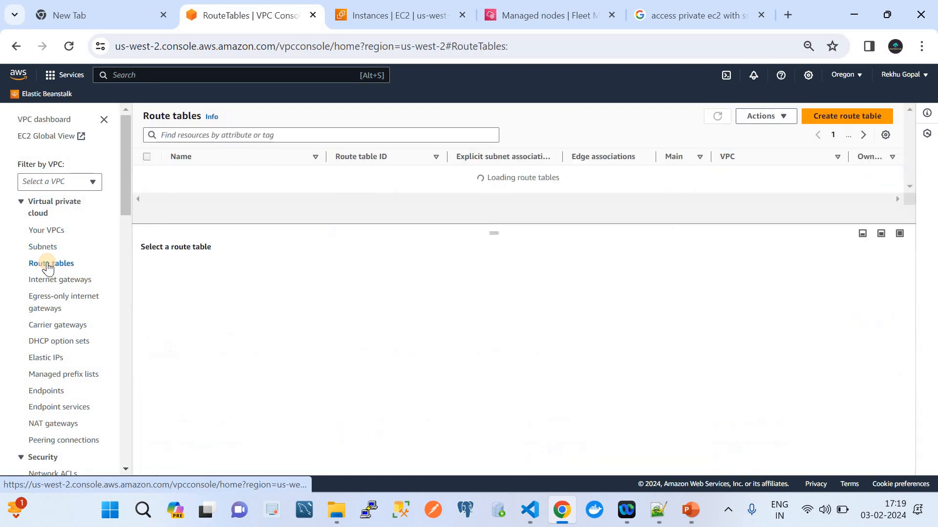
pyautogui.click(57, 282)
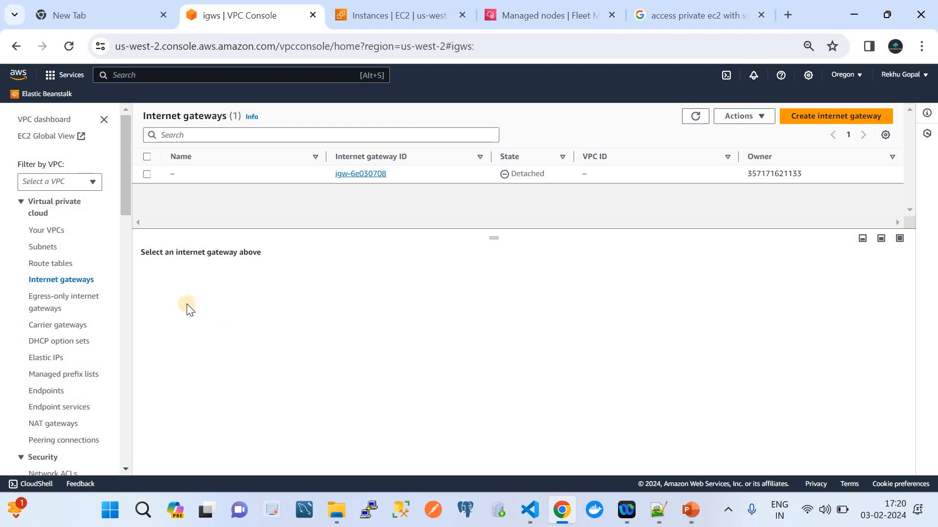
pyautogui.click(58, 392)
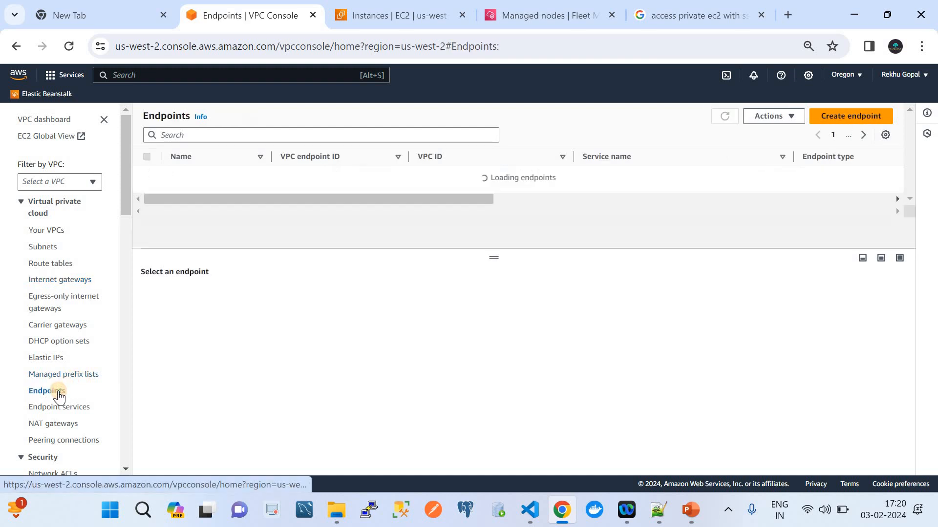
# Switch to PowerPoint to view the Systems Manager architecture diagram, and return to the endpoints list in Chrome
pyautogui.click(691, 520)
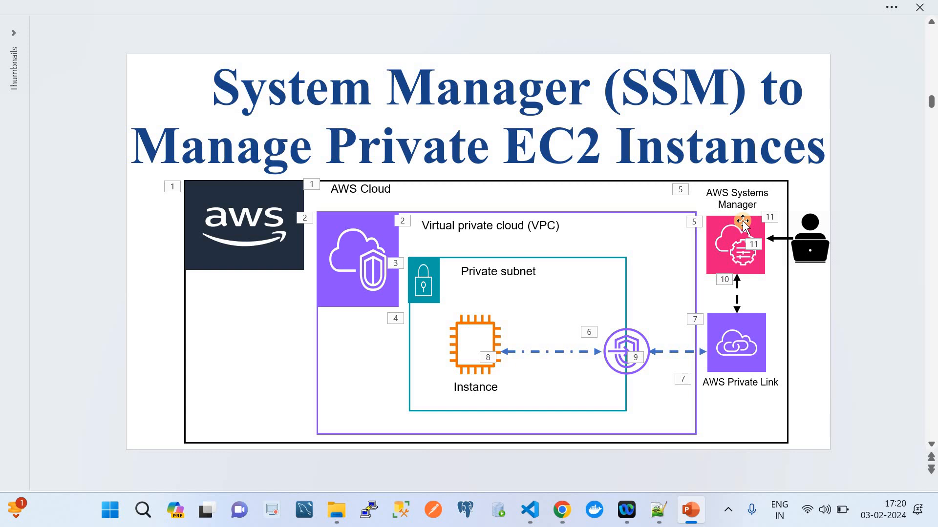
pyautogui.click(562, 511)
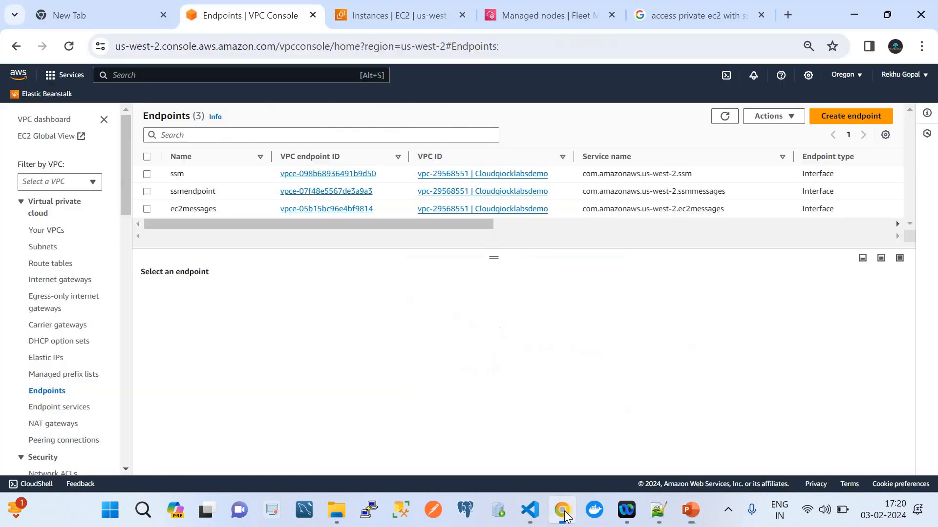
pyautogui.click(48, 398)
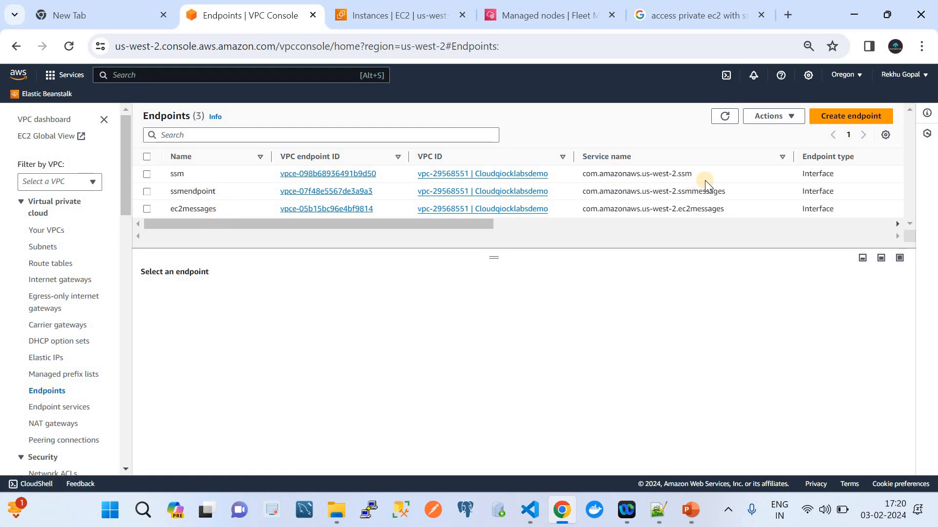
# Examine the service names of the ssm, ssmendpoint and ec2messages endpoints, highlighting their region and service parts
pyautogui.moveTo(692, 174); pyautogui.dragTo(681, 175)
pyautogui.moveTo(728, 195); pyautogui.dragTo(679, 211)
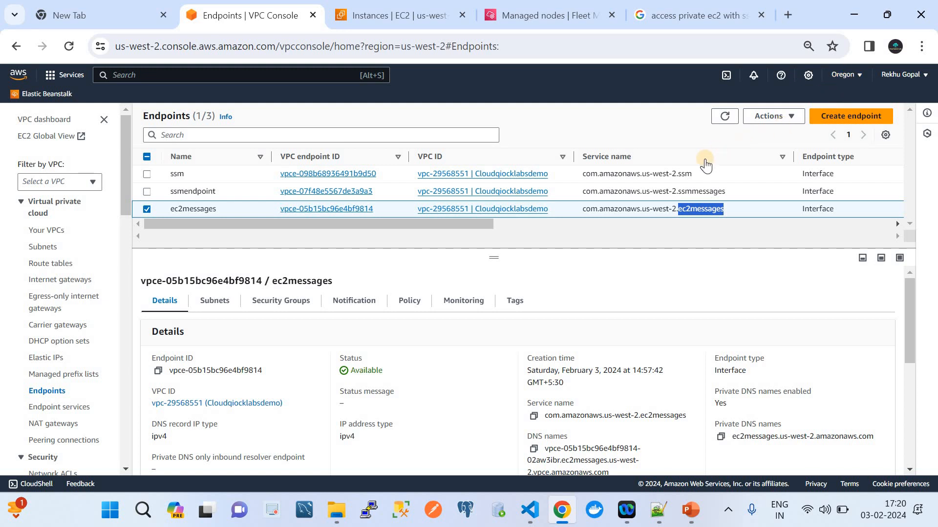
pyautogui.moveTo(695, 174); pyautogui.dragTo(641, 179)
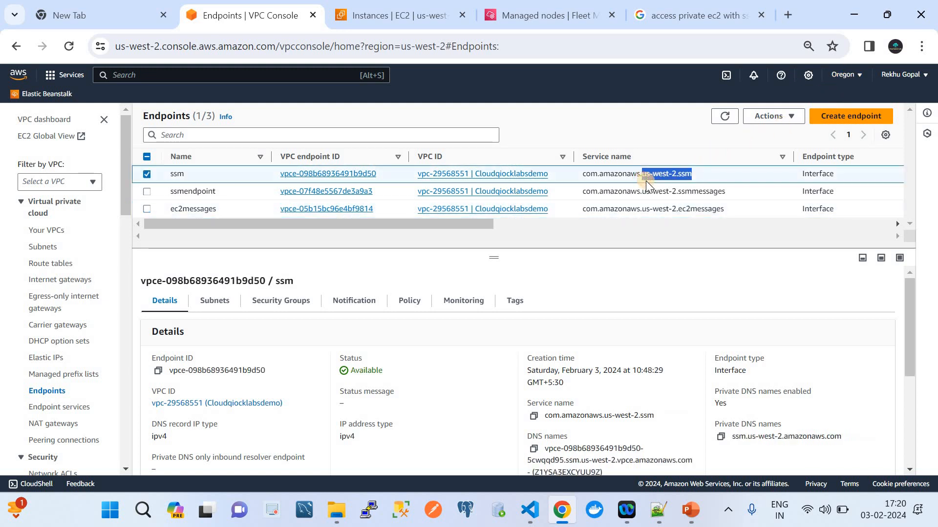
pyautogui.moveTo(727, 191); pyautogui.dragTo(630, 191)
pyautogui.moveTo(725, 209); pyautogui.dragTo(646, 211)
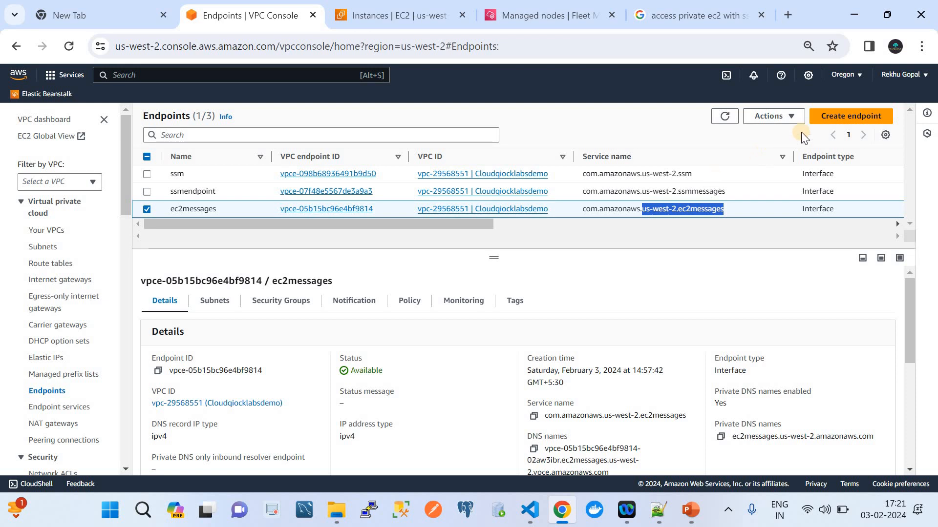
# Start creating a new VPC endpoint with the name tag "demo"
pyautogui.click(825, 122)
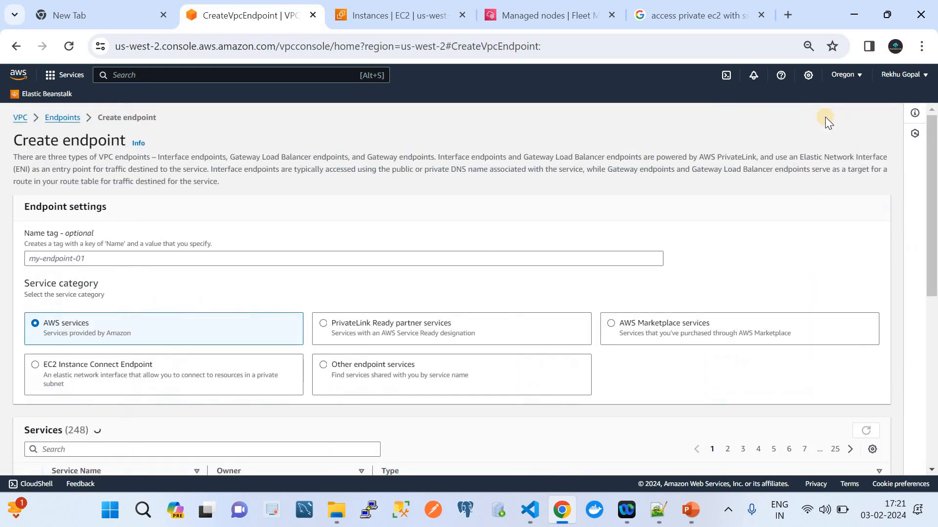
pyautogui.click(225, 257)
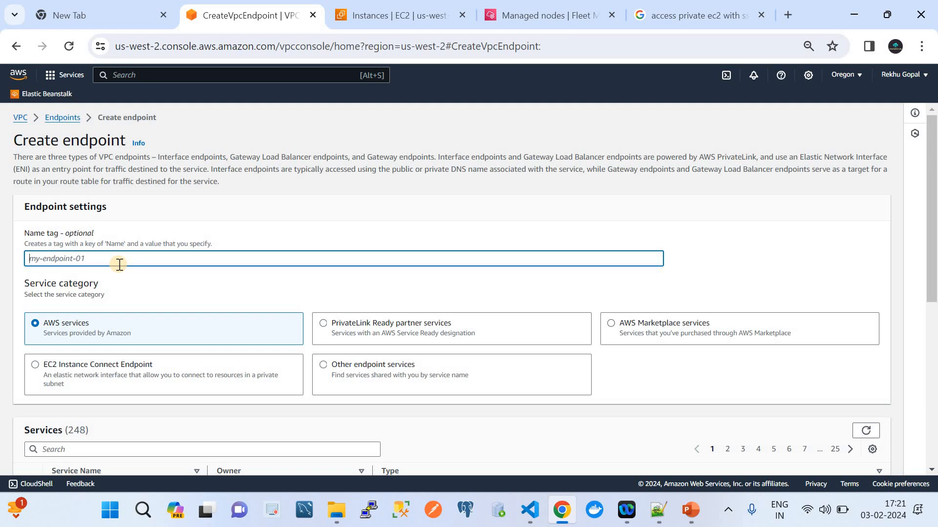
pyautogui.write('demo')
# Filter the AWS services for "ssm" and select com.amazonaws.us-west-2.ssm as the endpoint's service
pyautogui.scroll(-3, 209, 291)
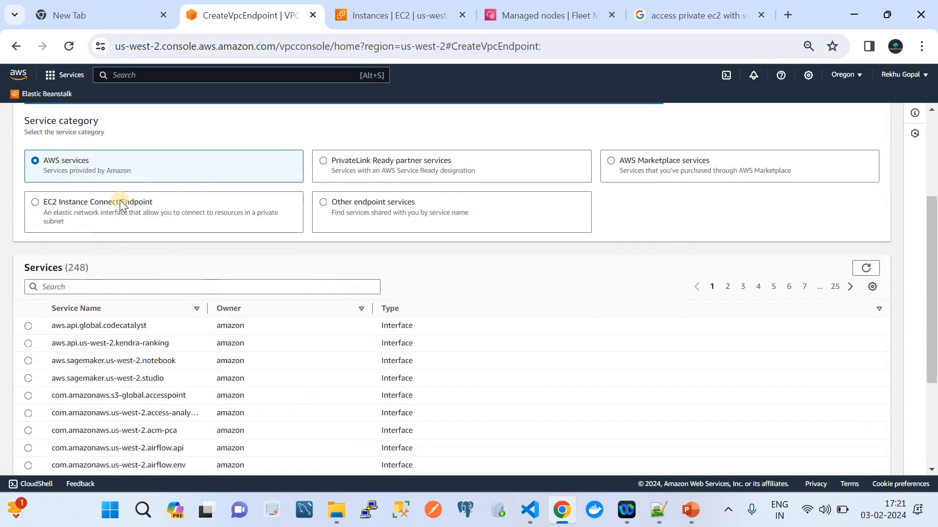
pyautogui.click(110, 288)
pyautogui.write('ssm')
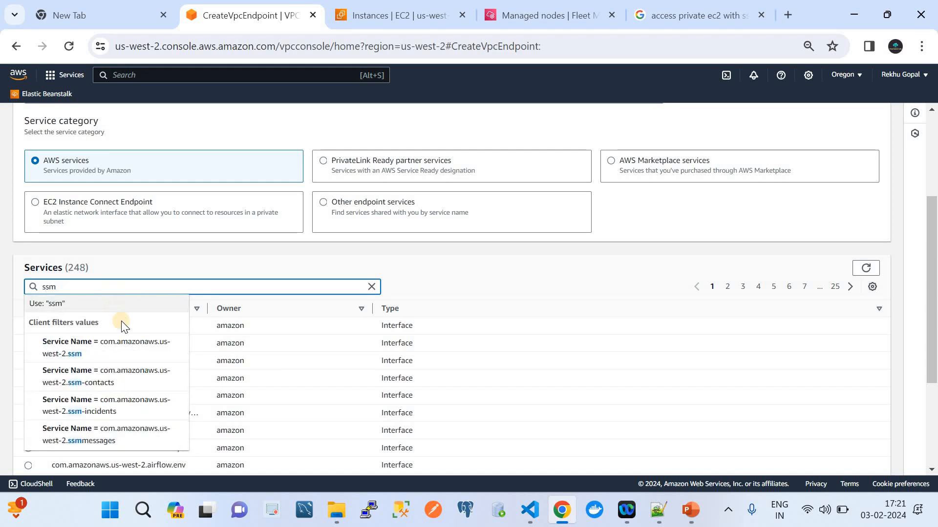
pyautogui.click(120, 350)
pyautogui.click(29, 351)
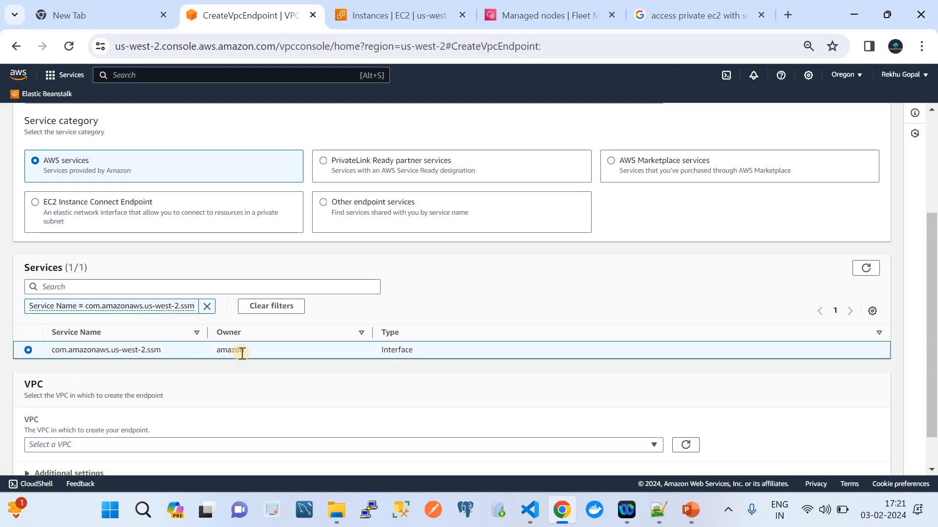
# Note the service's endpoint type and choose vpc-29568551 (Cloudqiocklabsdemo) as the endpoint's VPC
pyautogui.scroll(-1, 240, 351)
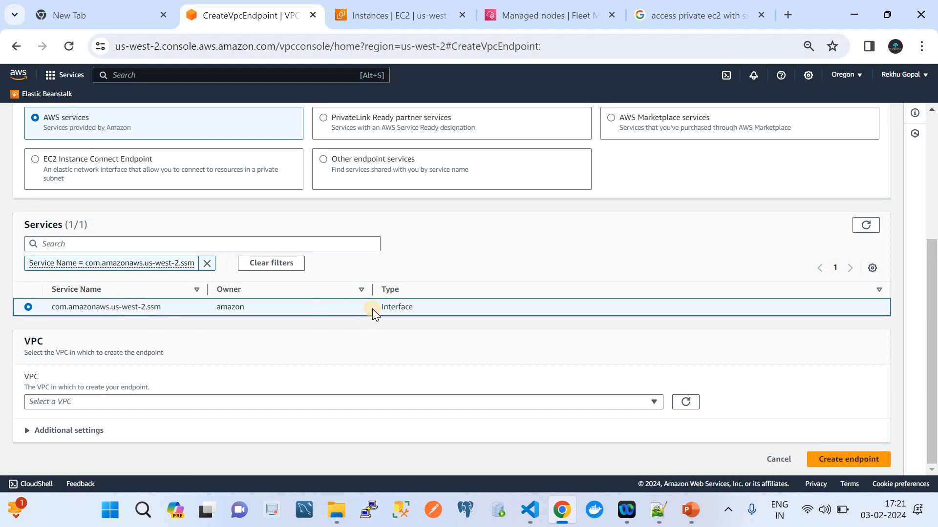
pyautogui.doubleClick(393, 303)
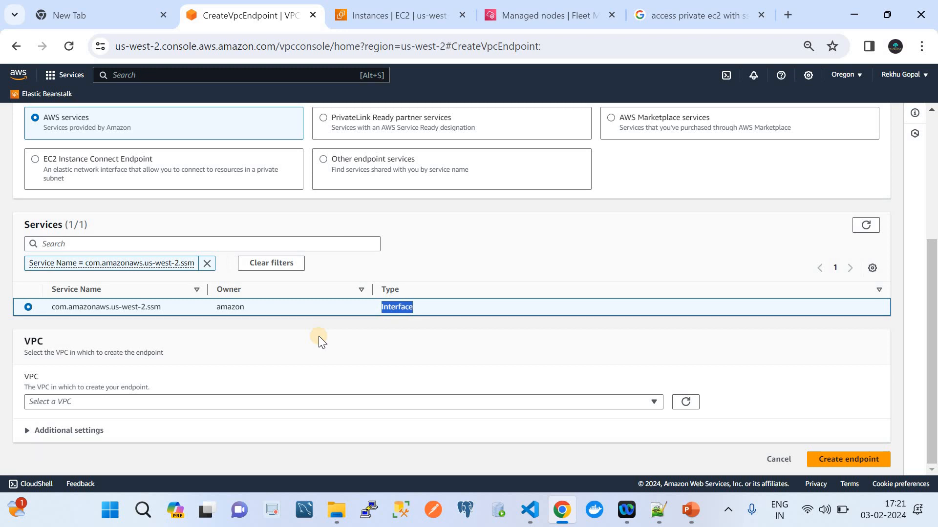
pyautogui.click(117, 403)
pyautogui.click(84, 384)
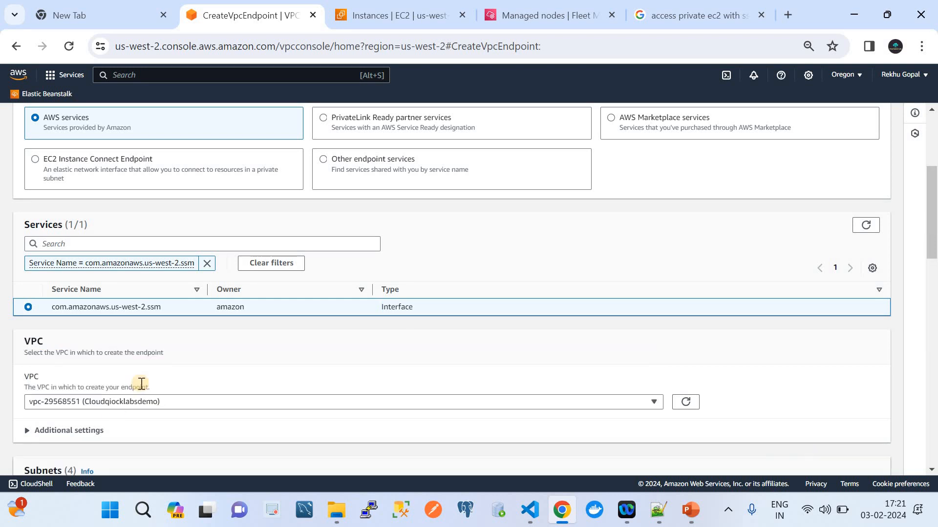
# Include all four availability zones in the endpoint and assign subnet-470f460c to us-west-2a
pyautogui.scroll(-5, 140, 383)
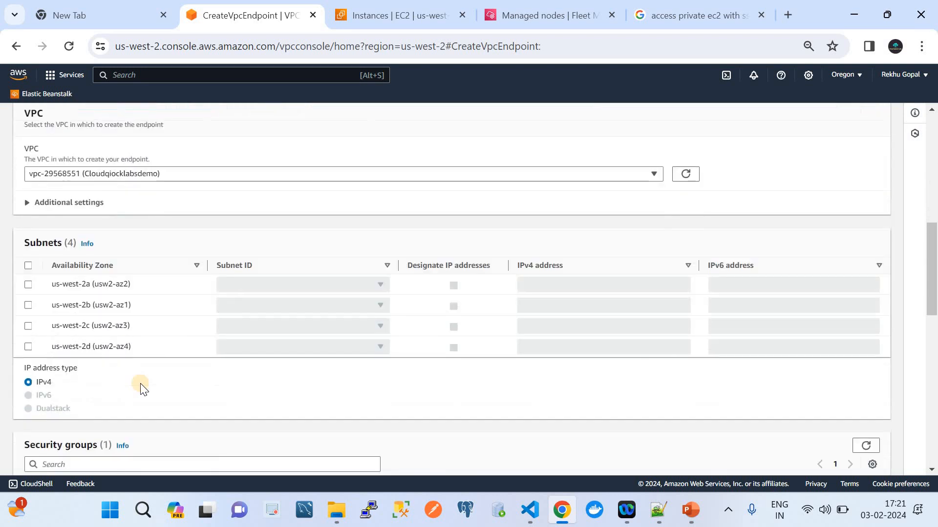
pyautogui.click(29, 264)
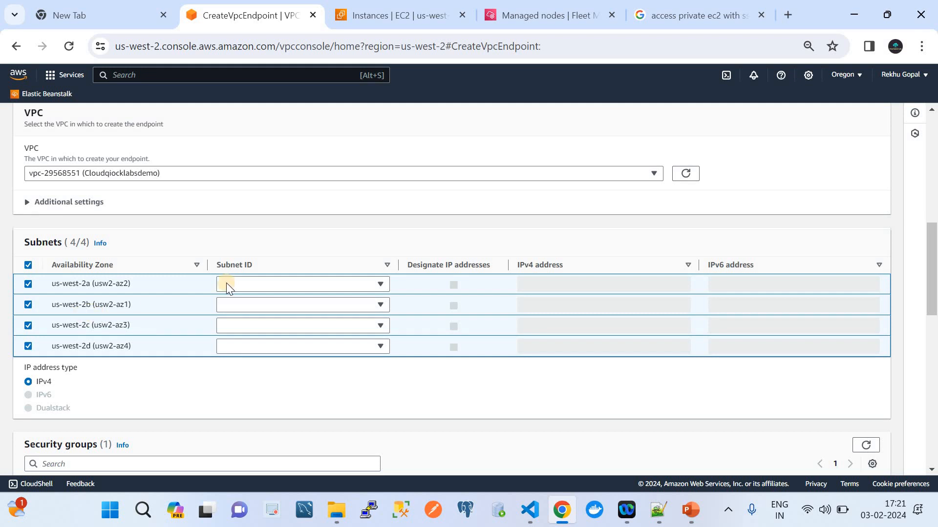
pyautogui.click(310, 284)
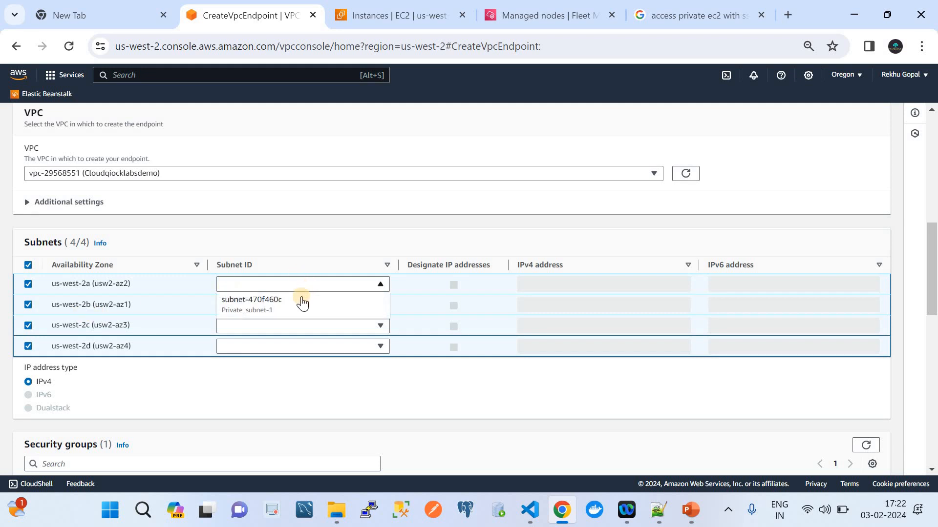
pyautogui.click(300, 302)
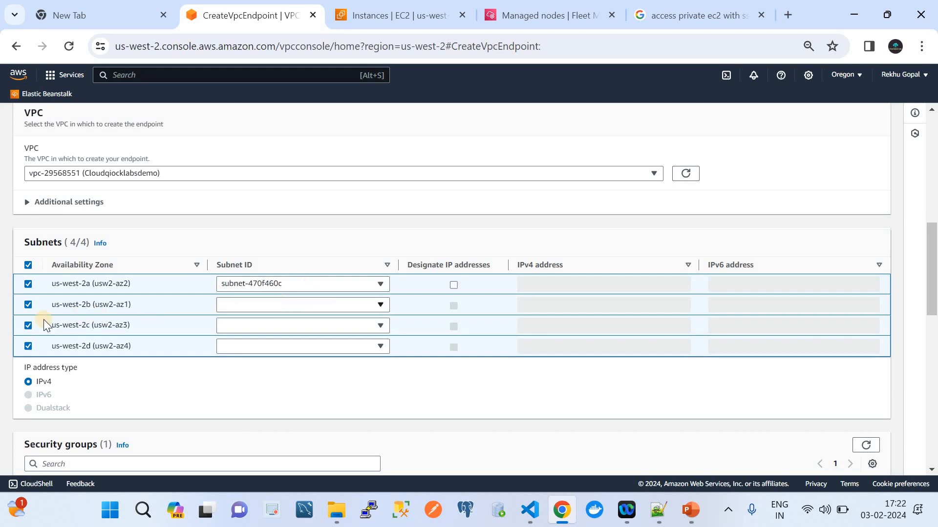
# Assign subnet-9b072be2 to us-west-2b, subnet-34b48b6e to us-west-2c and subnet-f78ebadf to us-west-2d
pyautogui.click(29, 305)
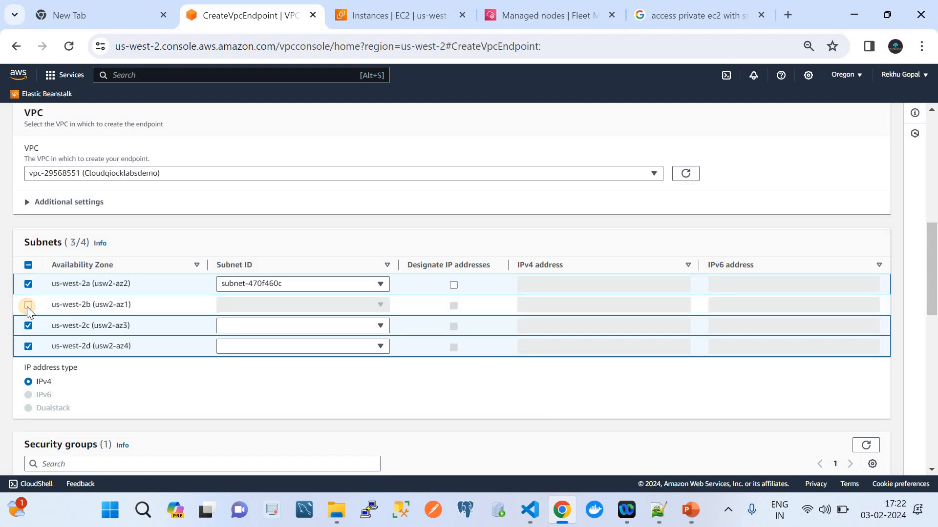
pyautogui.click(28, 306)
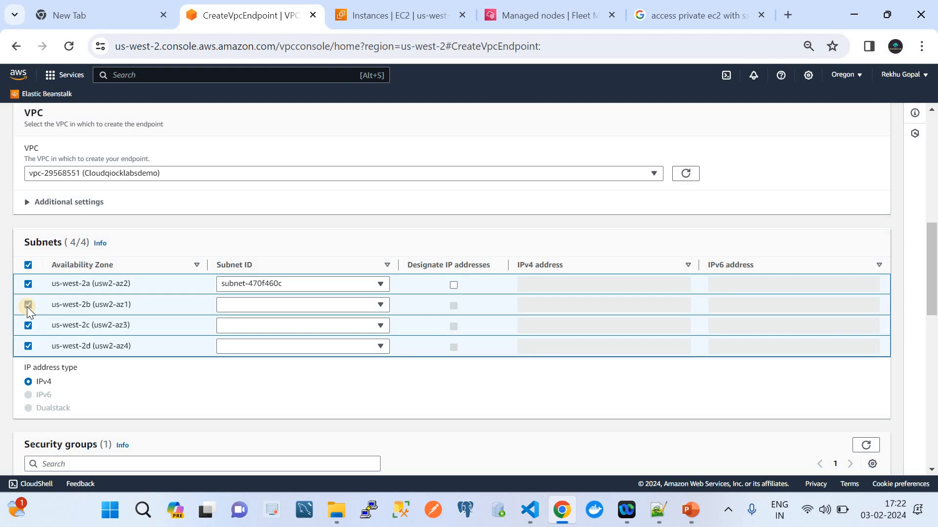
pyautogui.click(245, 306)
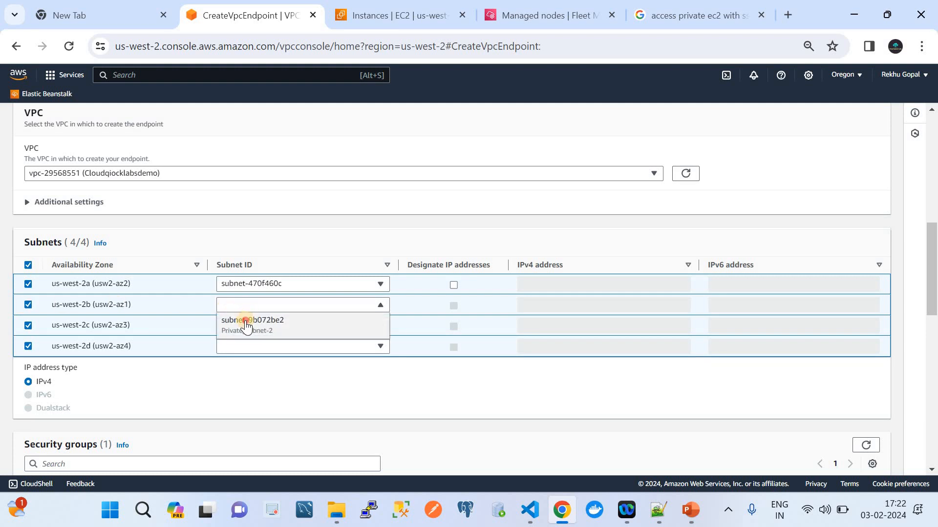
pyautogui.click(246, 320)
pyautogui.click(253, 326)
pyautogui.click(252, 345)
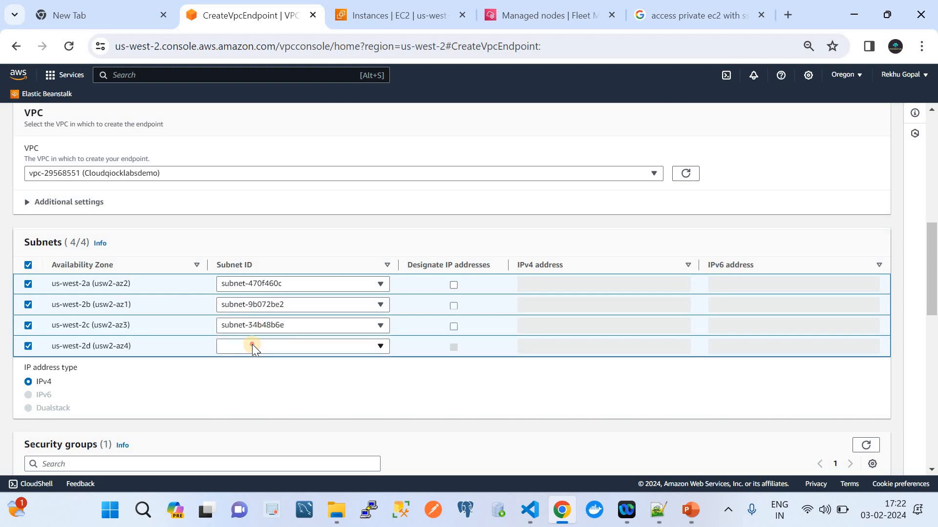
pyautogui.click(252, 344)
pyautogui.click(254, 364)
# Select the default security group sg-1889366f and review the endpoint's Full access policy and Name tag
pyautogui.scroll(-5, 254, 357)
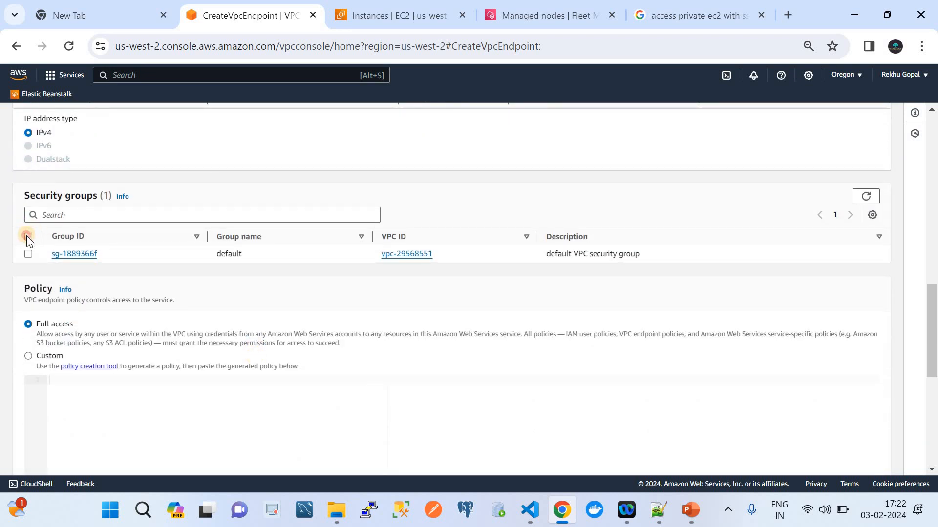
pyautogui.click(27, 237)
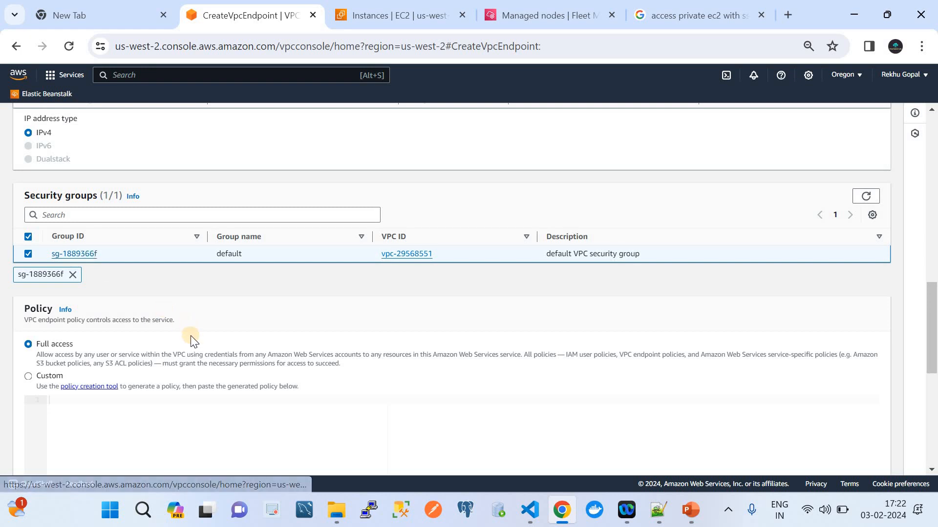
pyautogui.scroll(-1, 192, 341)
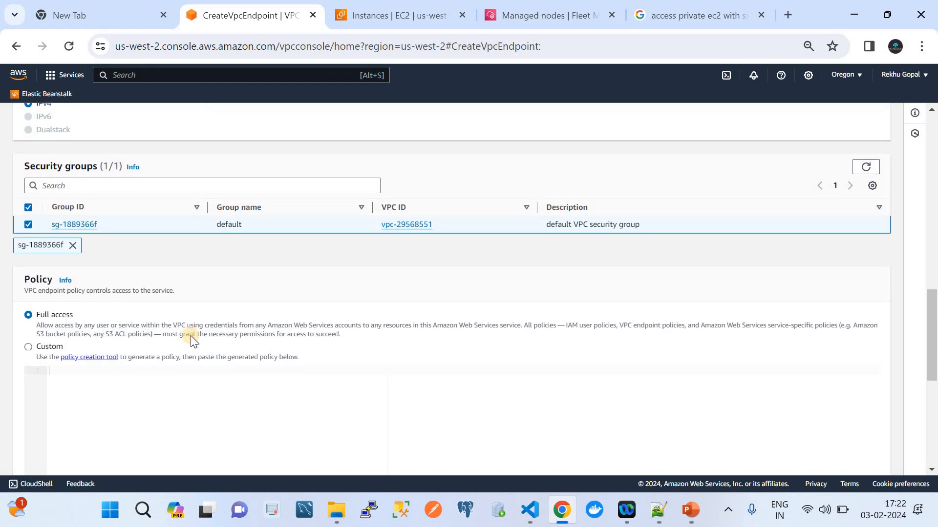
pyautogui.scroll(-2, 191, 335)
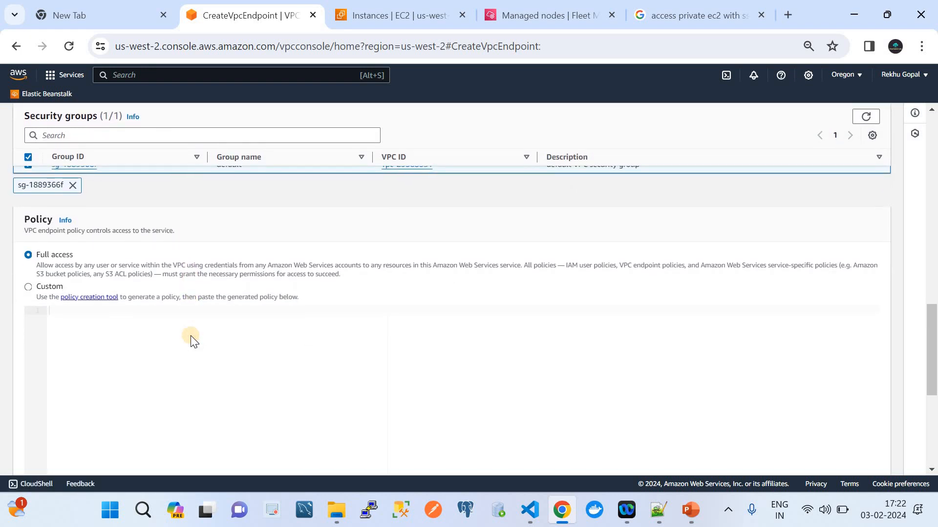
pyautogui.scroll(1, 190, 335)
pyautogui.scroll(-10, 191, 335)
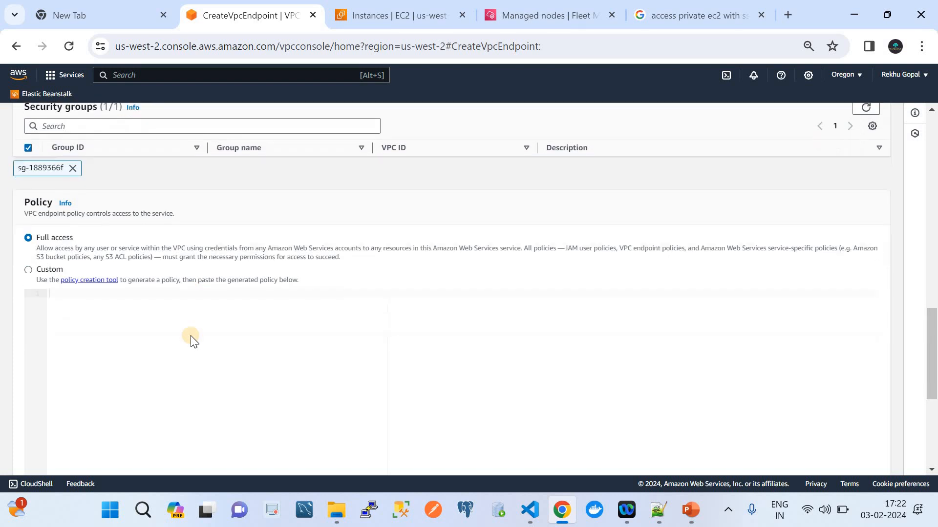
pyautogui.scroll(3, 191, 336)
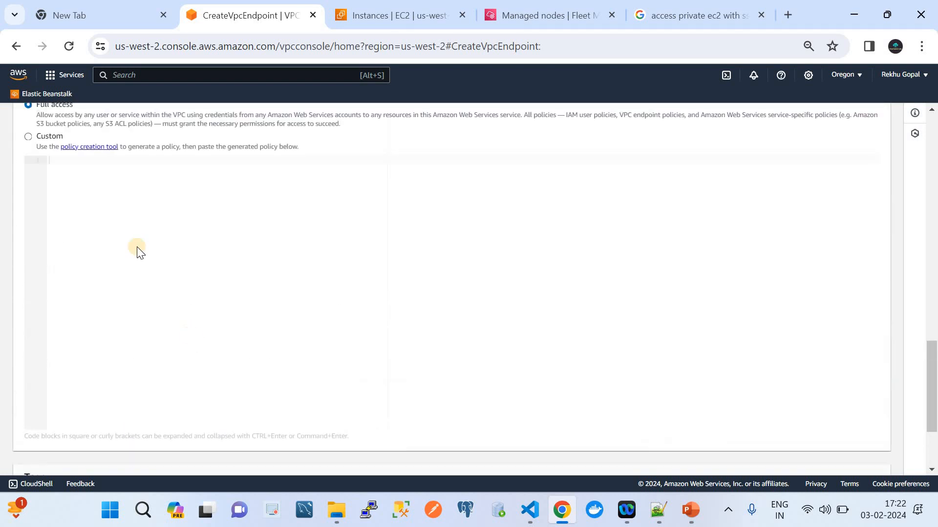
pyautogui.scroll(2, 137, 247)
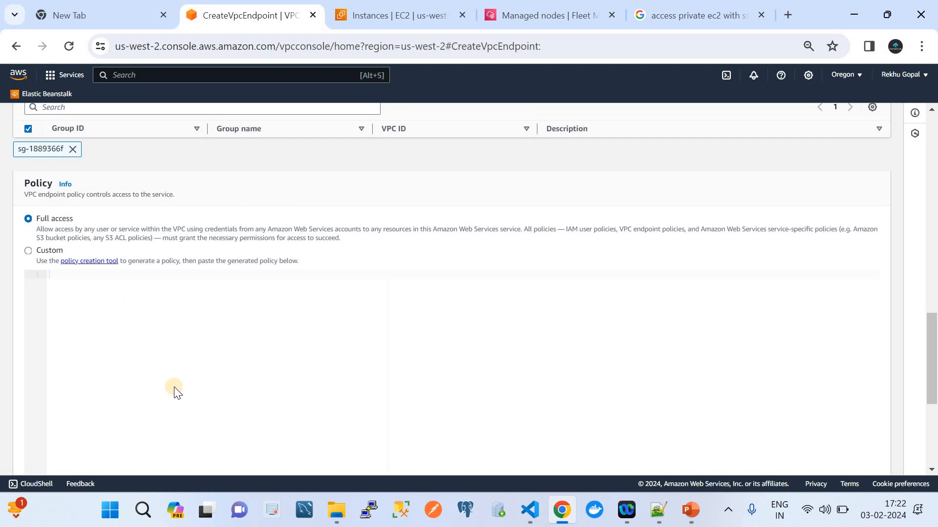
pyautogui.scroll(-5, 174, 389)
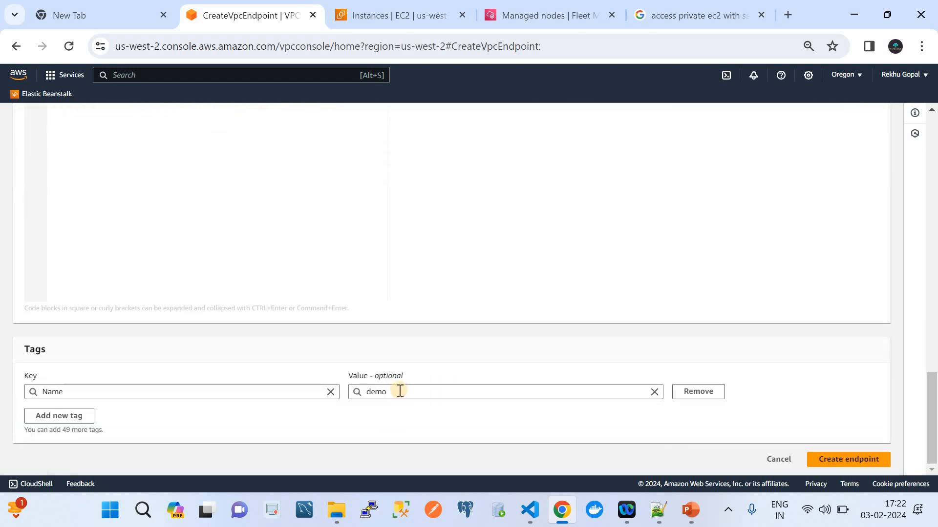
pyautogui.click(820, 460)
# Replace the endpoint's ssm service with com.amazonaws.us-west-2.ssmmessages by filtering the AWS services for "ssm"
pyautogui.scroll(12, 539, 275)
pyautogui.scroll(-6, 539, 276)
pyautogui.scroll(15, 539, 276)
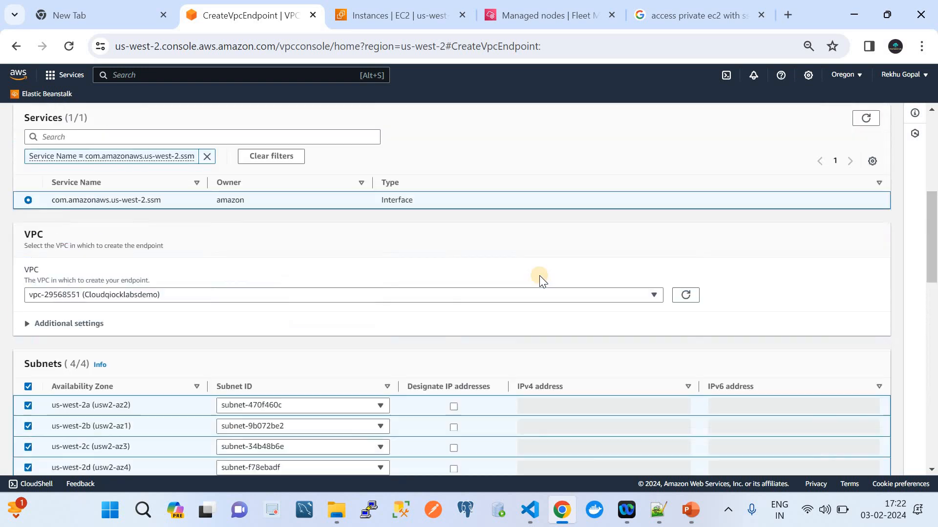
pyautogui.scroll(-3, 273, 354)
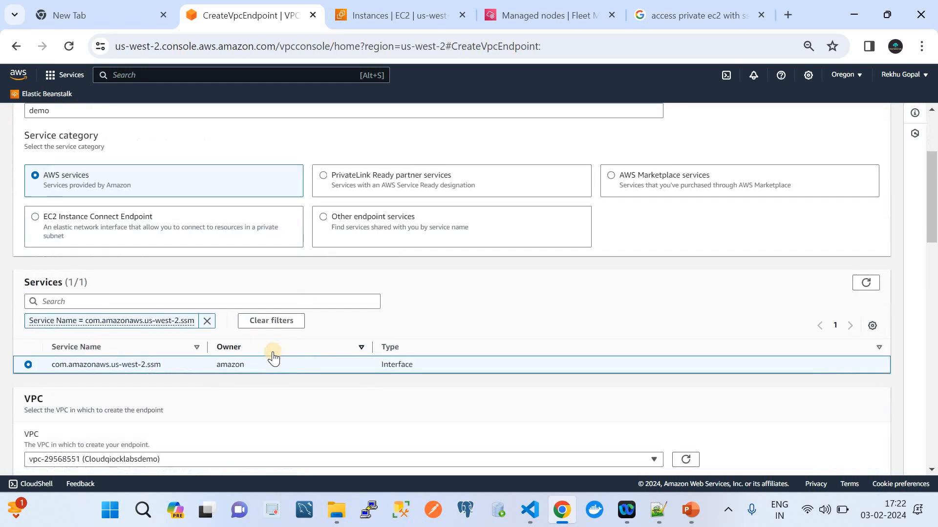
pyautogui.click(207, 321)
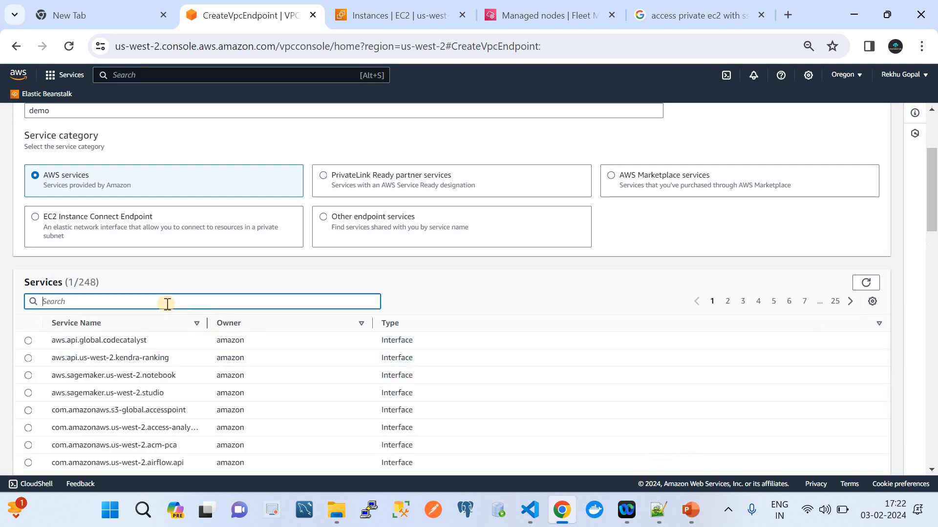
pyautogui.click(135, 299)
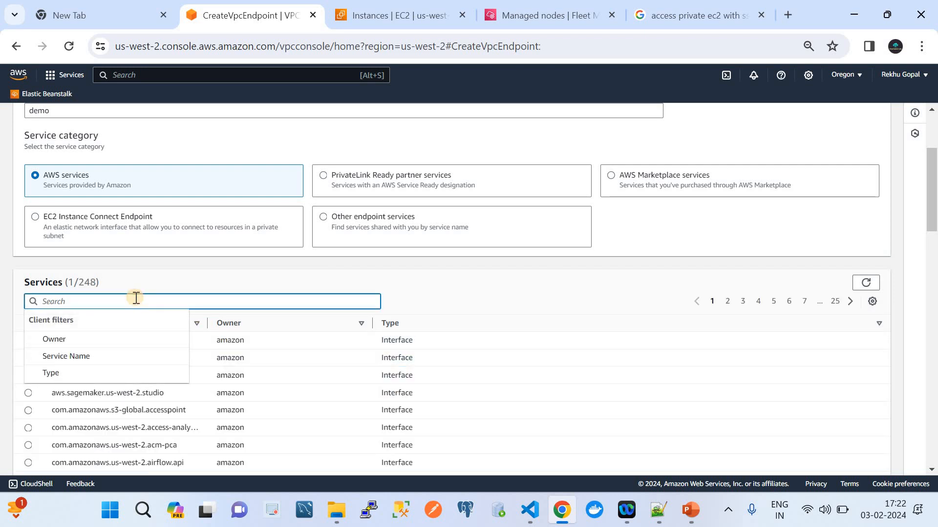
pyautogui.write('ss')
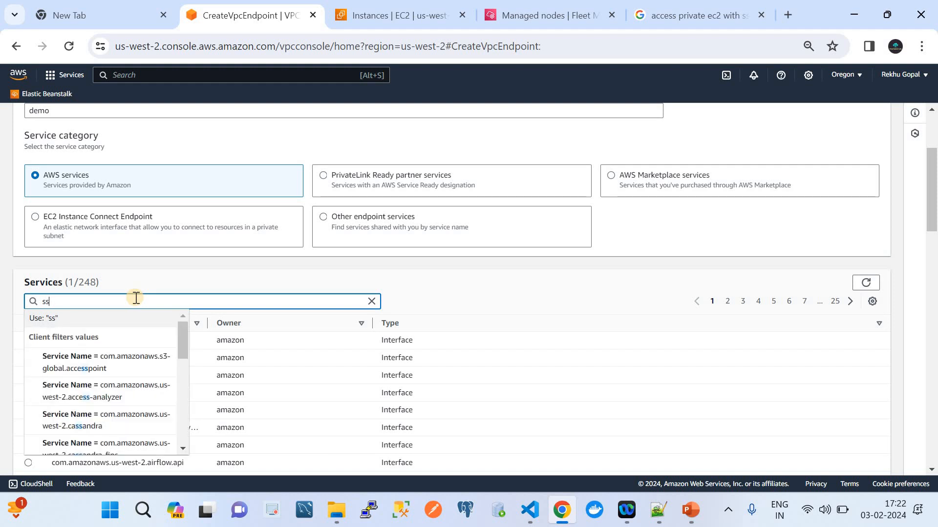
pyautogui.write('m')
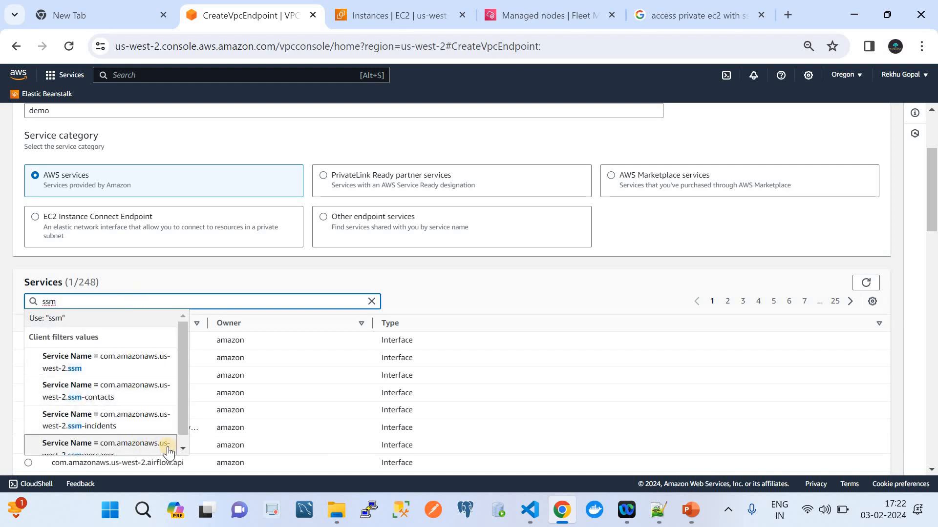
pyautogui.scroll(-1, 181, 442)
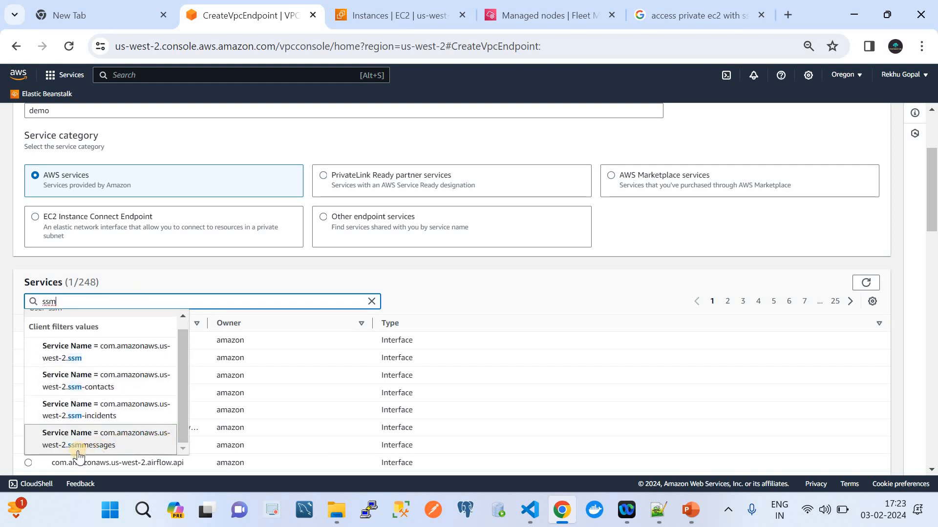
pyautogui.click(78, 452)
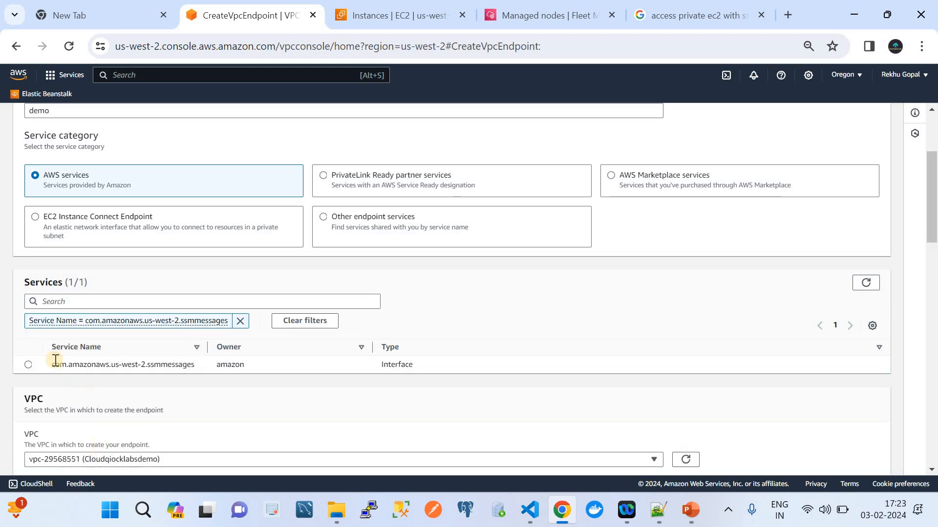
pyautogui.click(28, 366)
# Include all four availability zones and assign subnet-470f460c, subnet-9b072be2, subnet-34b48b6e and subnet-f78ebadf to us-west-2a through us-west-2d respectively
pyautogui.scroll(-3, 28, 366)
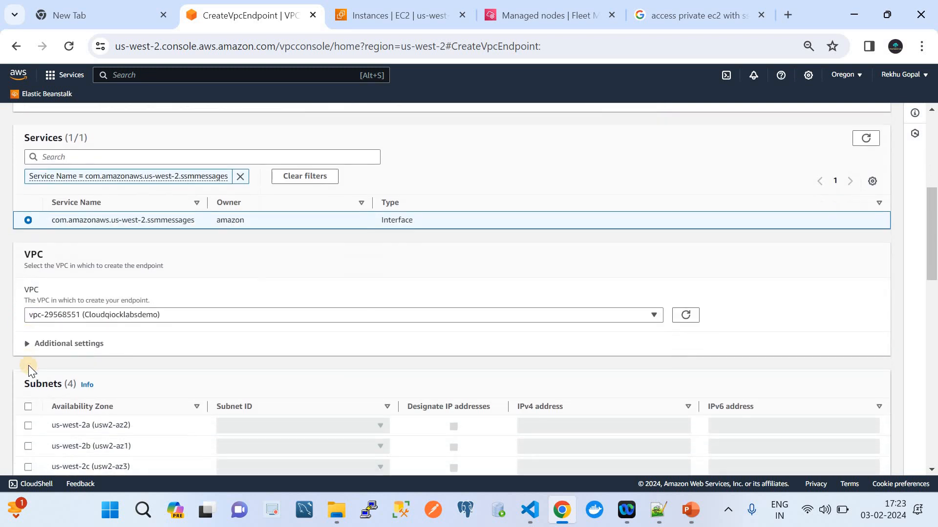
pyautogui.click(27, 405)
pyautogui.scroll(-5, 248, 198)
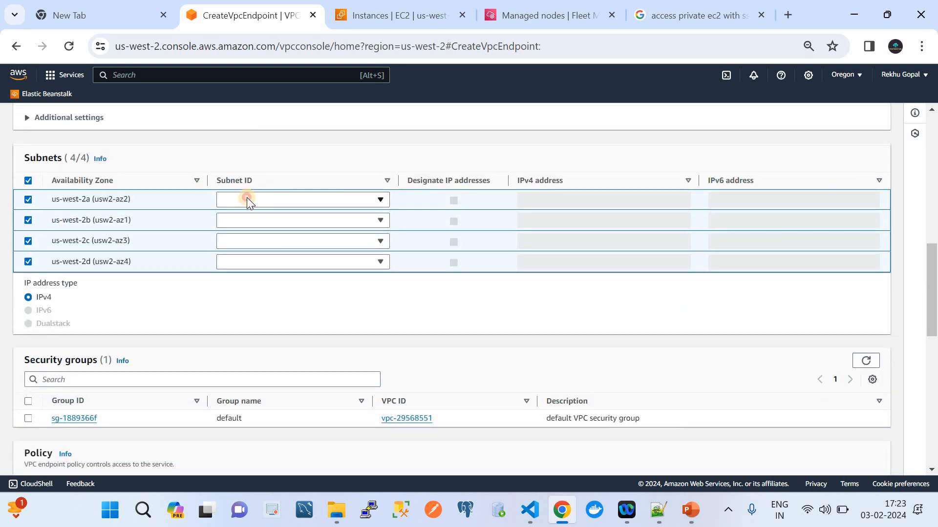
pyautogui.click(247, 198)
pyautogui.click(249, 218)
pyautogui.click(272, 221)
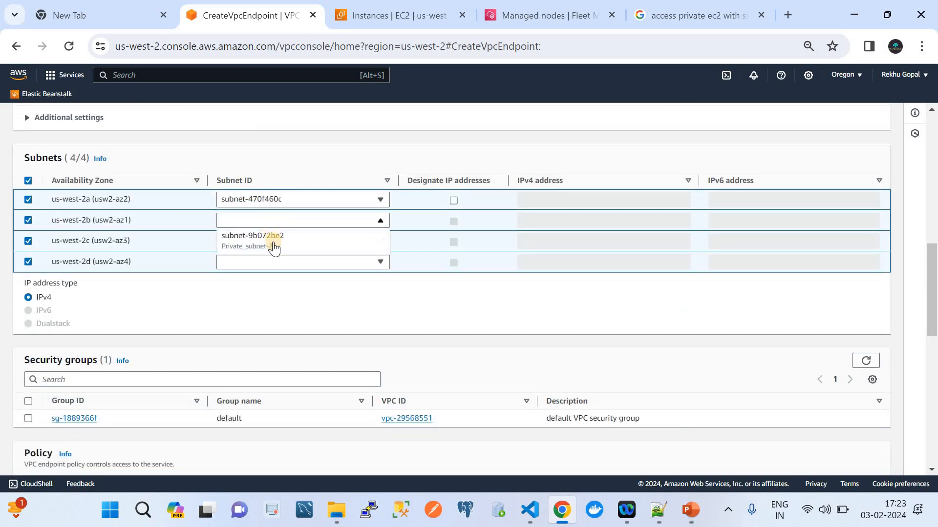
pyautogui.click(274, 240)
pyautogui.click(277, 257)
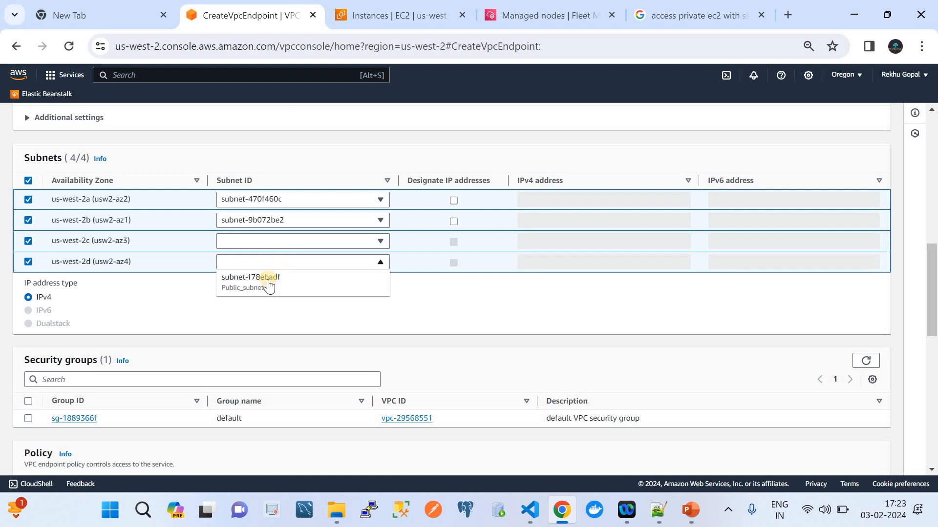
pyautogui.click(268, 279)
pyautogui.click(261, 235)
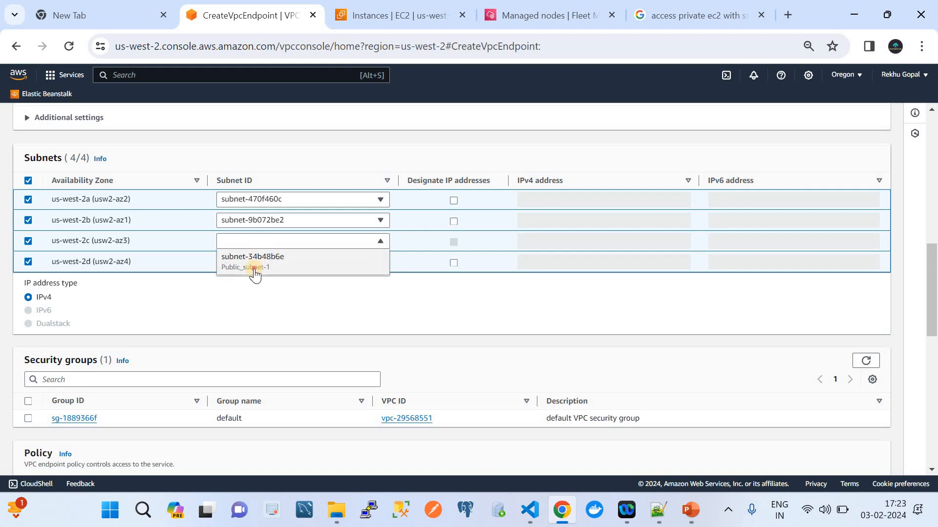
pyautogui.click(253, 266)
# Select the default security group sg-1889366f for the ssmmessages endpoint and check the remaining settings down to the tags
pyautogui.click(29, 403)
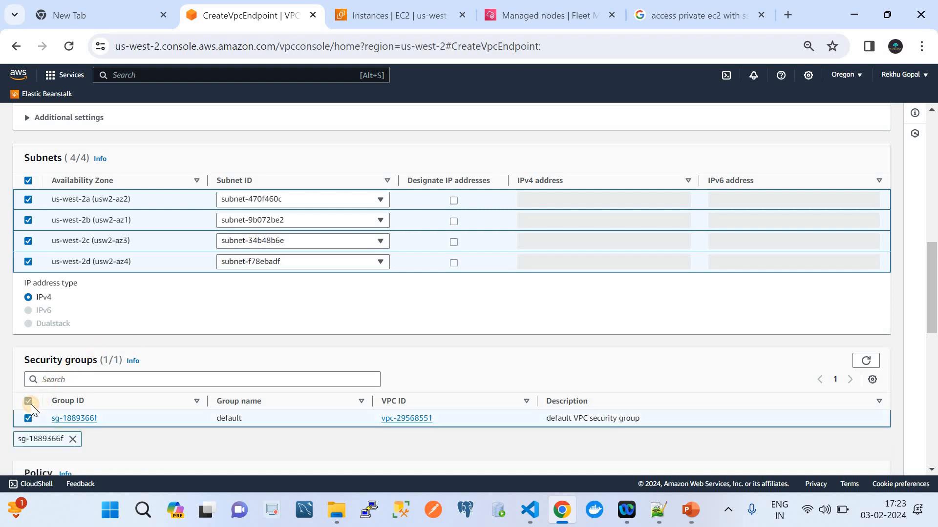
pyautogui.scroll(-8, 31, 405)
pyautogui.scroll(-3, 562, 410)
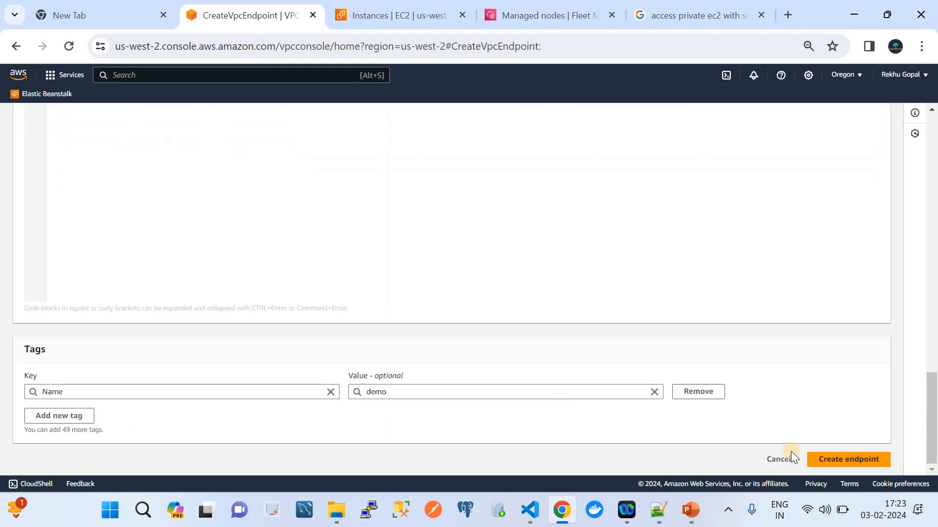
# Replace the endpoint's ssmmessages service with com.amazonaws.us-west-2.ec2messages by filtering the AWS services for "ec2"
pyautogui.scroll(15, 631, 282)
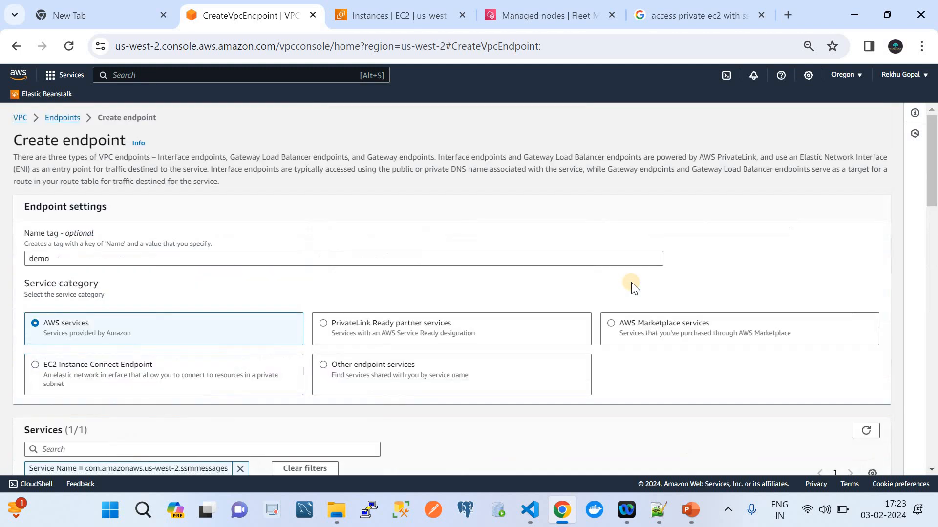
pyautogui.scroll(-4, 189, 361)
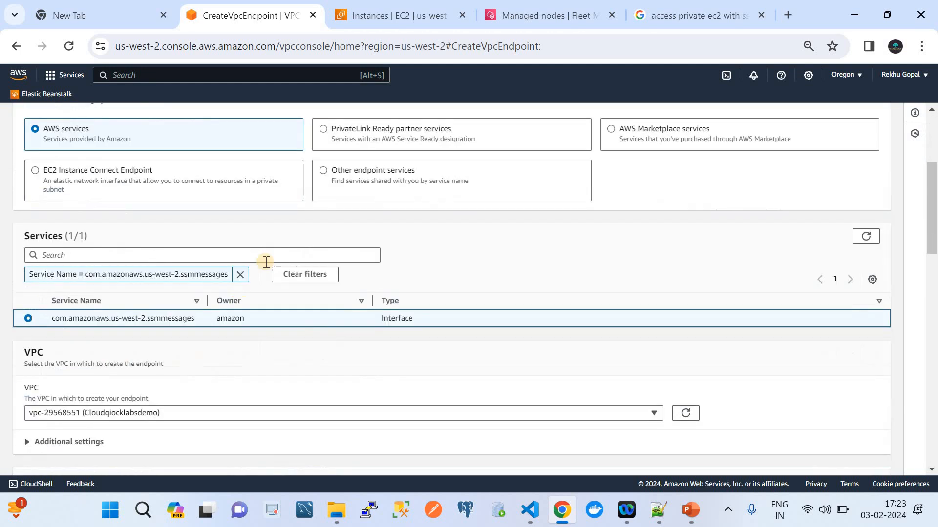
pyautogui.click(240, 274)
pyautogui.click(155, 254)
pyautogui.write('ec2')
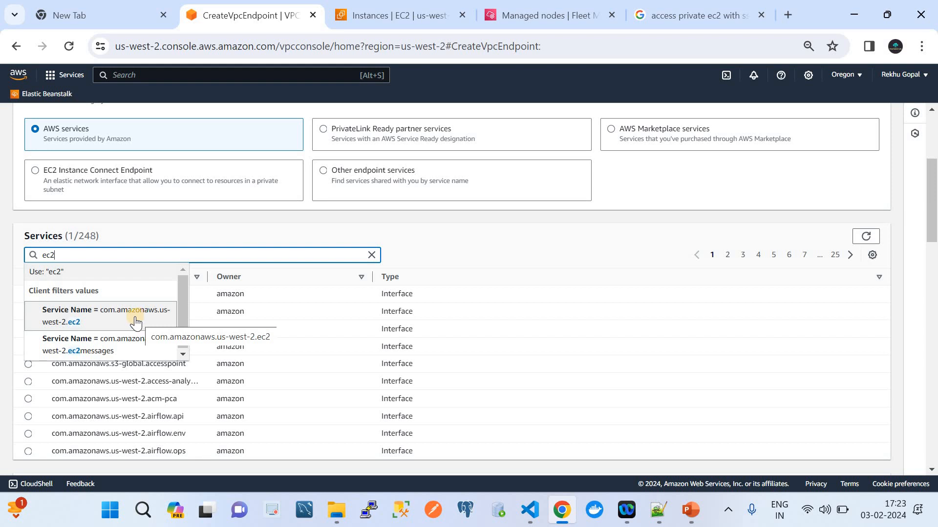
pyautogui.click(113, 350)
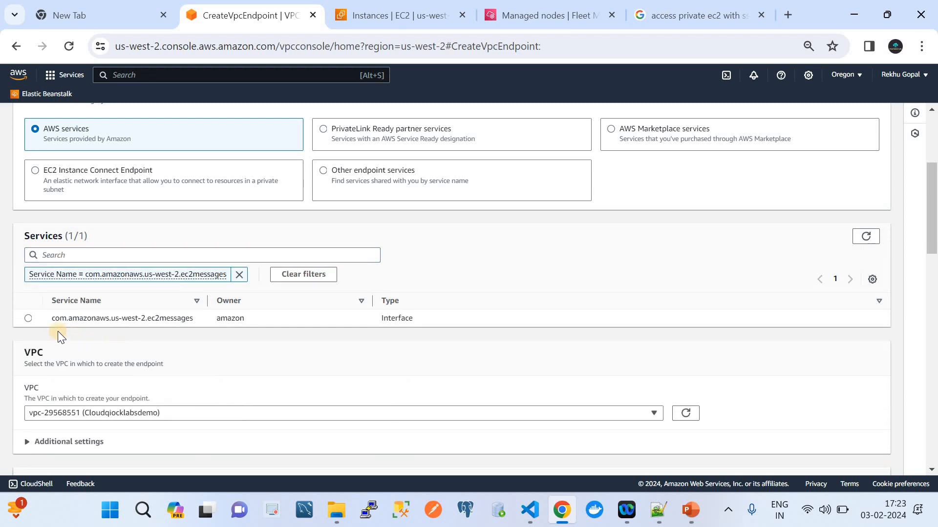
pyautogui.click(28, 319)
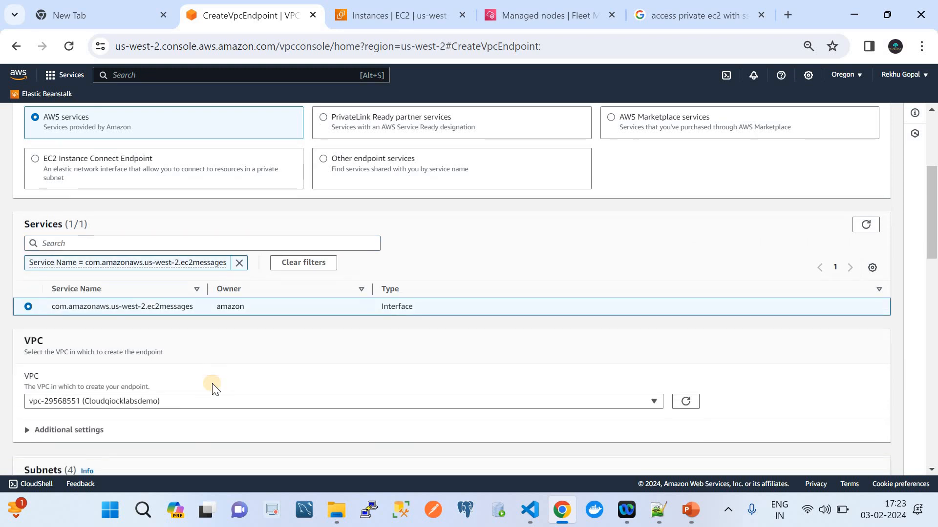
# Include all four availability zones and the default security group sg-1889366f for the ec2messages endpoint, then abandon the endpoint creation
pyautogui.scroll(-3, 213, 387)
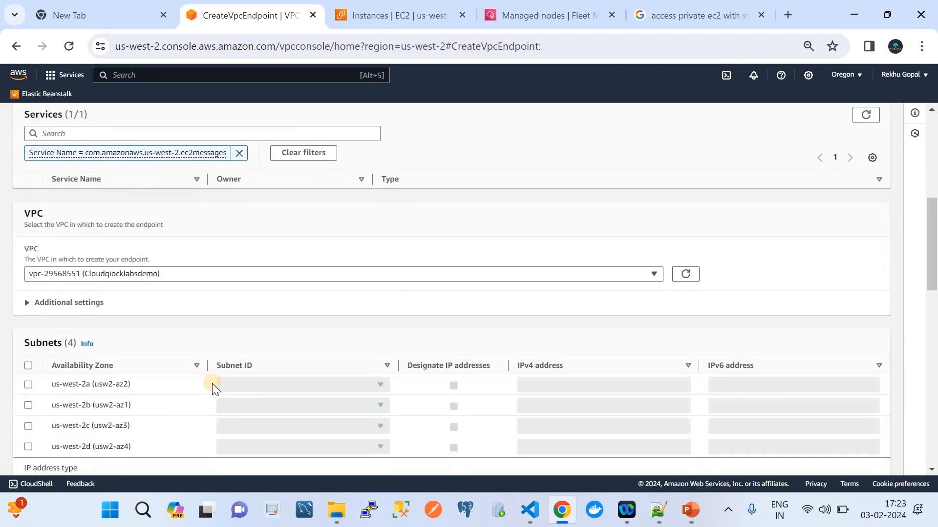
pyautogui.click(28, 366)
pyautogui.scroll(-5, 27, 367)
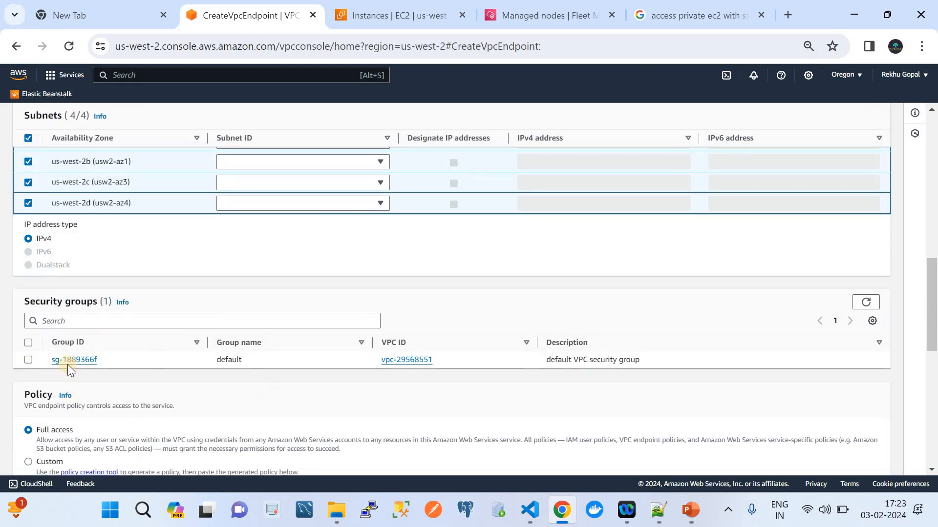
pyautogui.click(28, 343)
pyautogui.scroll(-10, 29, 341)
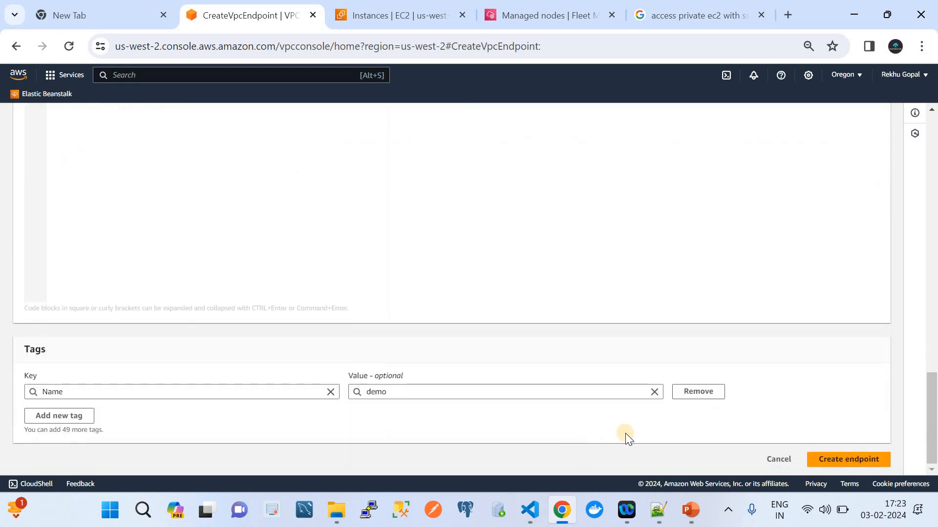
pyautogui.click(777, 459)
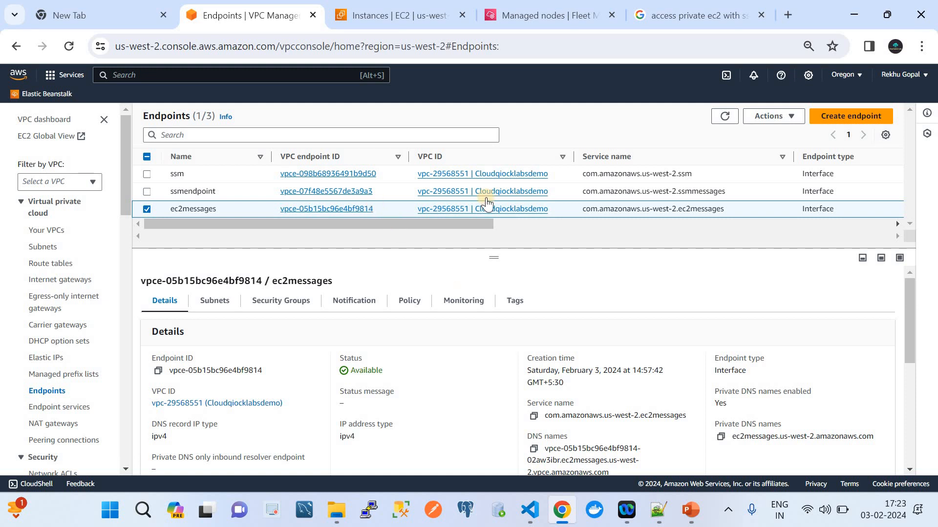
# Check the status of the existing ssm, ssmmessages and ec2messages endpoints in the endpoint list
pyautogui.moveTo(459, 224); pyautogui.dragTo(672, 231)
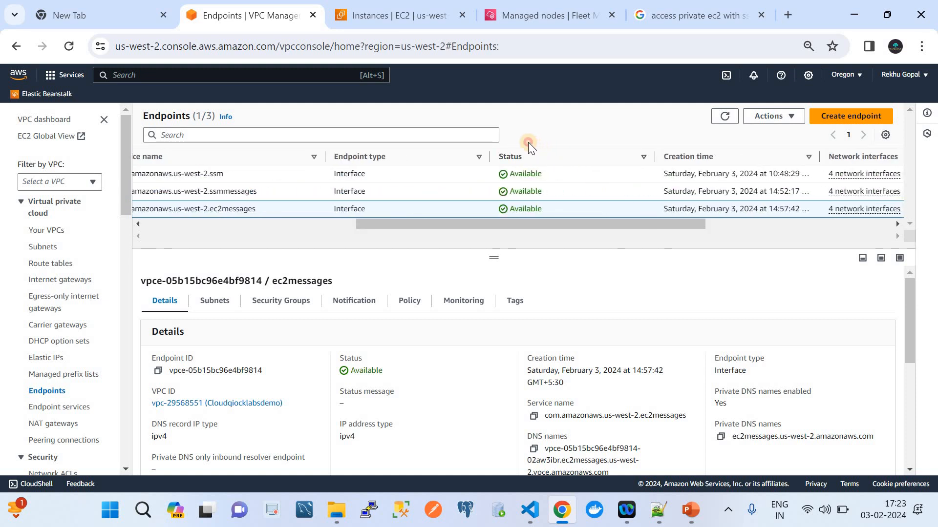
pyautogui.moveTo(528, 142); pyautogui.dragTo(551, 218)
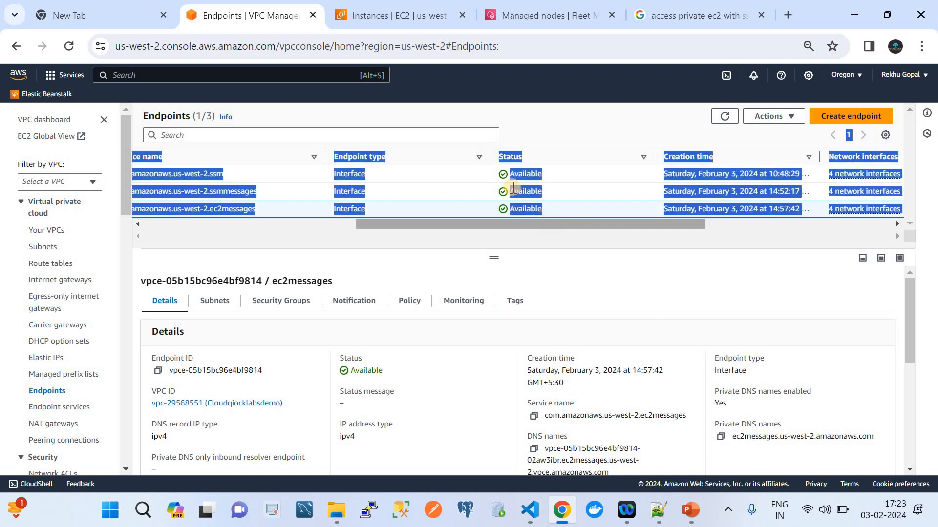
pyautogui.click(542, 253)
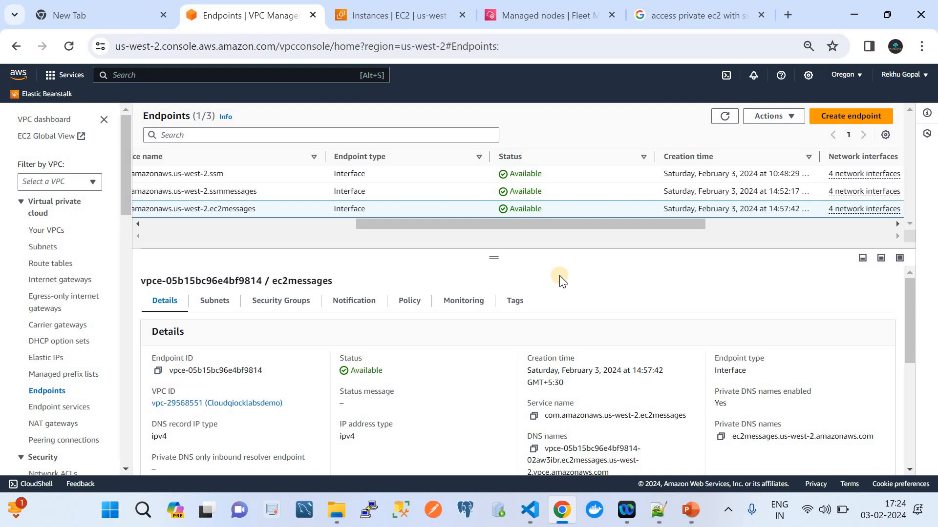
# Open the VPC security groups and examine the inbound rules of the default group sg-1889366f
pyautogui.scroll(-2, 120, 353)
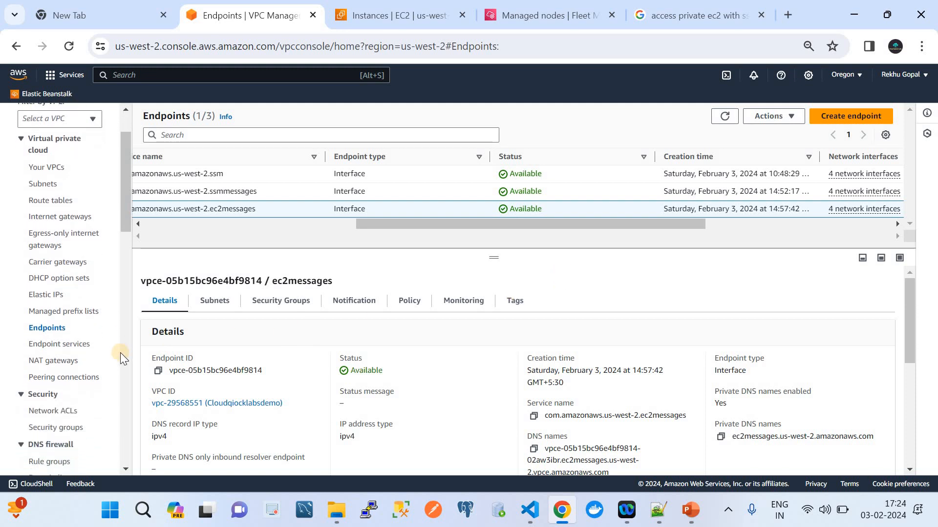
pyautogui.scroll(1, 120, 352)
pyautogui.click(72, 464)
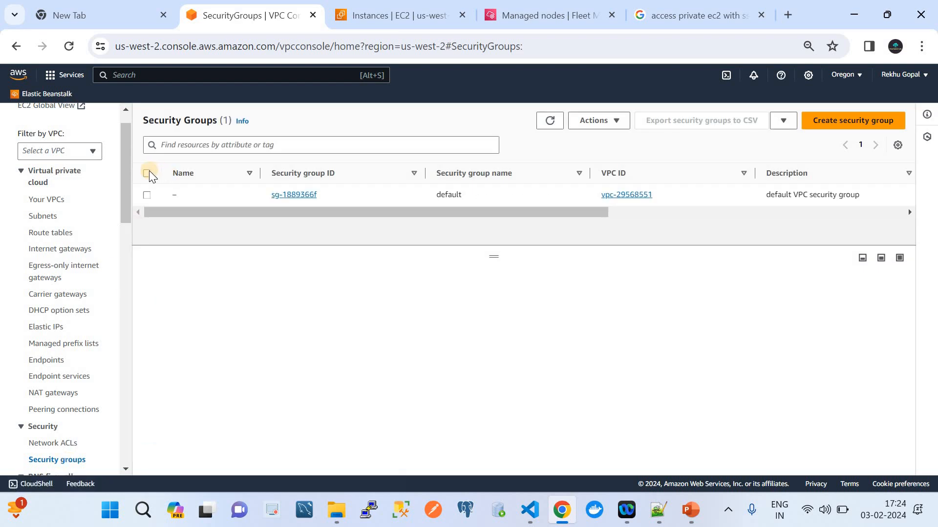
pyautogui.click(147, 173)
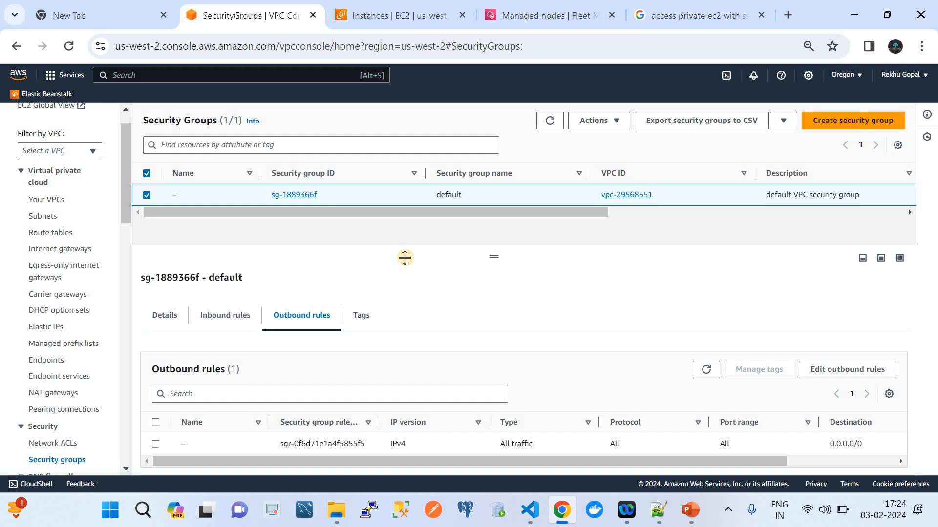
pyautogui.click(221, 316)
pyautogui.scroll(-1, 479, 284)
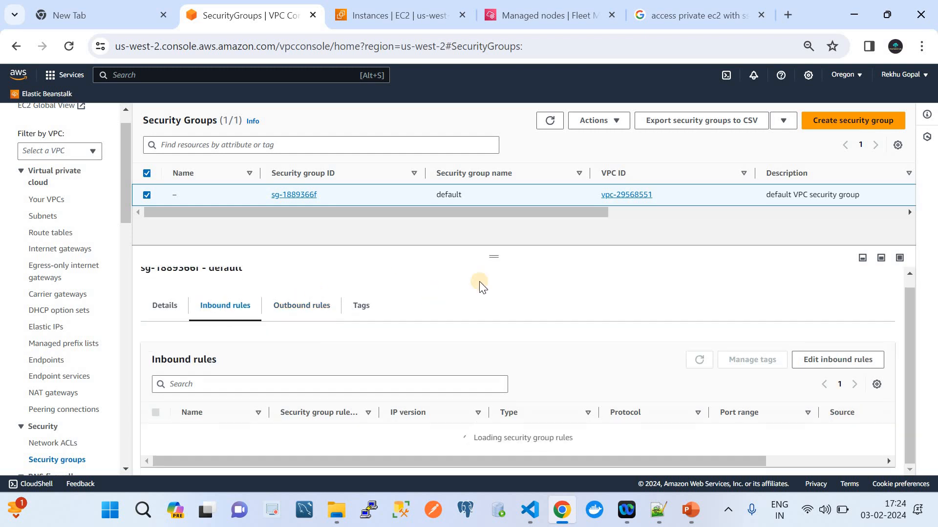
pyautogui.scroll(-1, 479, 282)
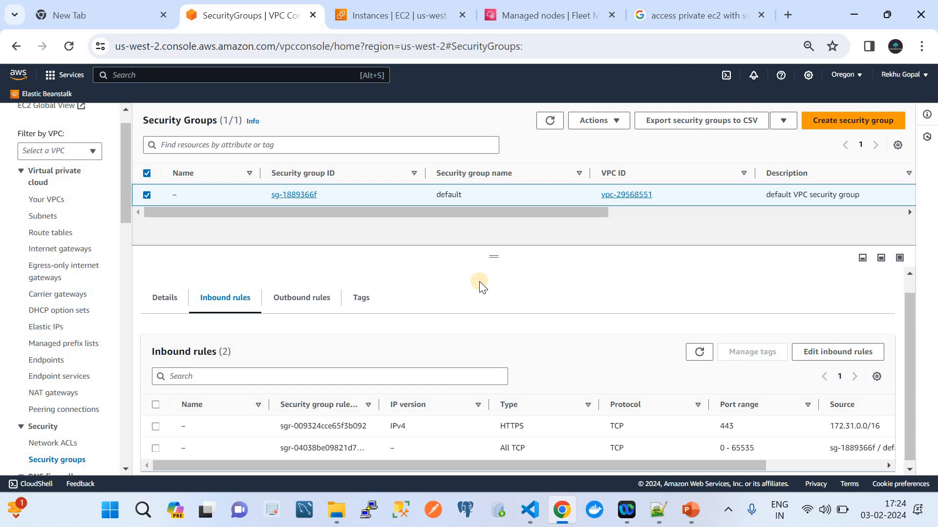
pyautogui.scroll(-1, 477, 310)
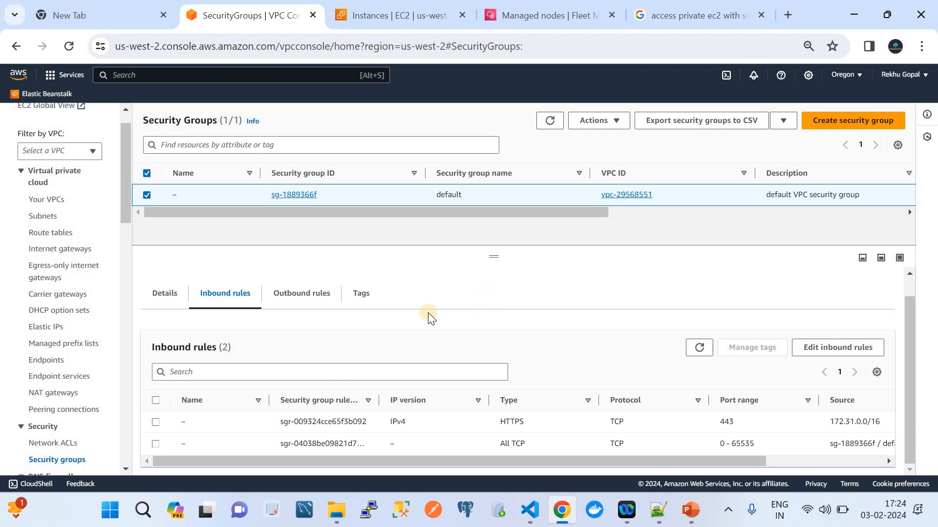
# Inspect the inbound rules of sg-1889366f in the rule editor, then return to the group and view its outbound rules
pyautogui.click(806, 345)
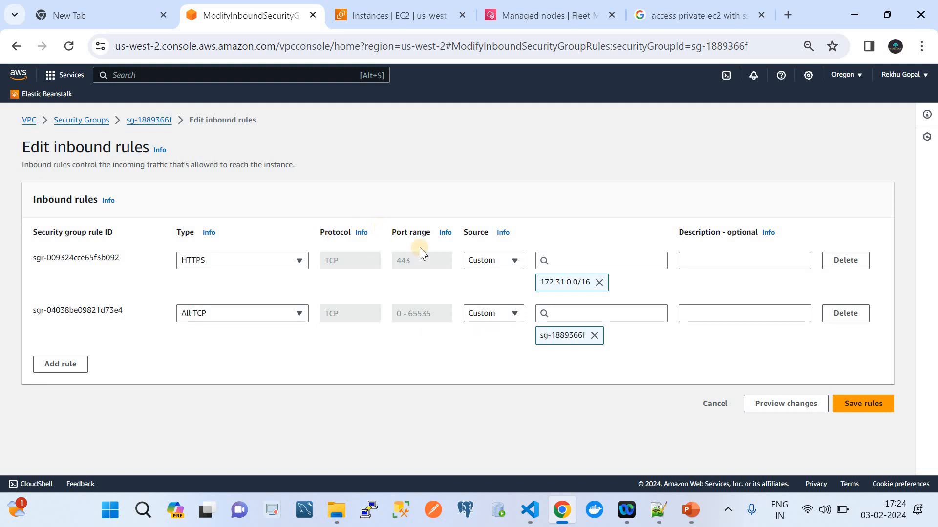
pyautogui.click(152, 120)
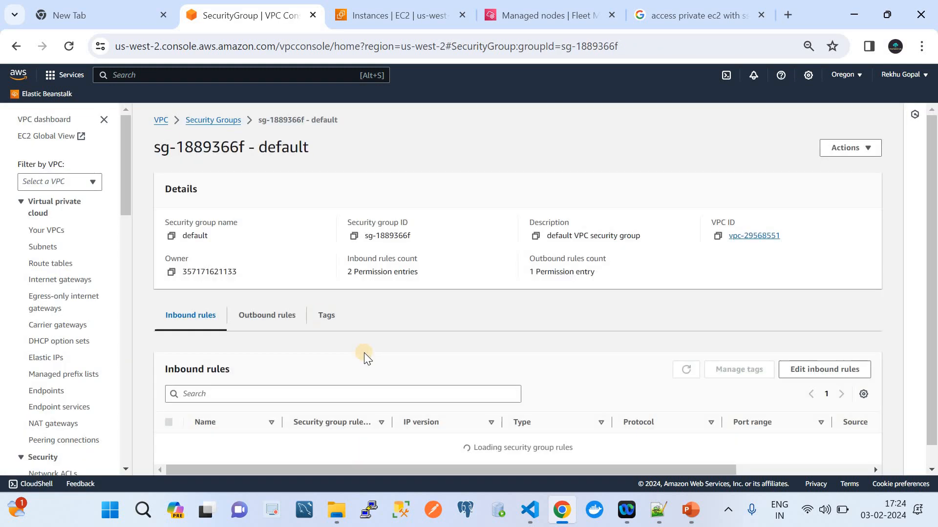
pyautogui.click(272, 295)
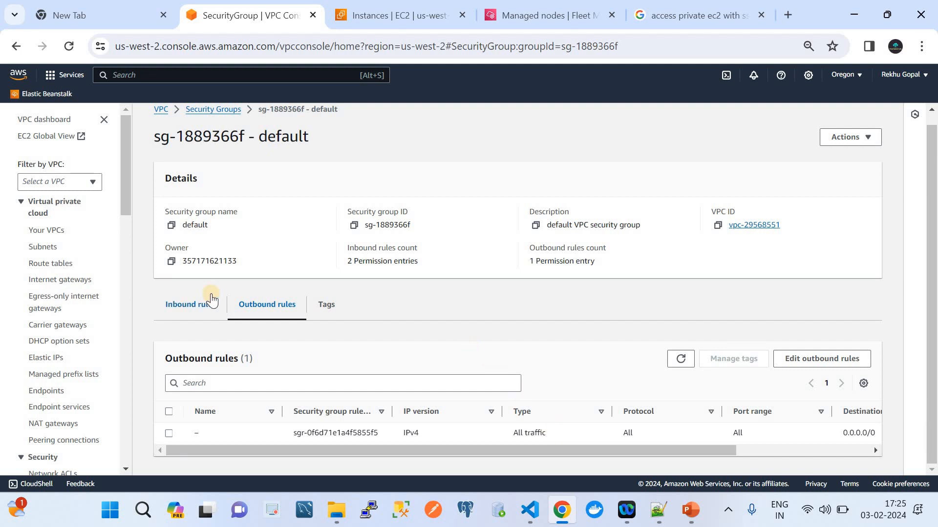
# Switch to PowerPoint to review the diagram of Systems Manager managing private EC2 instances, then return to Chrome
pyautogui.click(690, 510)
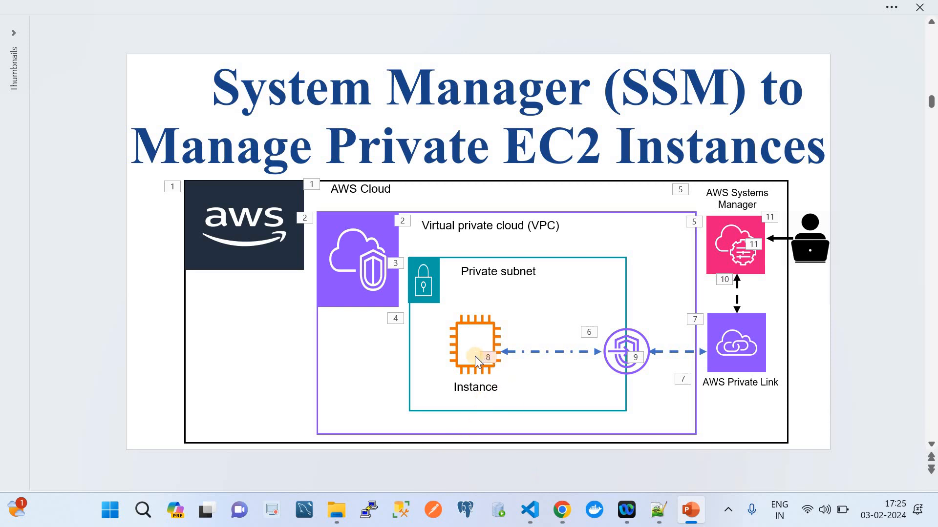
pyautogui.moveTo(557, 517)
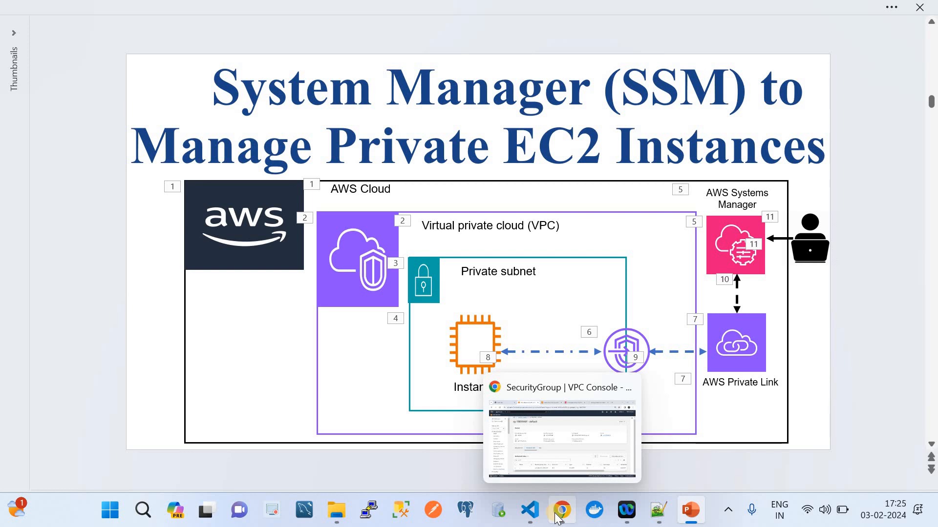
pyautogui.click(556, 514)
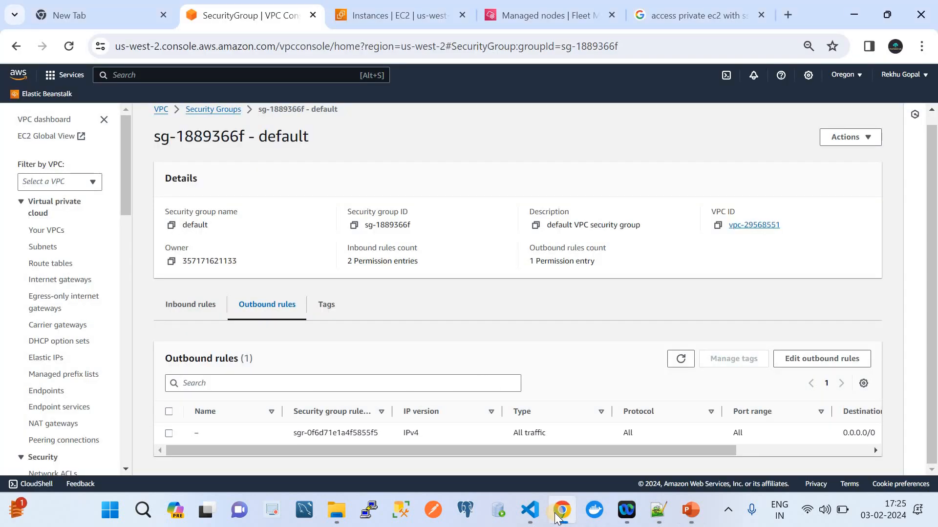
# View the running EC2 instances and check the selected AWS region in the region list
pyautogui.click(392, 17)
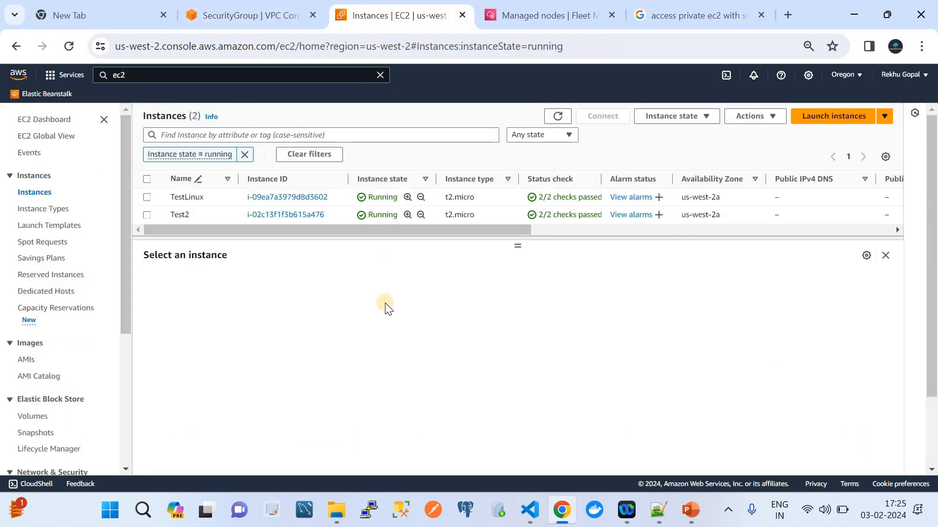
pyautogui.click(847, 77)
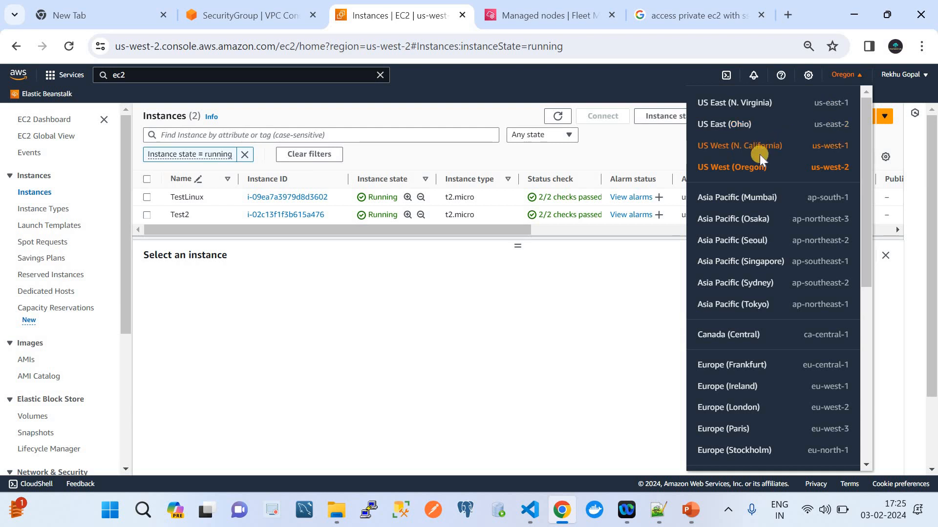
pyautogui.click(554, 271)
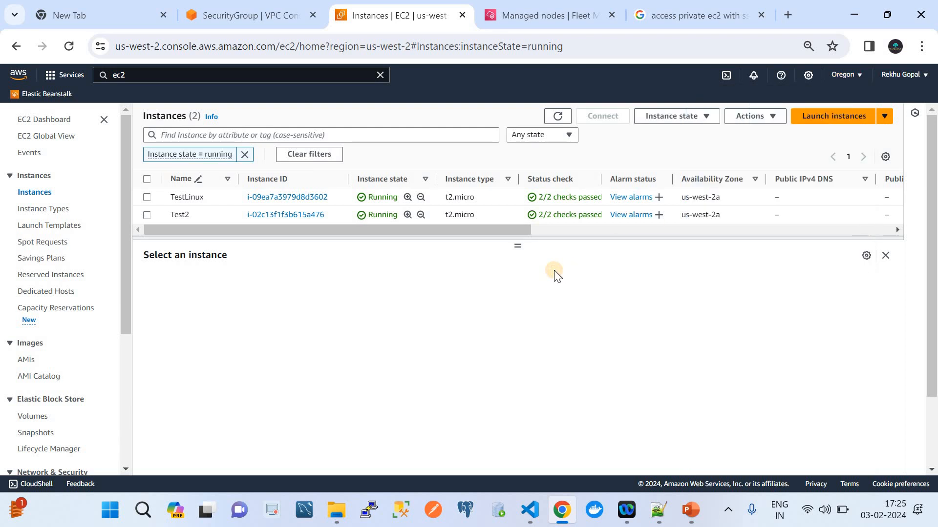
# Start launching a new EC2 instance and name it "demolab"
pyautogui.click(830, 117)
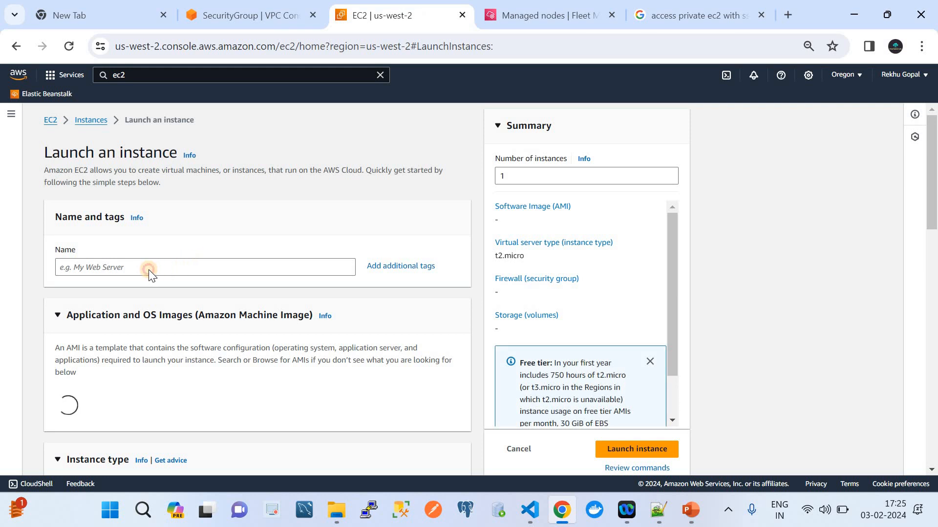
pyautogui.click(120, 266)
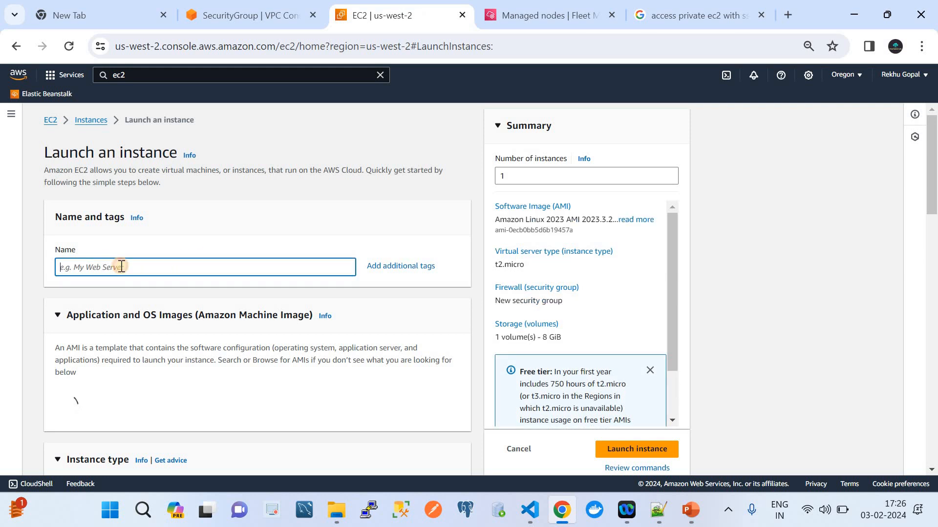
pyautogui.write('demolab')
# Review the new instance's Amazon Machine Image, instance type, key pair and network settings
pyautogui.scroll(-3, 186, 321)
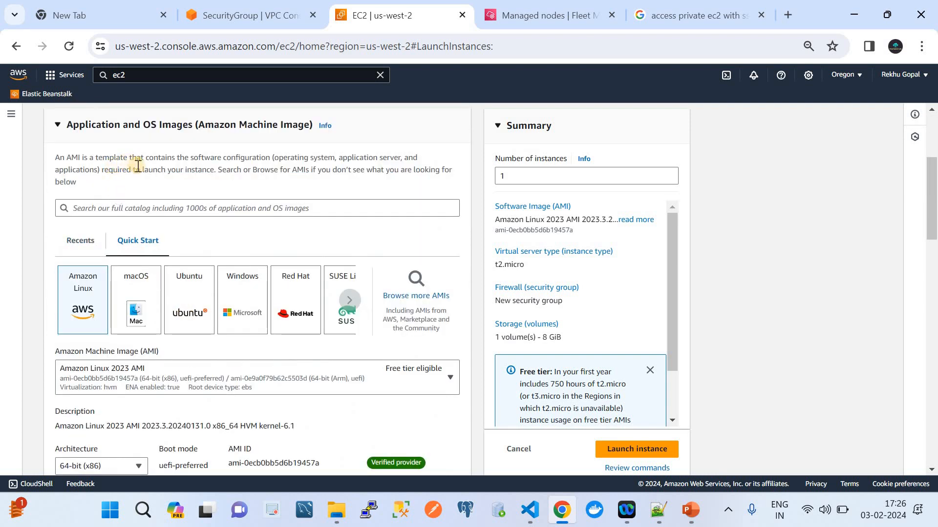
pyautogui.scroll(-1, 162, 241)
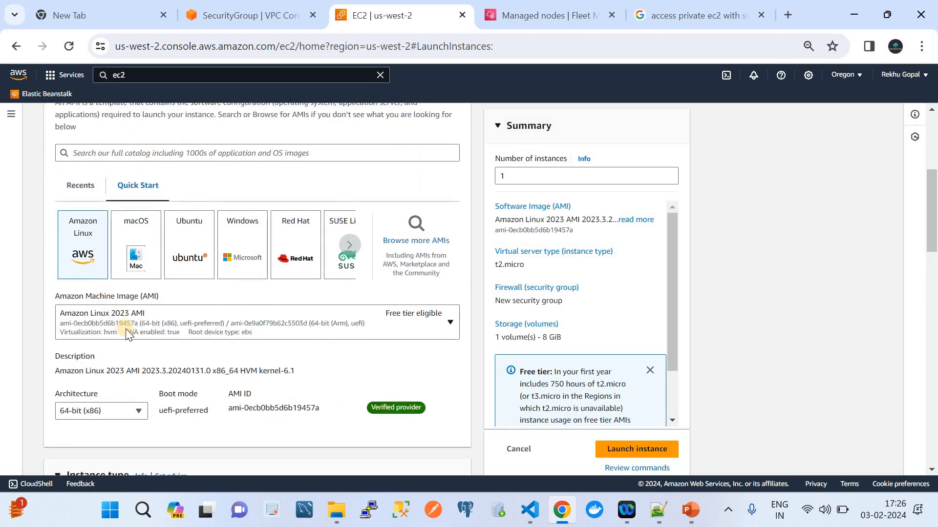
pyautogui.scroll(-2, 139, 324)
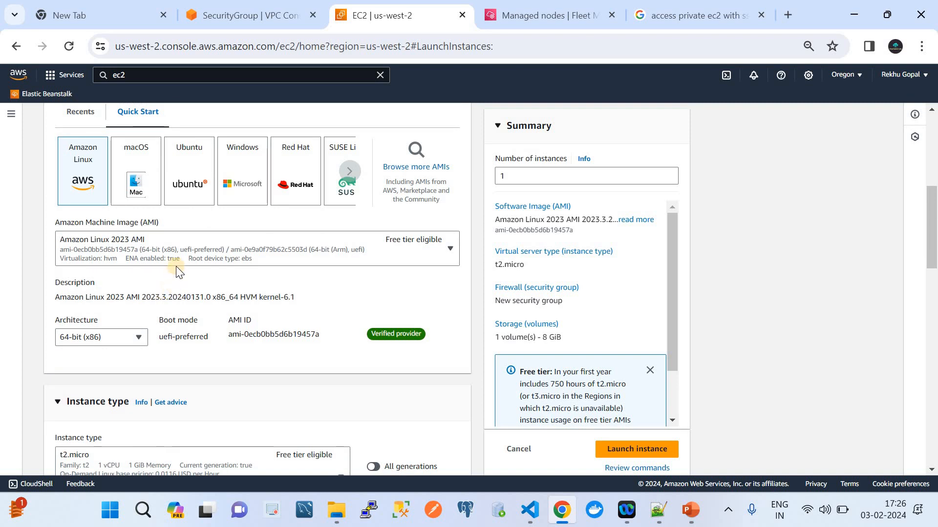
pyautogui.scroll(-1, 195, 345)
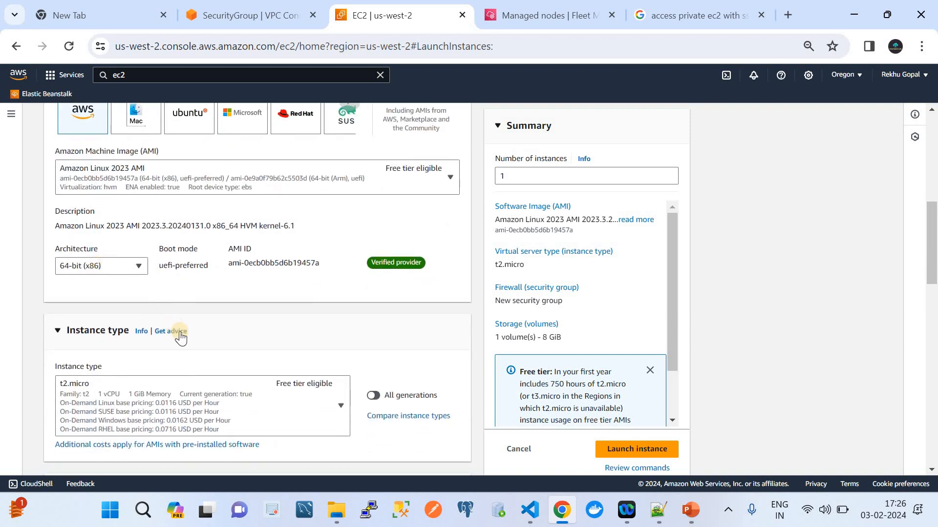
pyautogui.scroll(-2, 180, 332)
pyautogui.scroll(-1, 180, 331)
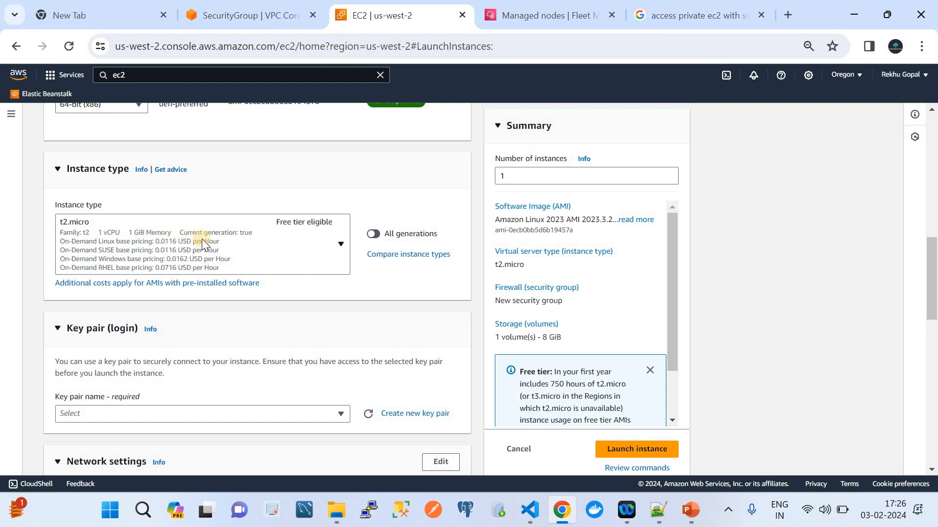
pyautogui.scroll(-2, 218, 313)
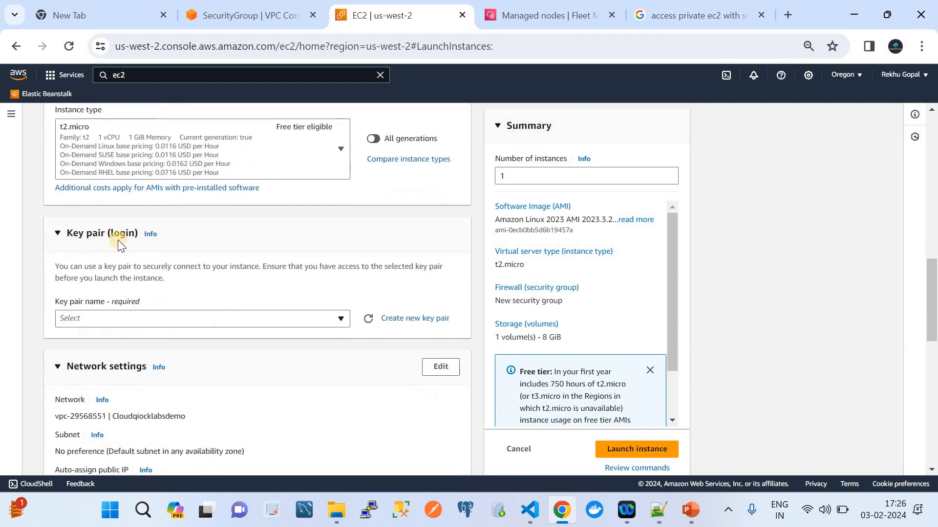
# Choose the CloudQuickLabs key pair for the new instance and set its subnet to Private_subnet-1 in the network settings
pyautogui.click(250, 315)
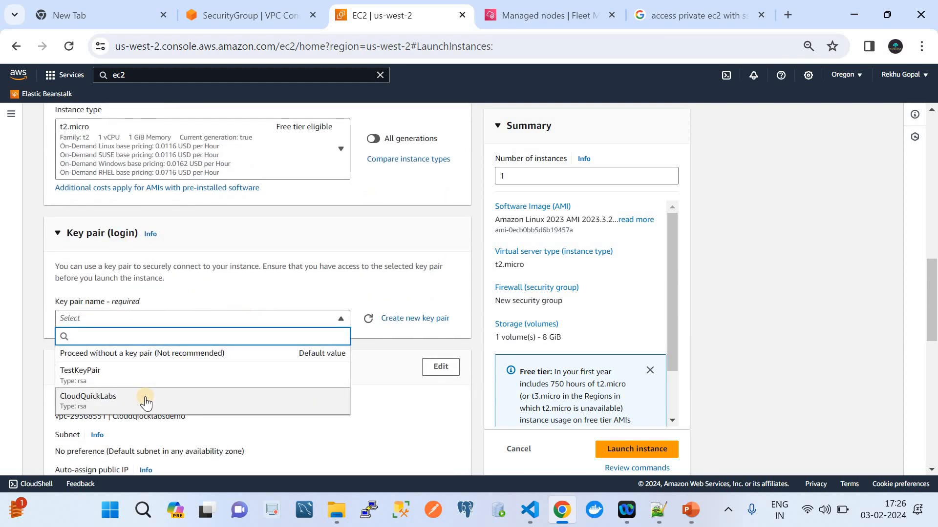
pyautogui.click(145, 402)
pyautogui.scroll(-4, 232, 377)
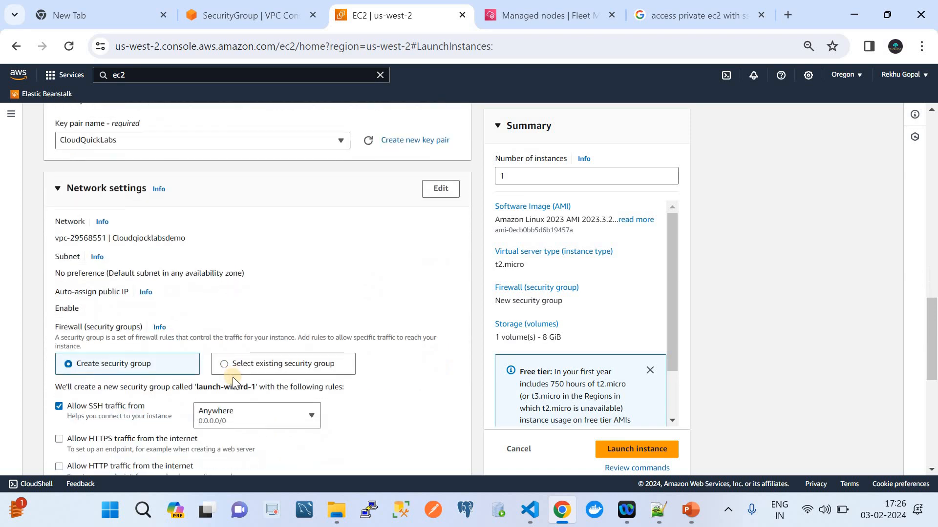
pyautogui.click(442, 190)
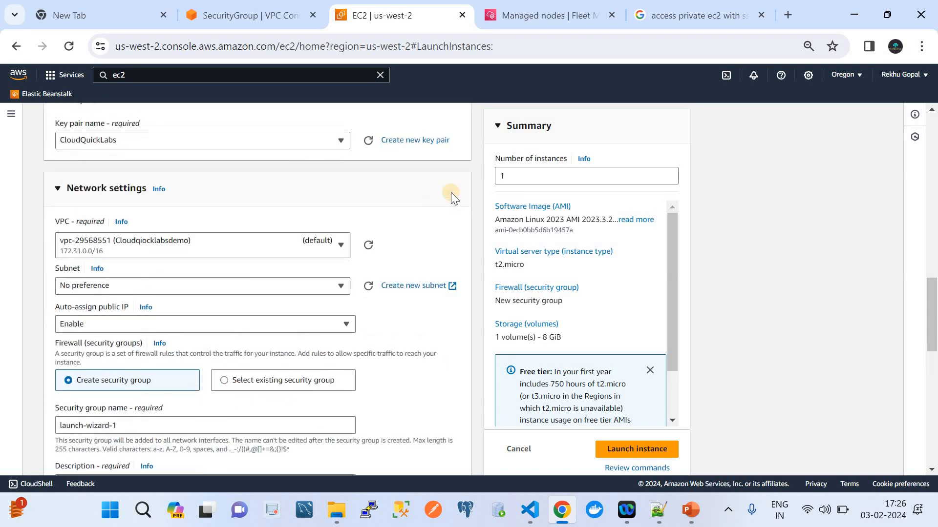
pyautogui.click(174, 283)
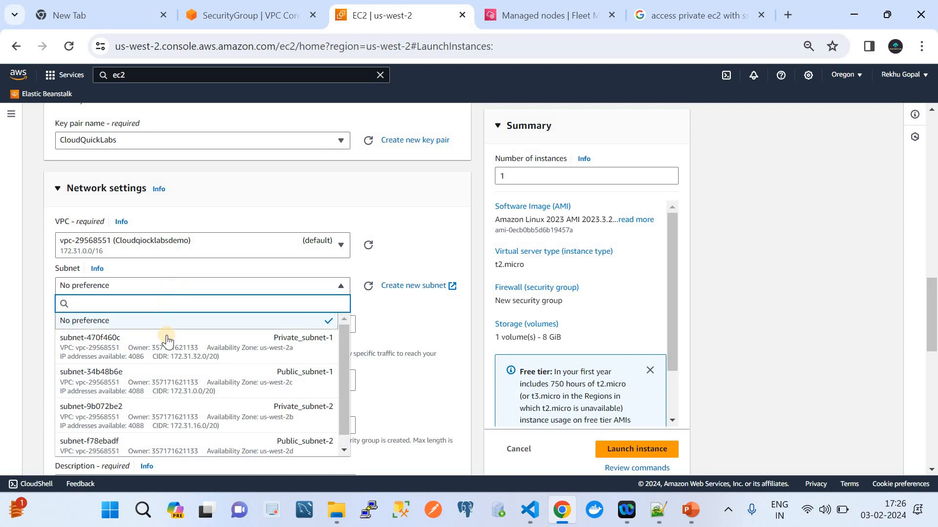
pyautogui.click(180, 349)
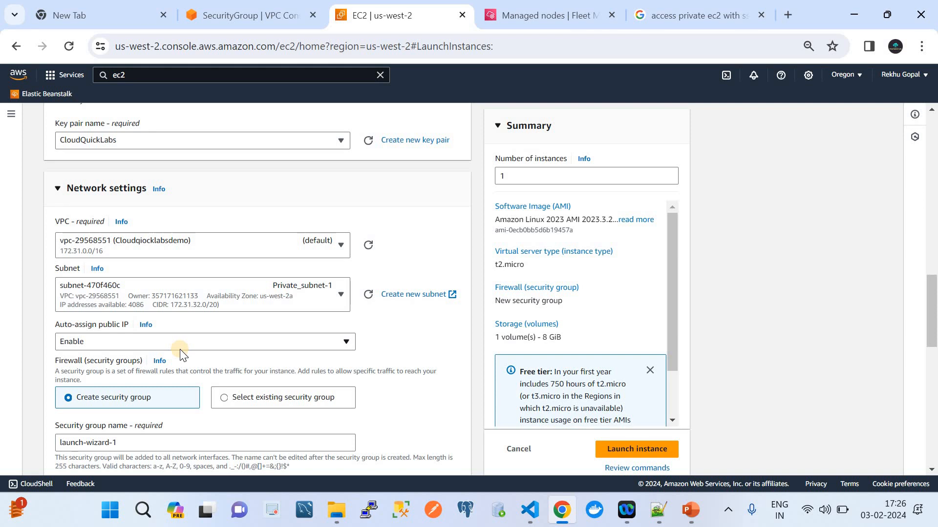
# Disable auto-assigning a public IP and assign the existing default security group to the instance
pyautogui.click(141, 345)
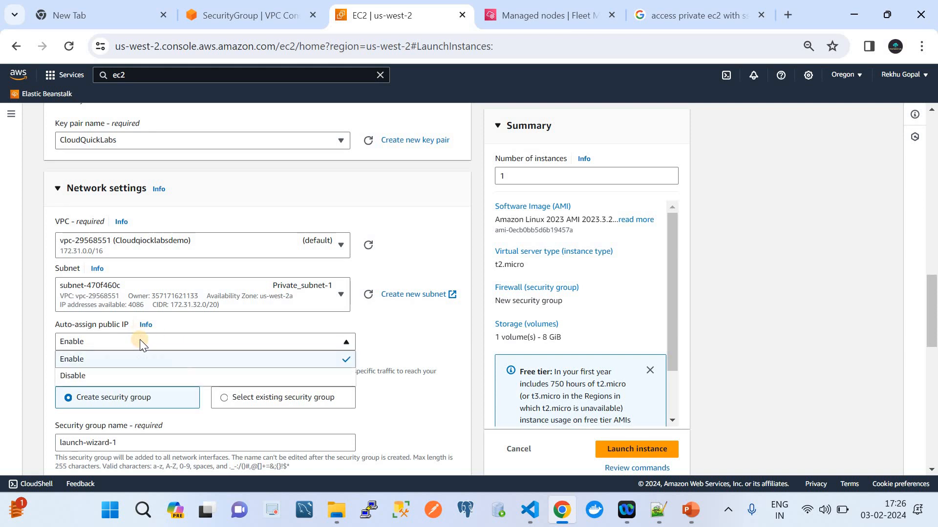
pyautogui.click(113, 378)
pyautogui.scroll(-2, 226, 360)
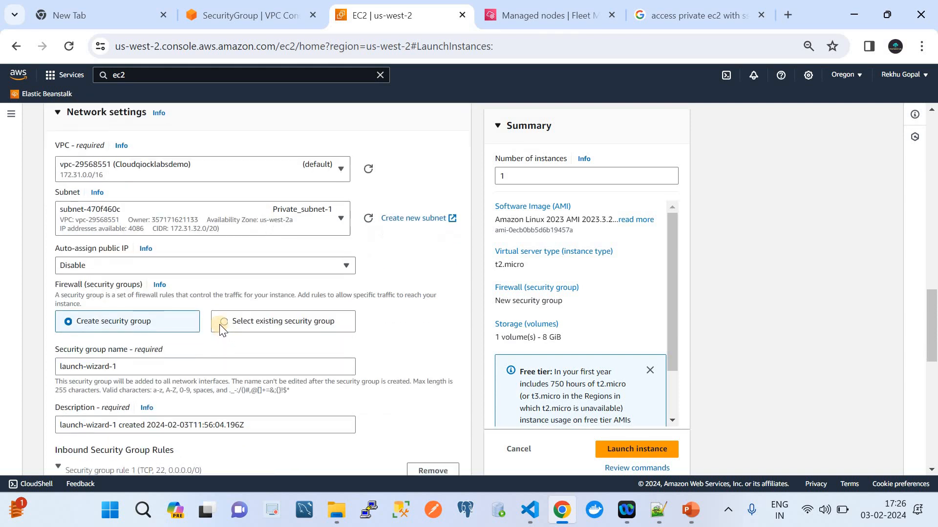
pyautogui.click(222, 321)
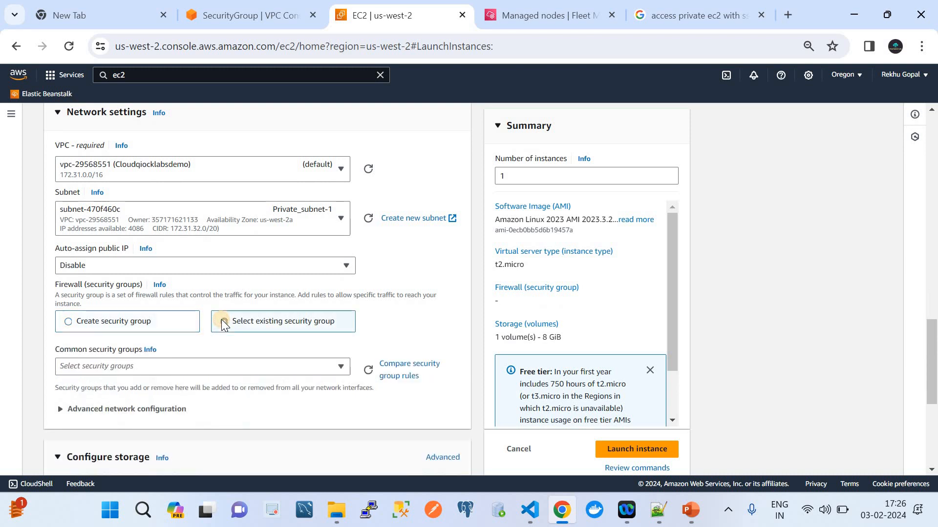
pyautogui.click(208, 367)
pyautogui.click(144, 414)
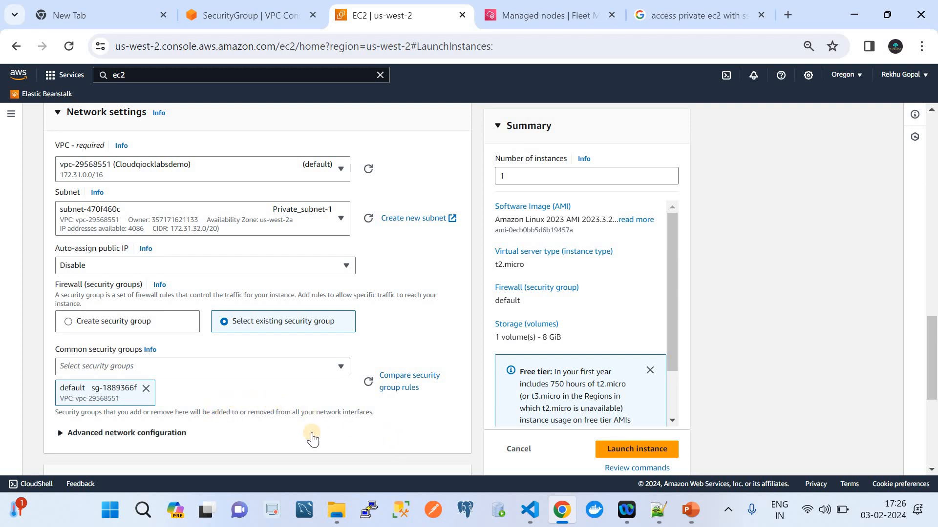
# Expand the advanced network configuration and review the network interface and storage settings
pyautogui.click(161, 433)
pyautogui.scroll(-4, 163, 432)
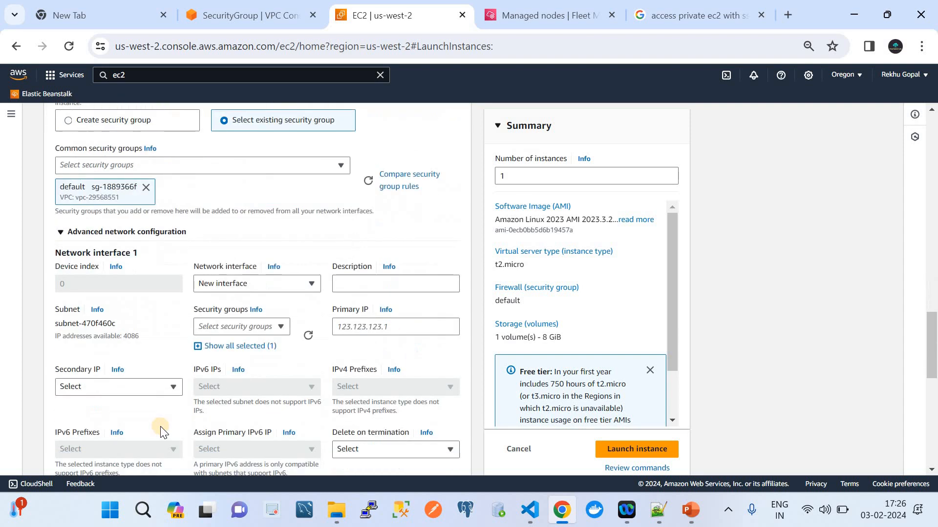
pyautogui.scroll(-3, 153, 349)
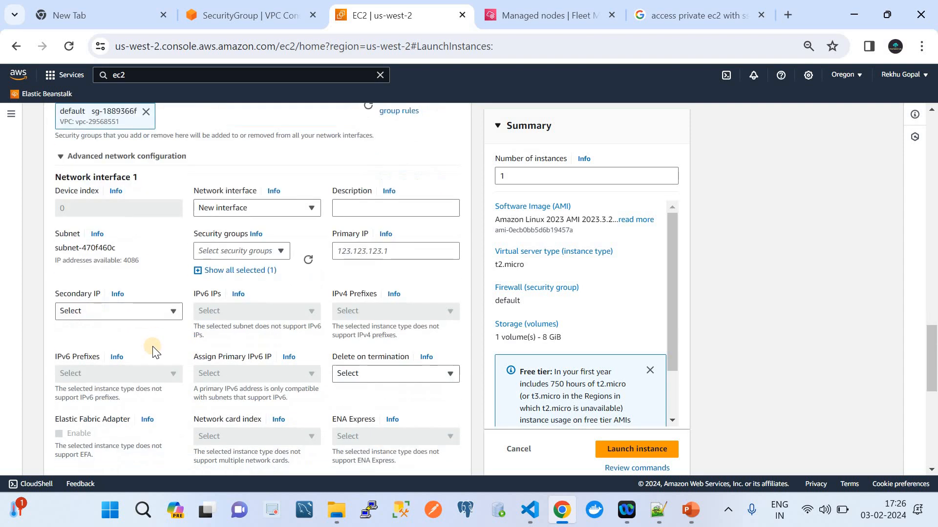
pyautogui.scroll(-7, 153, 350)
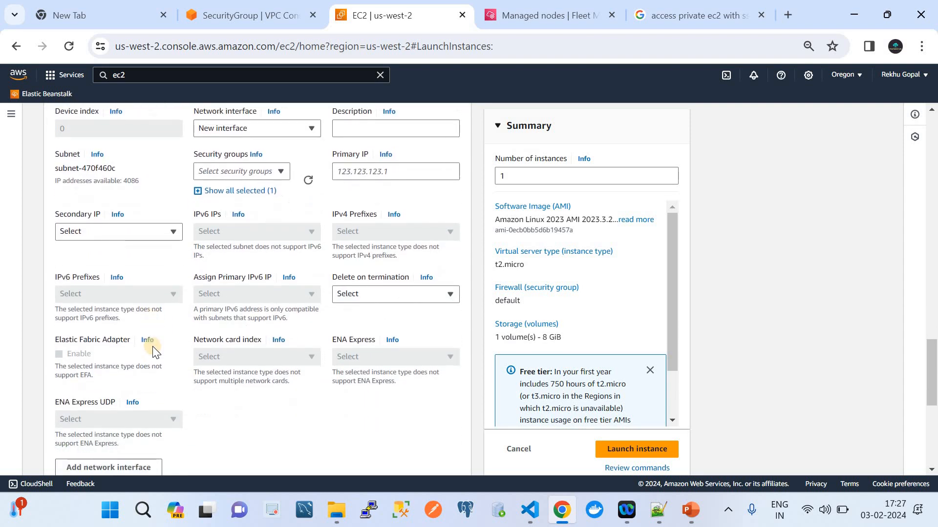
pyautogui.scroll(-1, 154, 351)
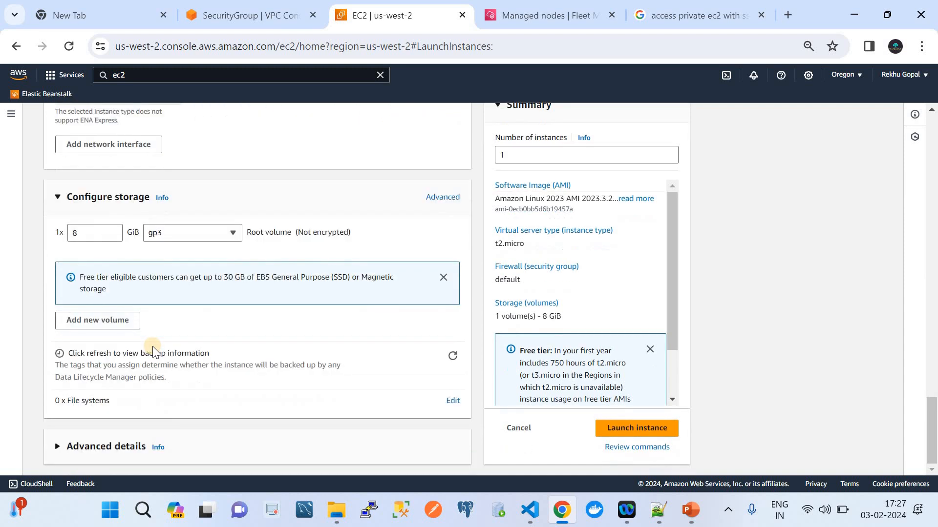
# Expand the instance's advanced details and go through the options down to the user data field
pyautogui.click(112, 446)
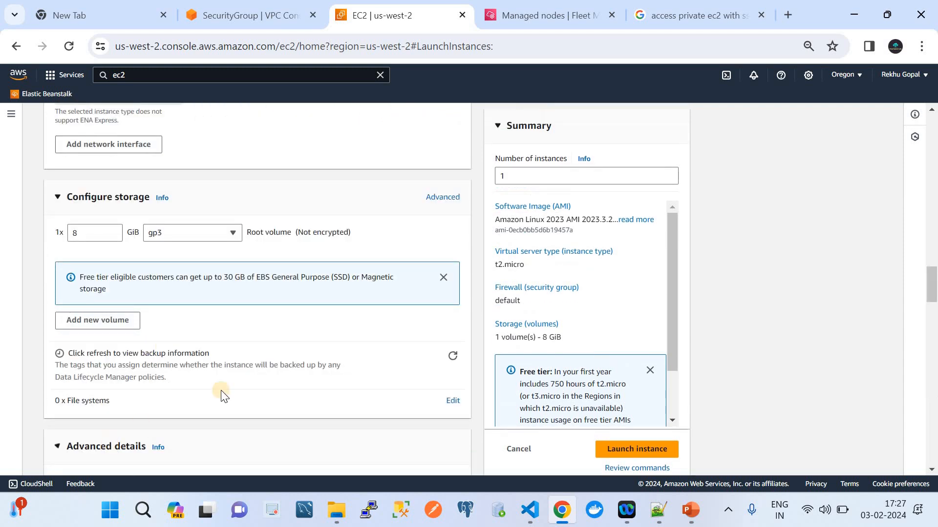
pyautogui.scroll(-12, 244, 389)
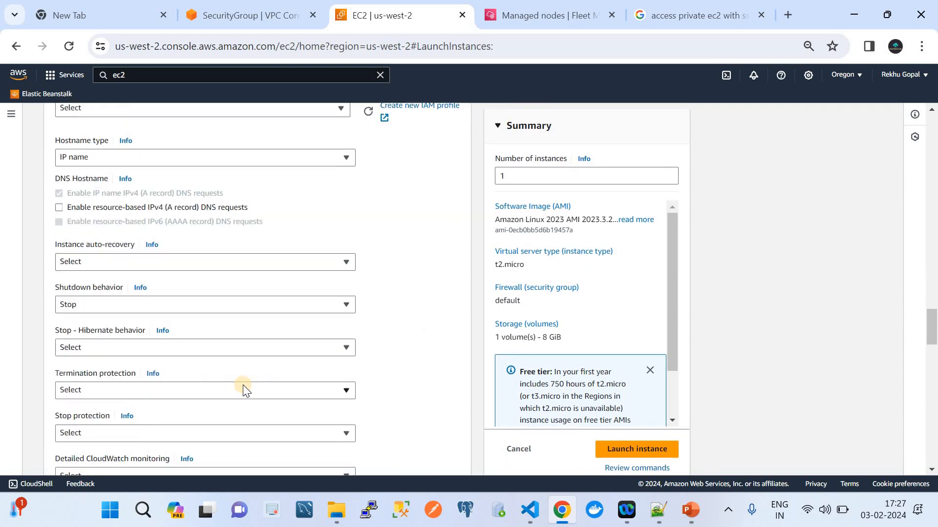
pyautogui.scroll(-2, 244, 390)
pyautogui.scroll(-12, 244, 389)
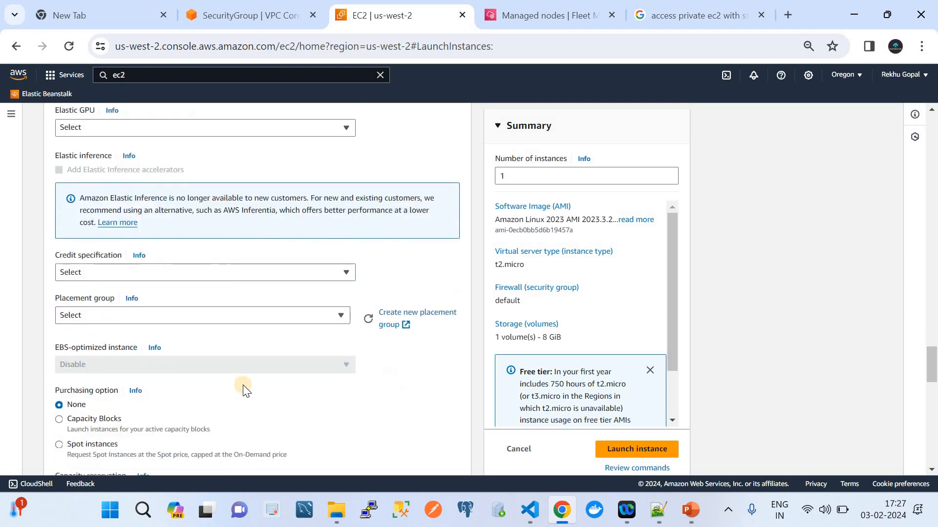
pyautogui.scroll(-12, 245, 389)
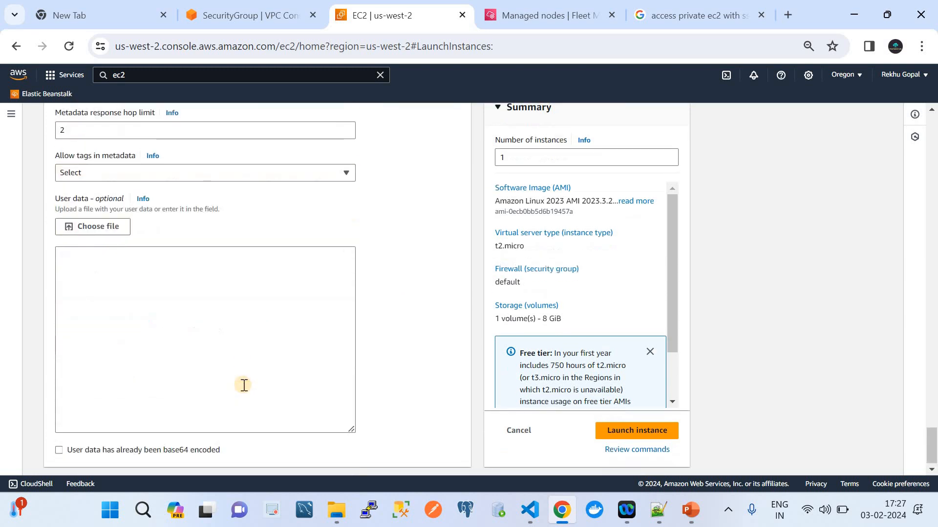
# Open EC2 in a separate browser tab and list the running instances there, keeping the launch form open
pyautogui.click(147, 73)
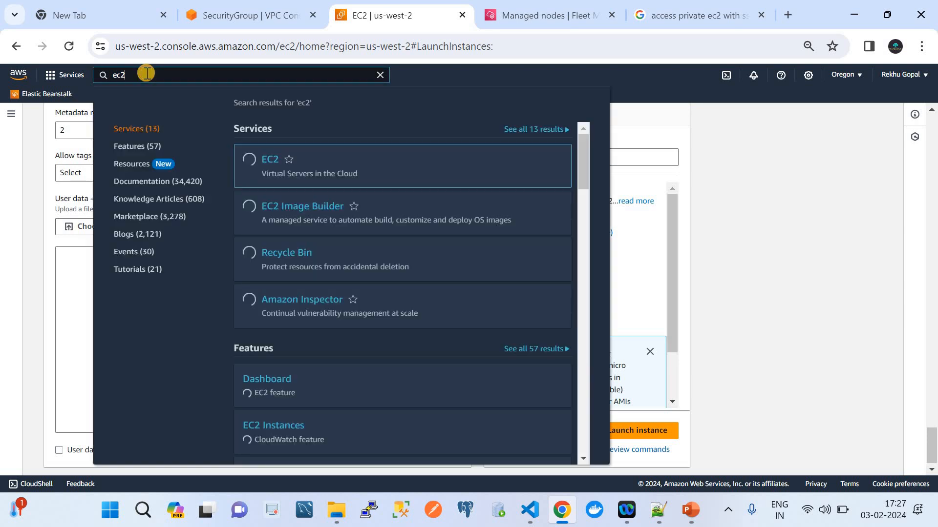
pyautogui.rightClick(264, 160)
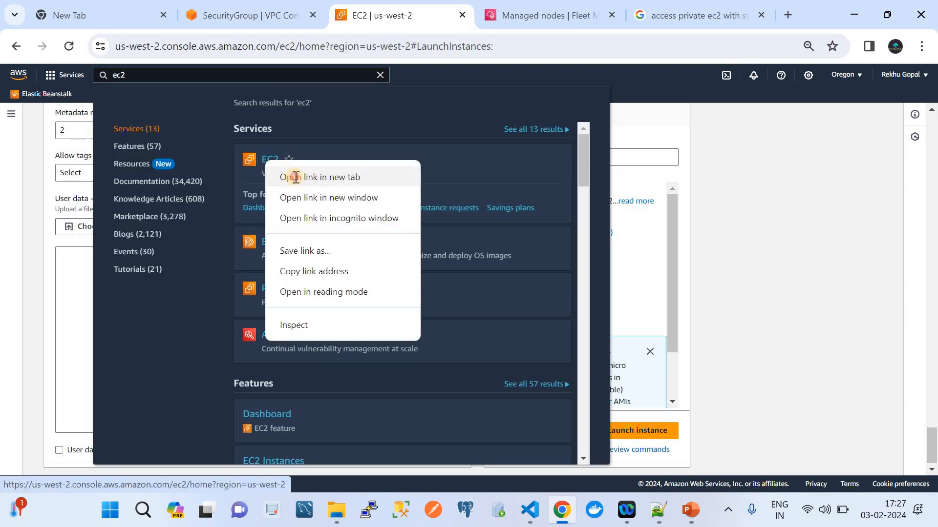
pyautogui.click(295, 176)
pyautogui.click(431, 16)
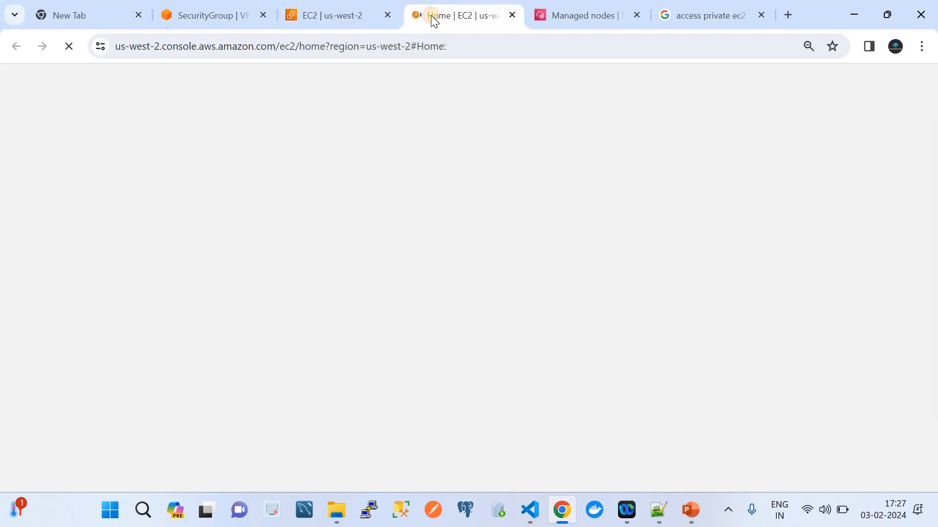
pyautogui.click(320, 15)
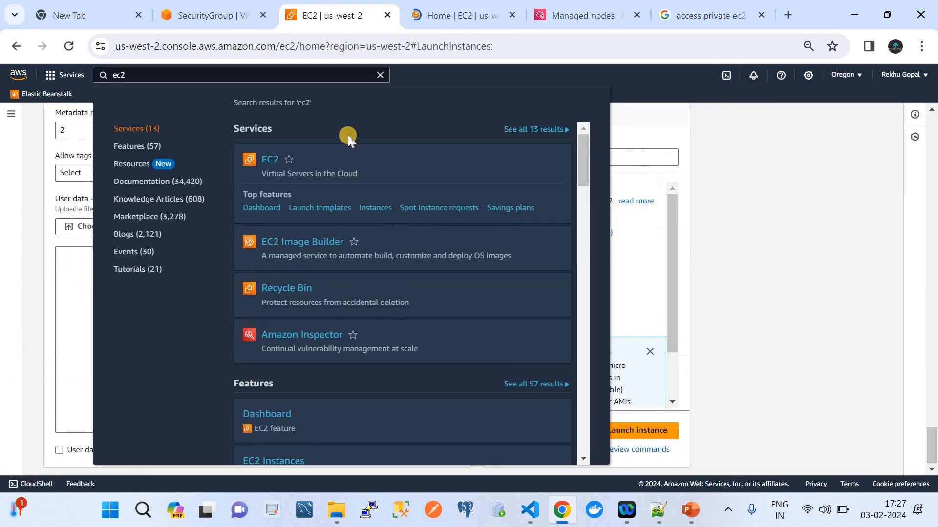
pyautogui.click(794, 195)
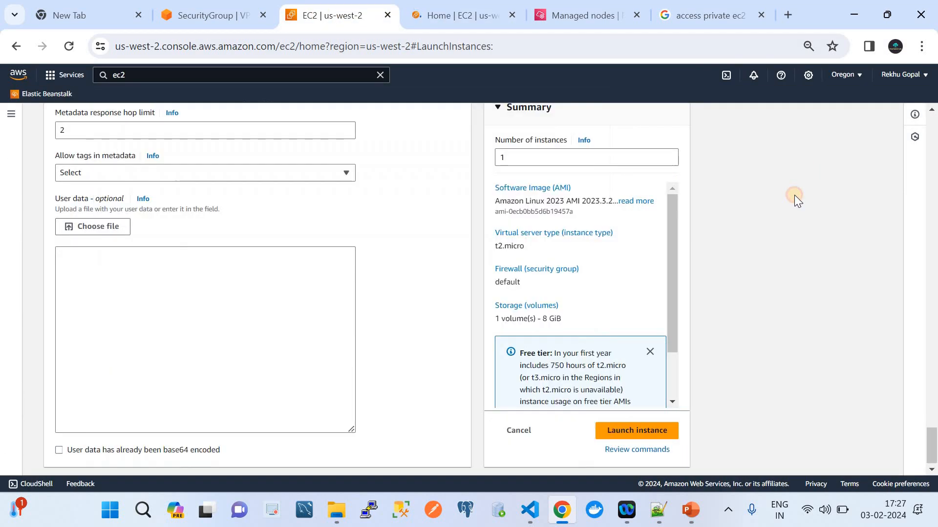
pyautogui.click(253, 281)
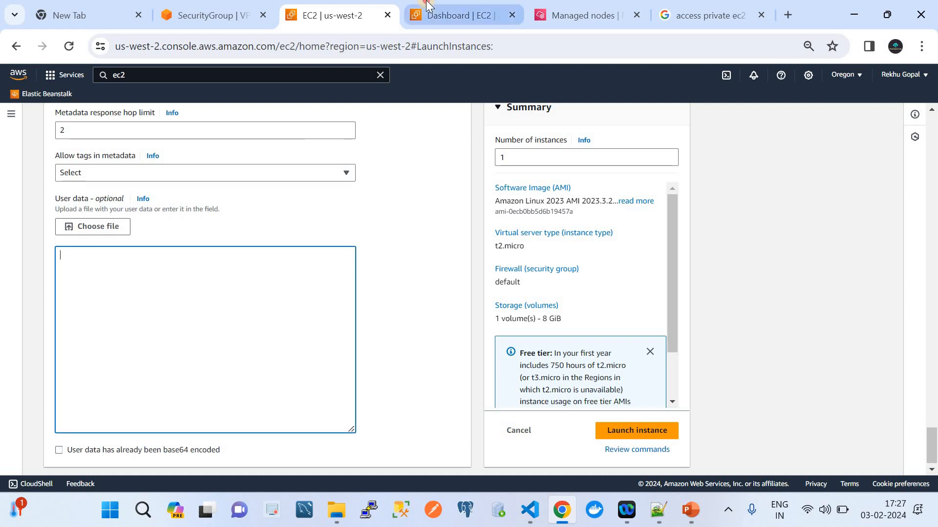
pyautogui.click(457, 15)
pyautogui.click(197, 186)
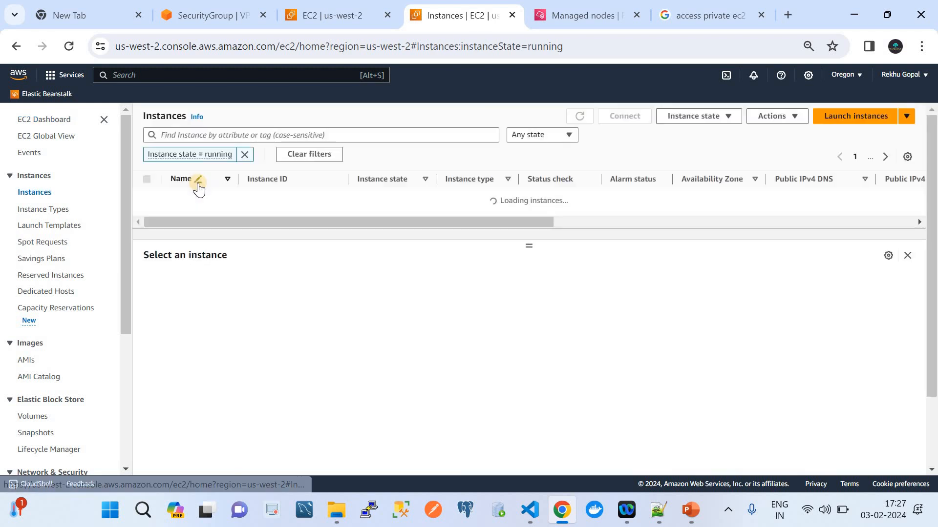
# Switch to PowerPoint to look over the private EC2 architecture diagram, and return to Chrome
pyautogui.click(690, 511)
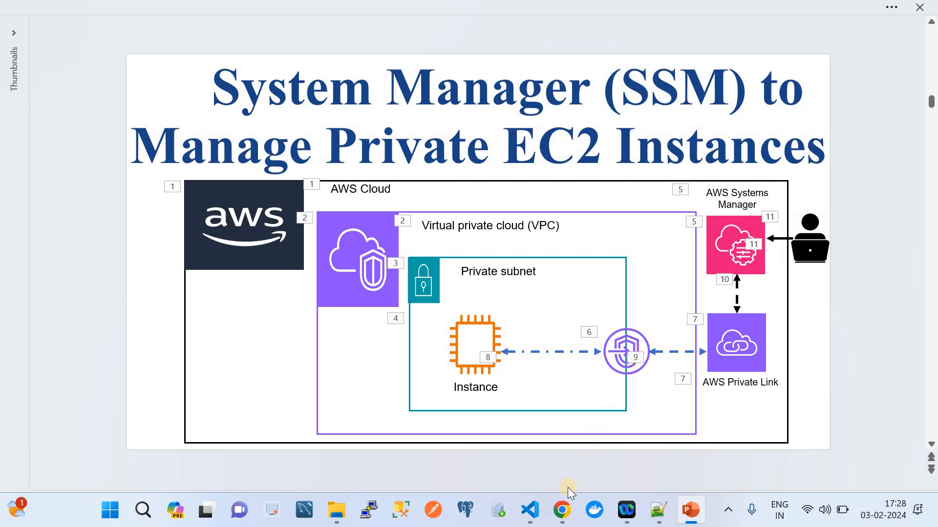
pyautogui.click(562, 503)
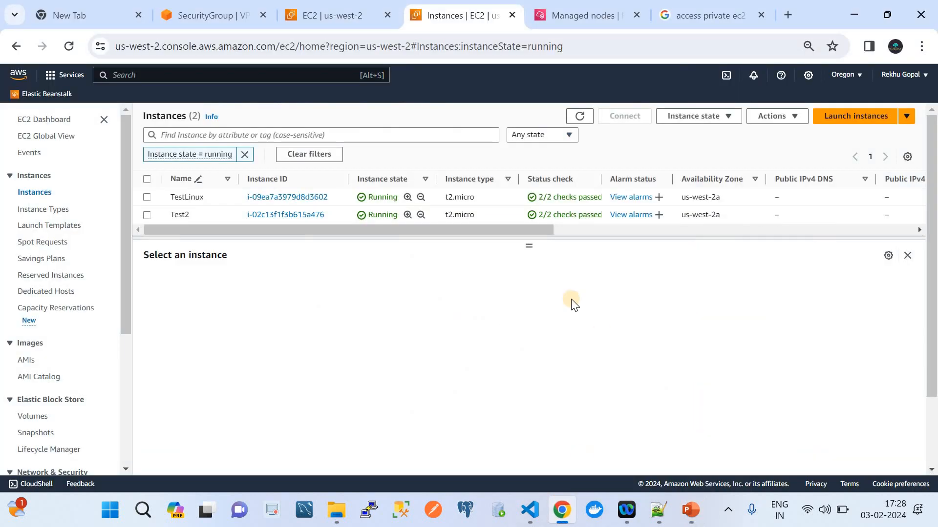
# Open the user data settings of the running TestLinux instance and copy its user data script
pyautogui.click(147, 197)
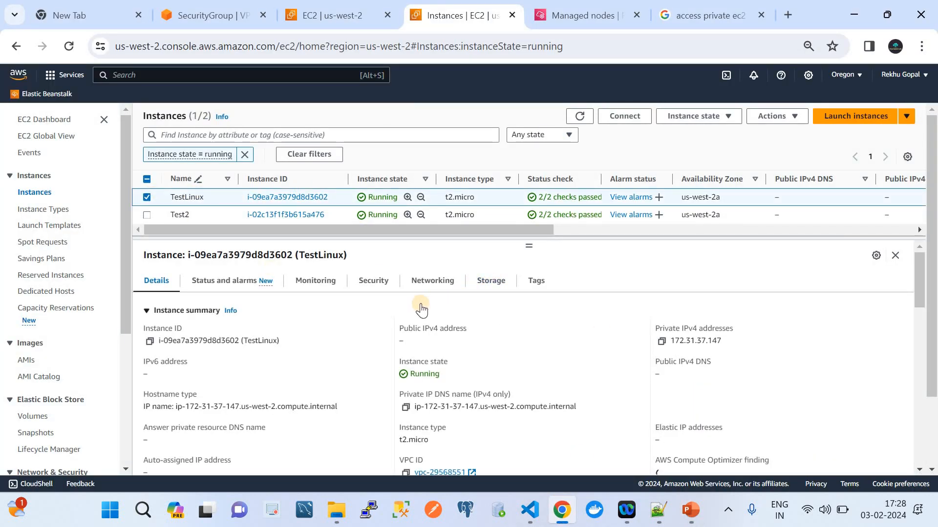
pyautogui.click(773, 117)
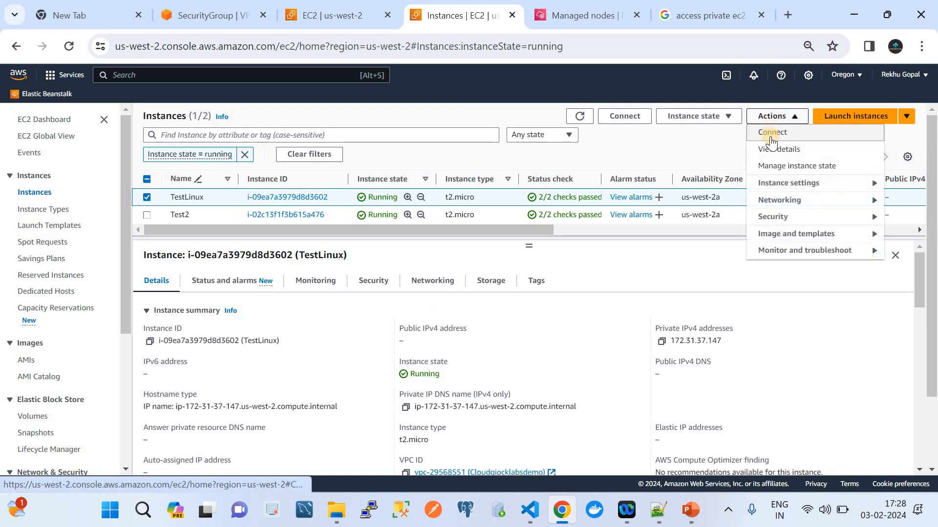
pyautogui.moveTo(786, 184)
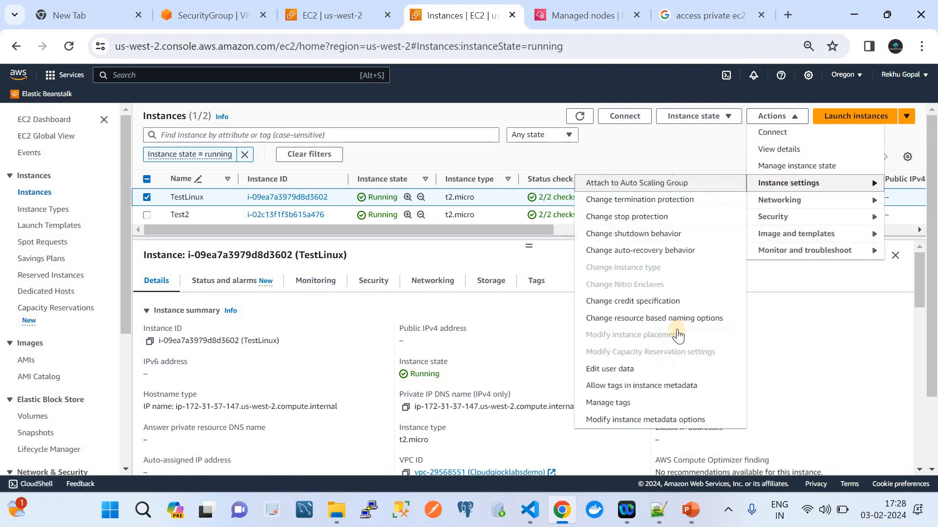
pyautogui.click(625, 369)
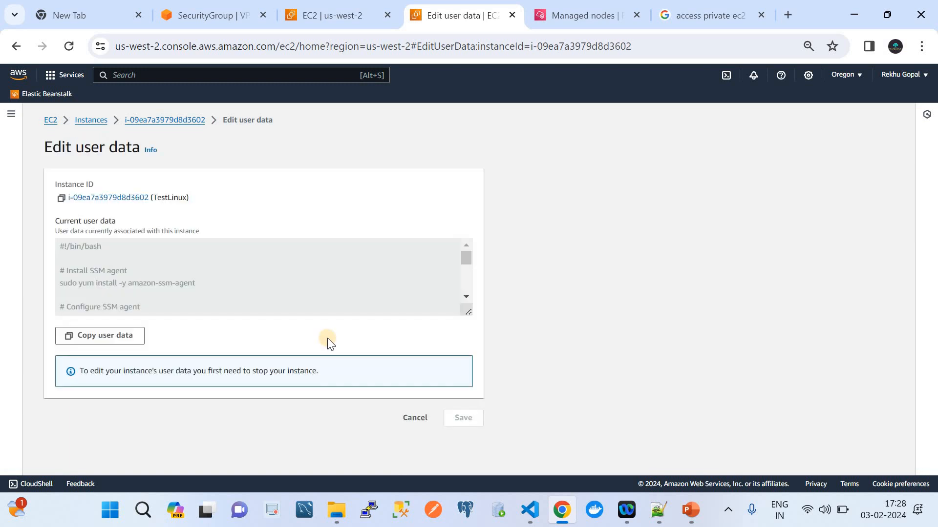
pyautogui.click(123, 337)
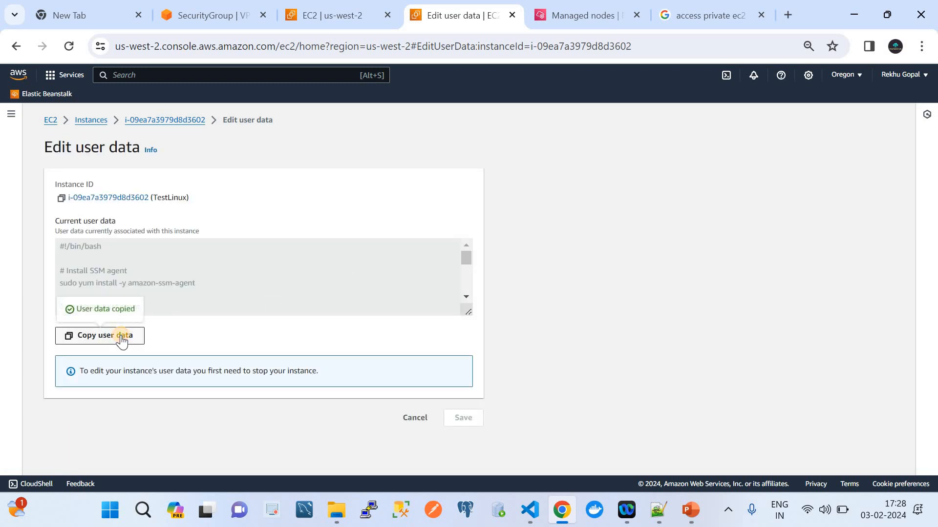
# Paste the copied SSM agent script into the demolab instance's user data and check the script
pyautogui.click(329, 13)
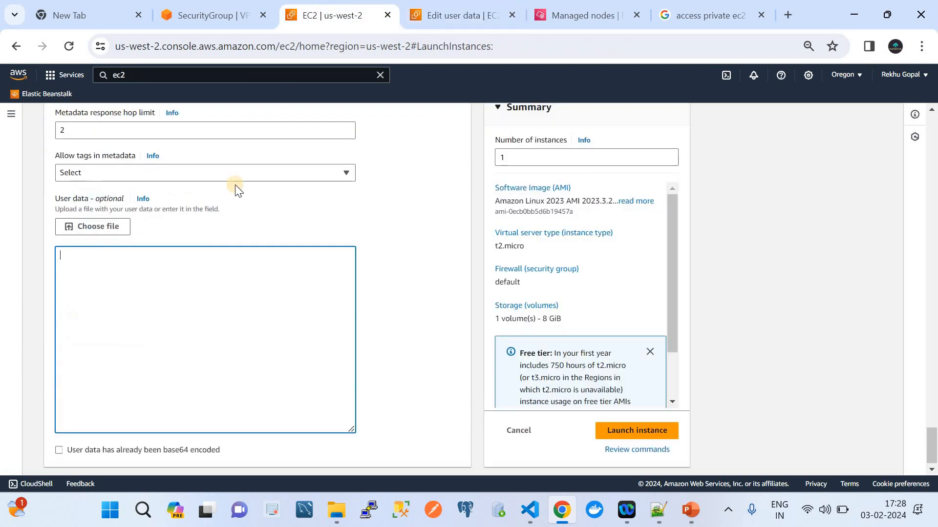
pyautogui.hotkey('ctrl', 'v')
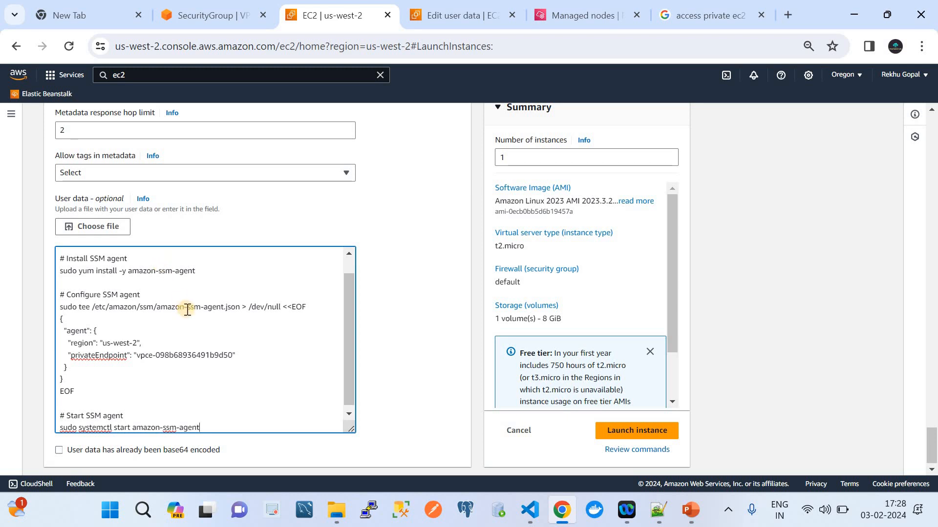
pyautogui.scroll(-1, 187, 310)
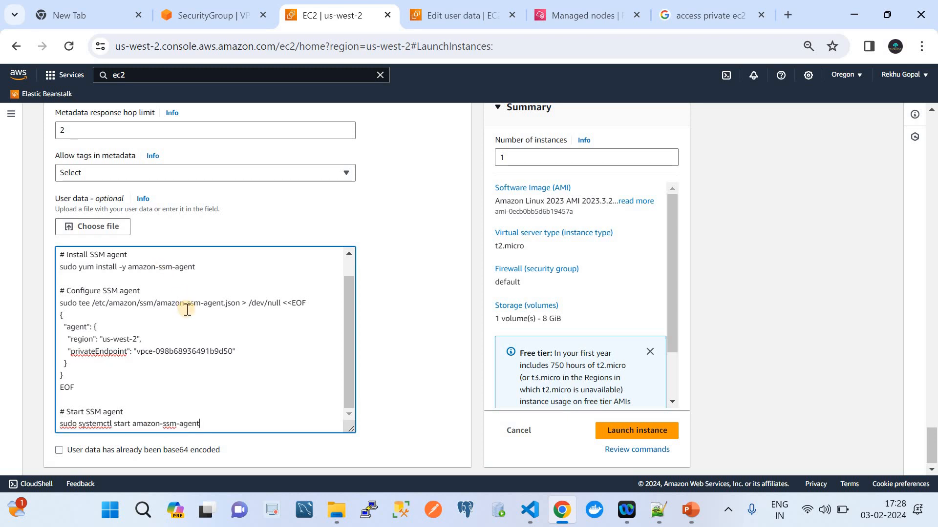
pyautogui.scroll(2, 187, 309)
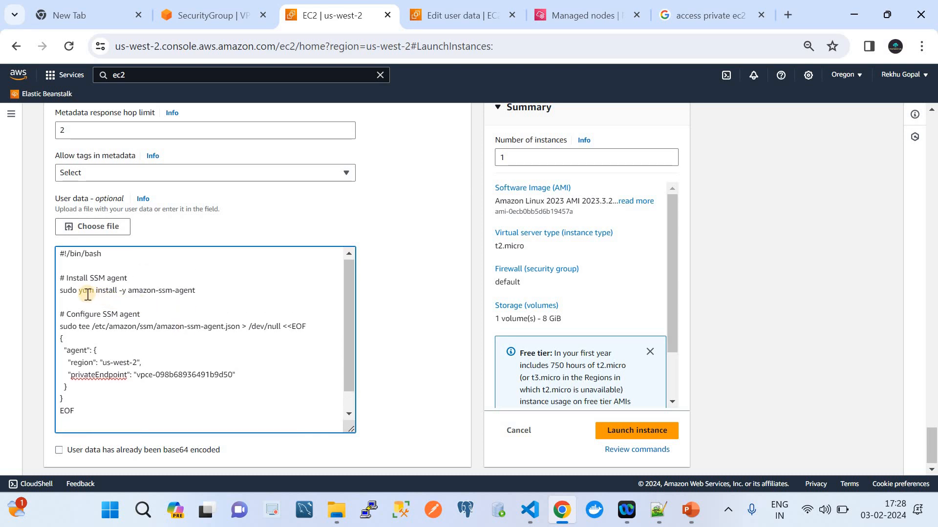
# Paste the SSM agent script into the demolab instance's user data and review its agent configuration path, region and private endpoint lines
pyautogui.hotkey('ctrl', 'v')
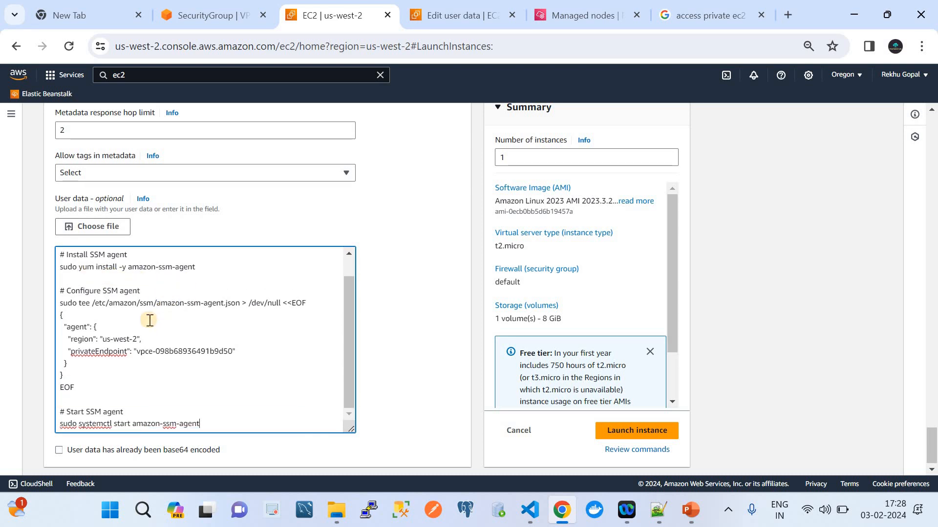
pyautogui.moveTo(241, 304); pyautogui.dragTo(73, 305)
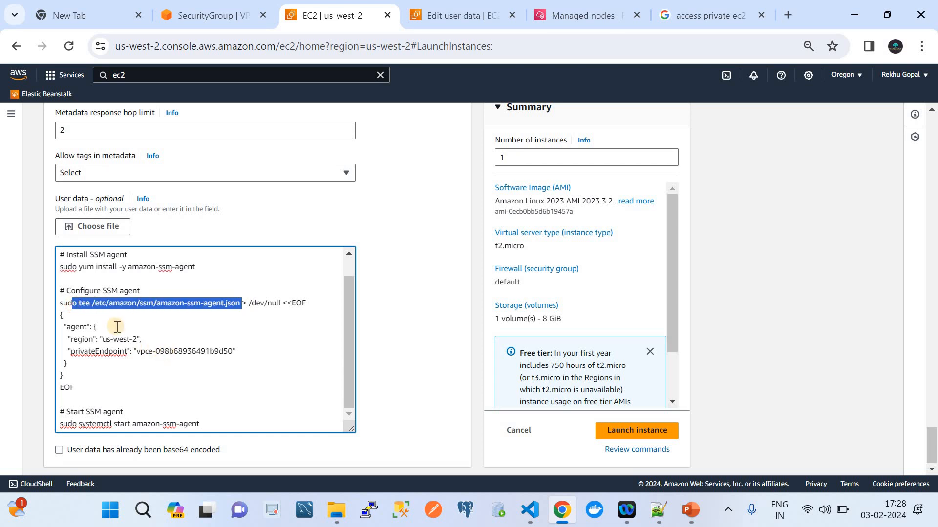
pyautogui.click(85, 316)
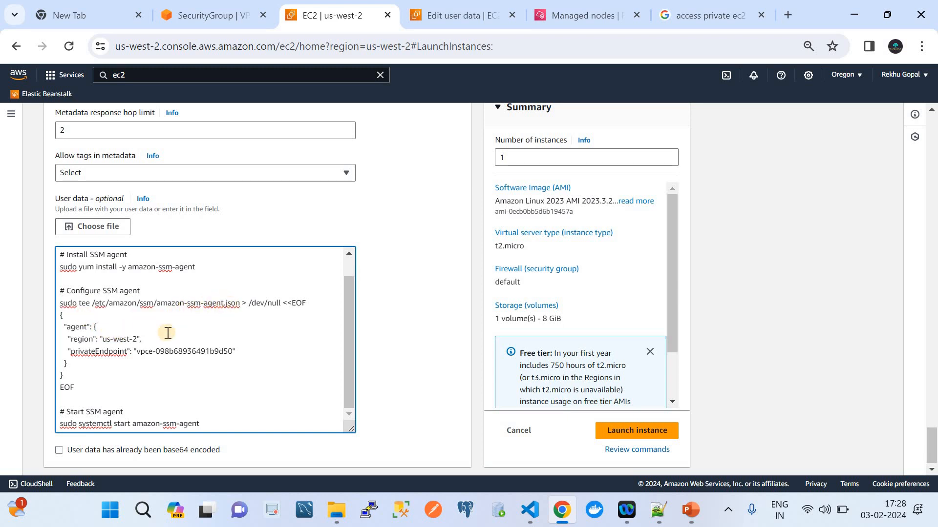
pyautogui.moveTo(138, 339); pyautogui.dragTo(104, 338)
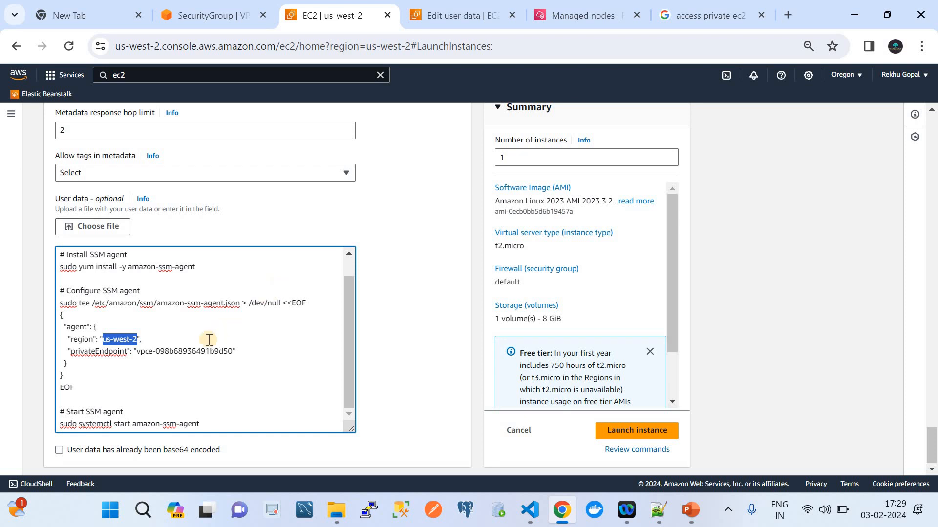
pyautogui.click(189, 349)
# Open the VPC endpoints list and check the ssm endpoint's service name and VPC endpoint ID
pyautogui.click(219, 7)
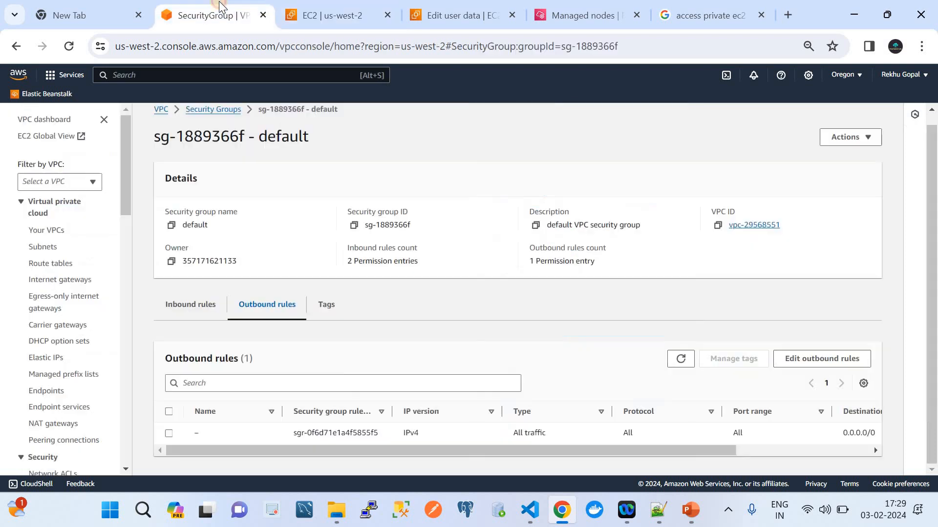
pyautogui.click(47, 391)
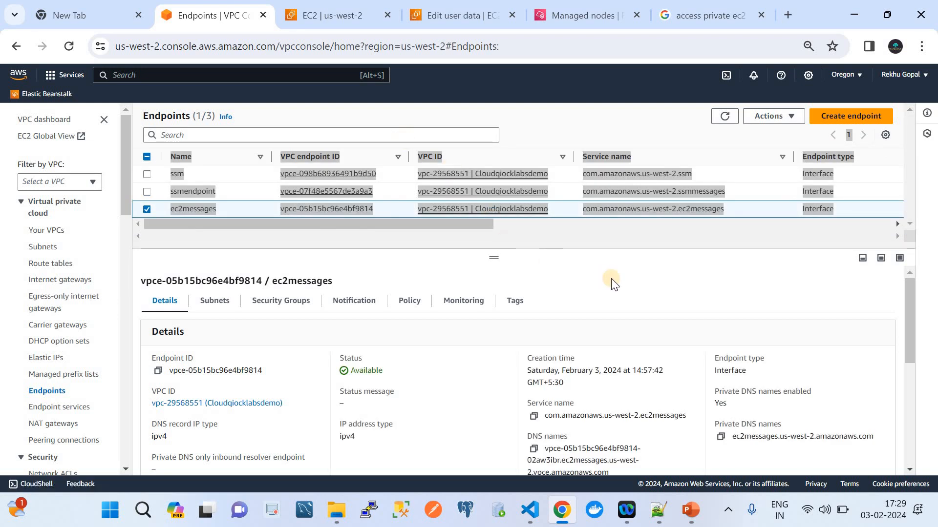
pyautogui.moveTo(694, 174); pyautogui.dragTo(579, 178)
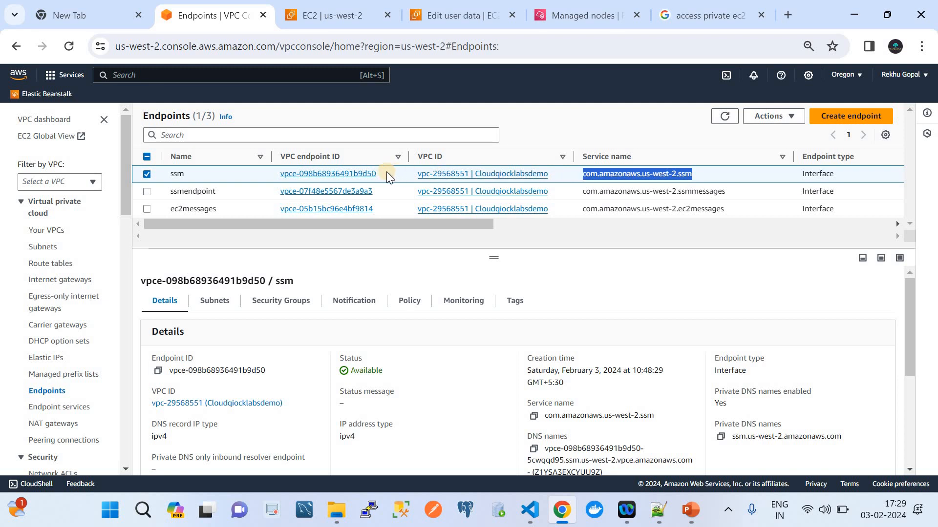
pyautogui.moveTo(377, 170); pyautogui.dragTo(275, 181)
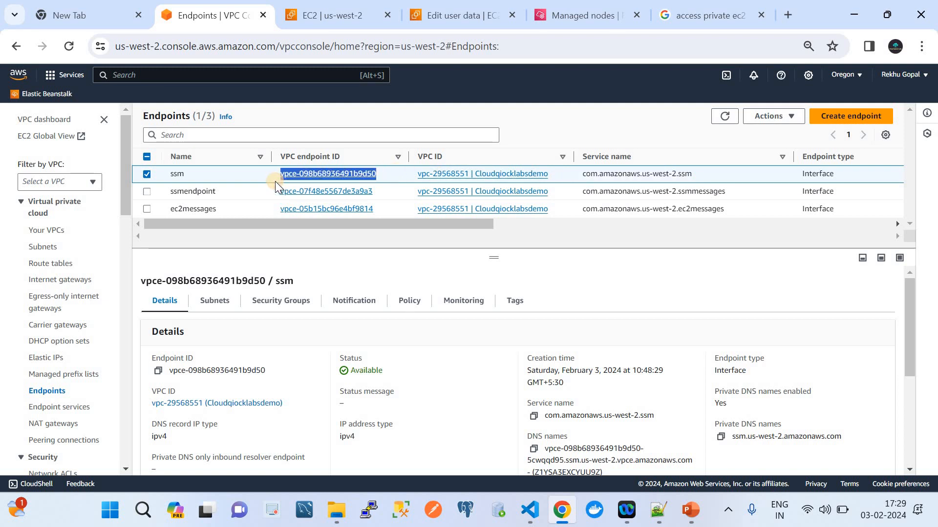
# Check the private endpoint ID and the agent start command in the user data script, and launch the demolab instance
pyautogui.click(332, 19)
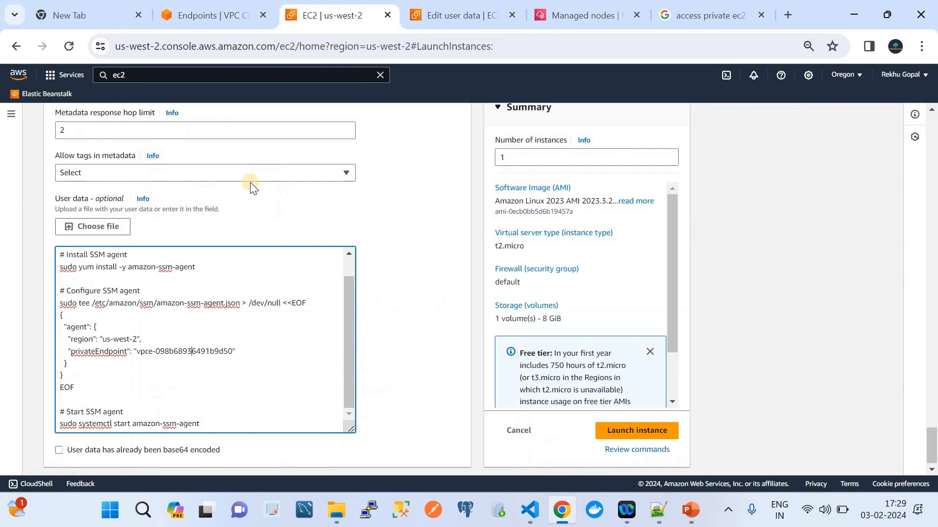
pyautogui.doubleClick(186, 353)
pyautogui.write('098b68936491b9d50')
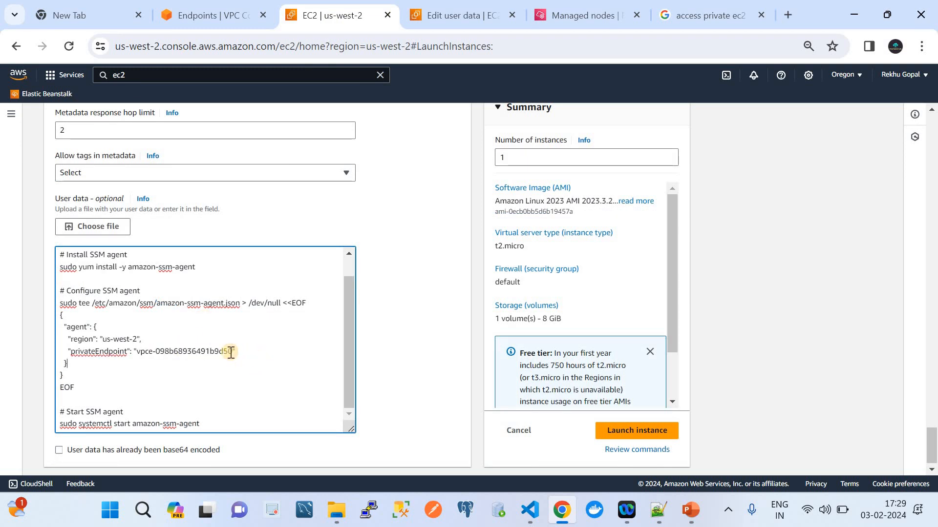
pyautogui.moveTo(232, 351); pyautogui.dragTo(139, 354)
pyautogui.press('Right')
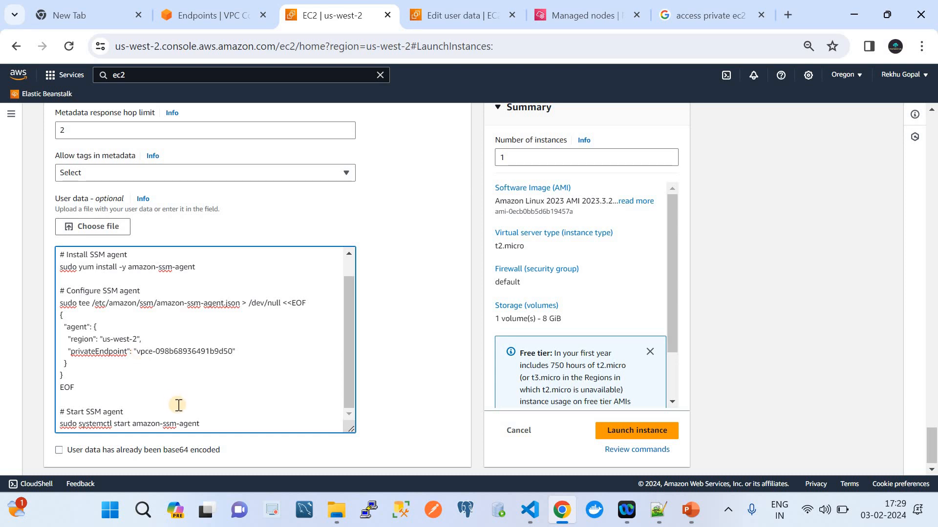
pyautogui.scroll(-1, 179, 406)
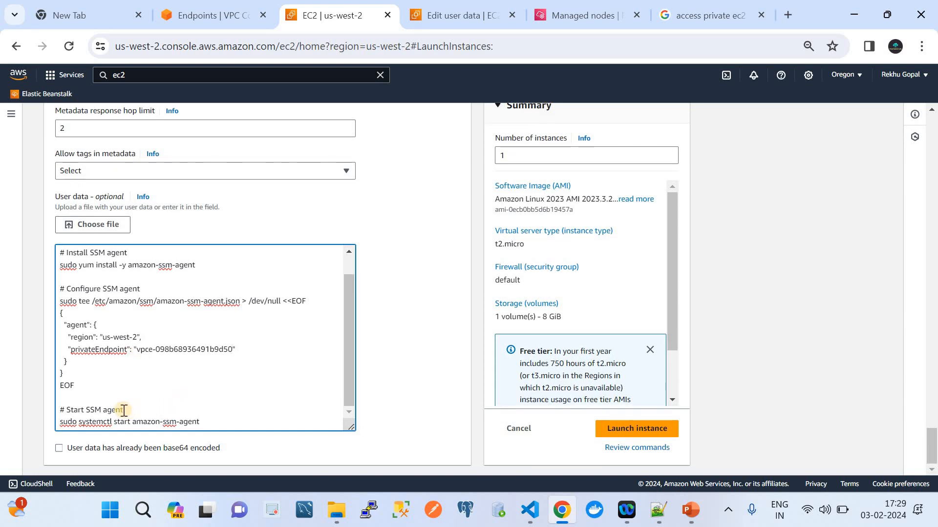
pyautogui.moveTo(215, 422); pyautogui.dragTo(58, 423)
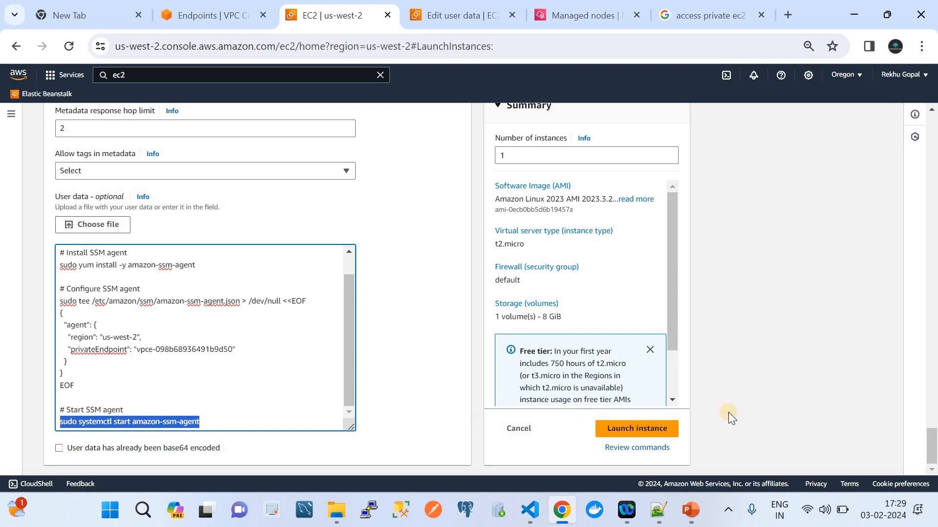
pyautogui.click(641, 428)
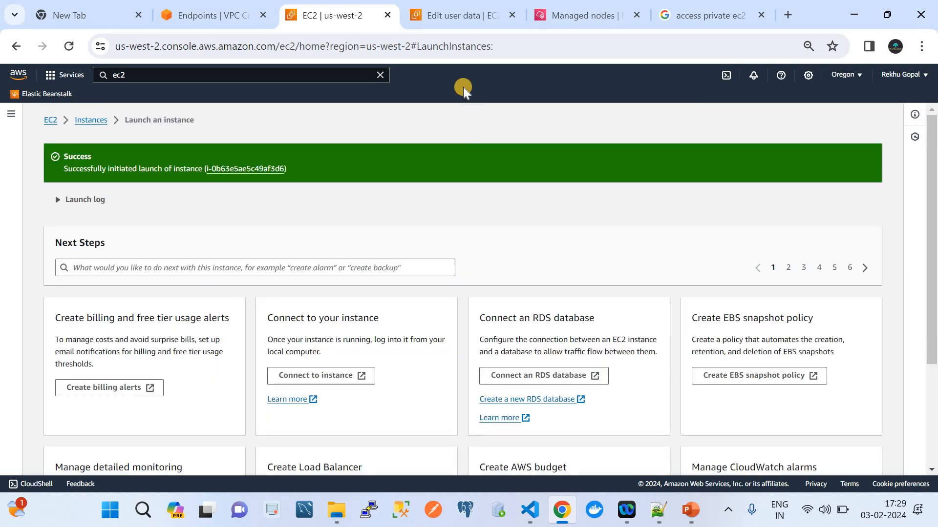
# Close the Edit user data page and open Fleet Manager's managed nodes from the Systems Manager home in the Oregon region
pyautogui.click(512, 15)
pyautogui.click(442, 20)
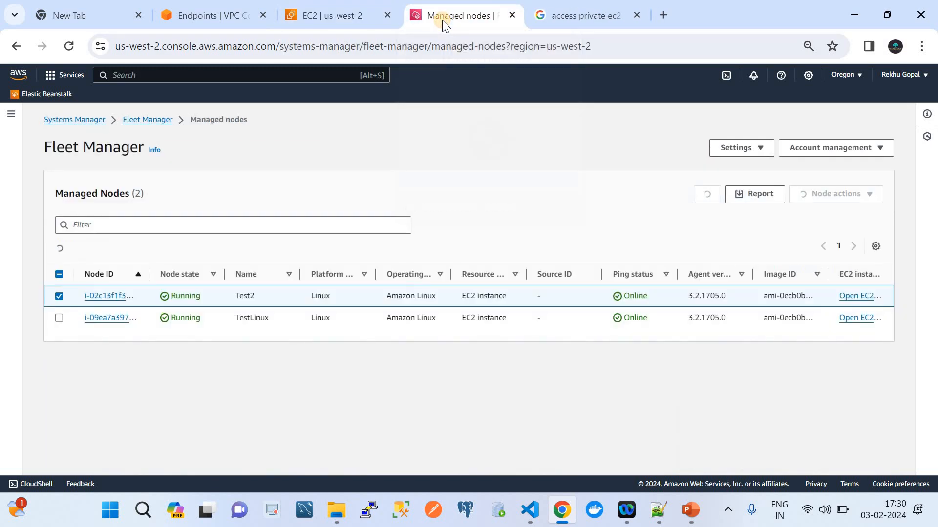
pyautogui.click(74, 120)
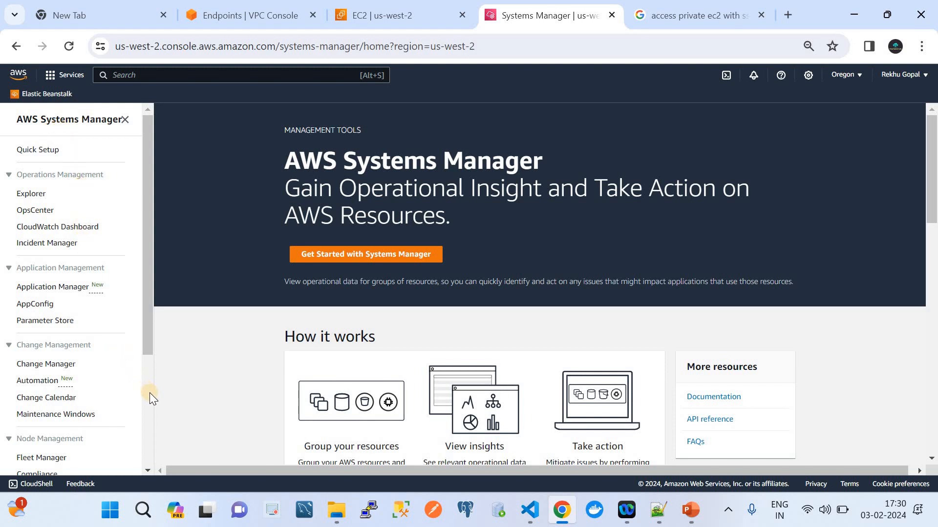
pyautogui.scroll(-3, 149, 393)
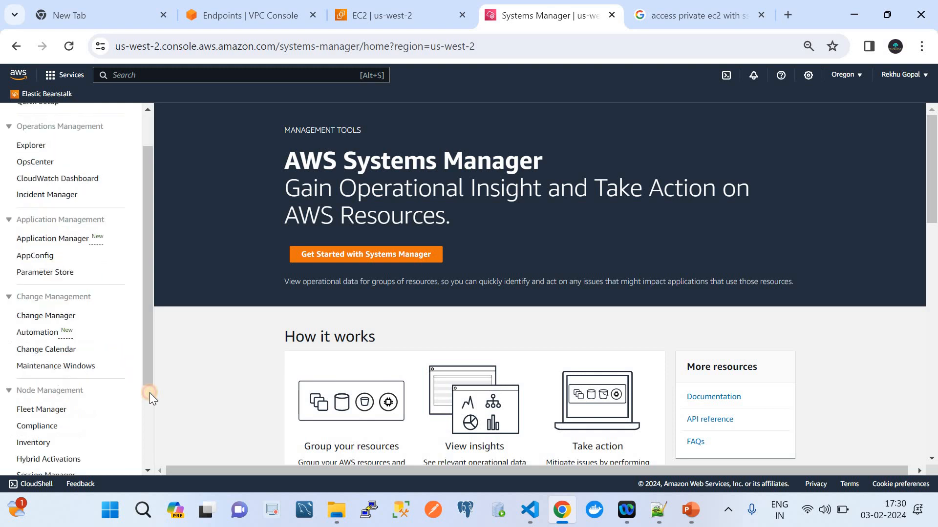
pyautogui.click(850, 77)
pyautogui.click(813, 172)
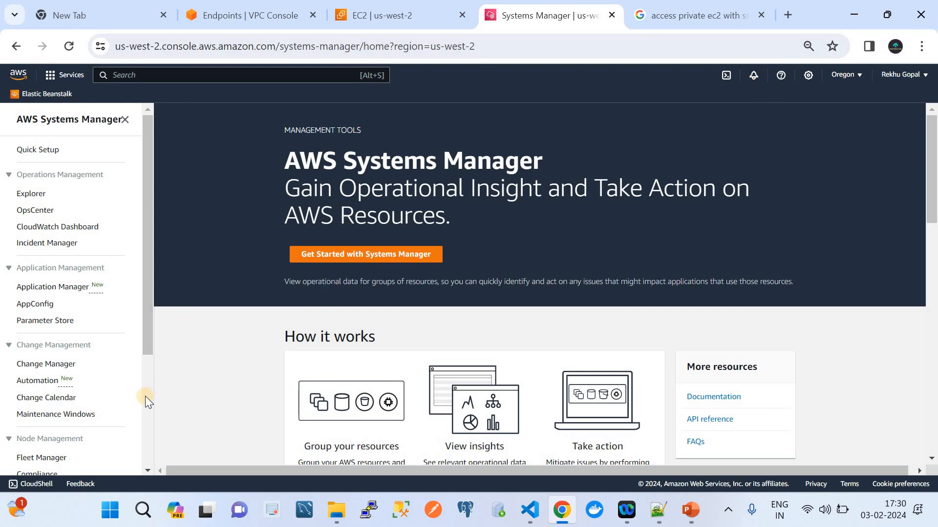
pyautogui.scroll(-1, 144, 391)
pyautogui.scroll(-2, 144, 390)
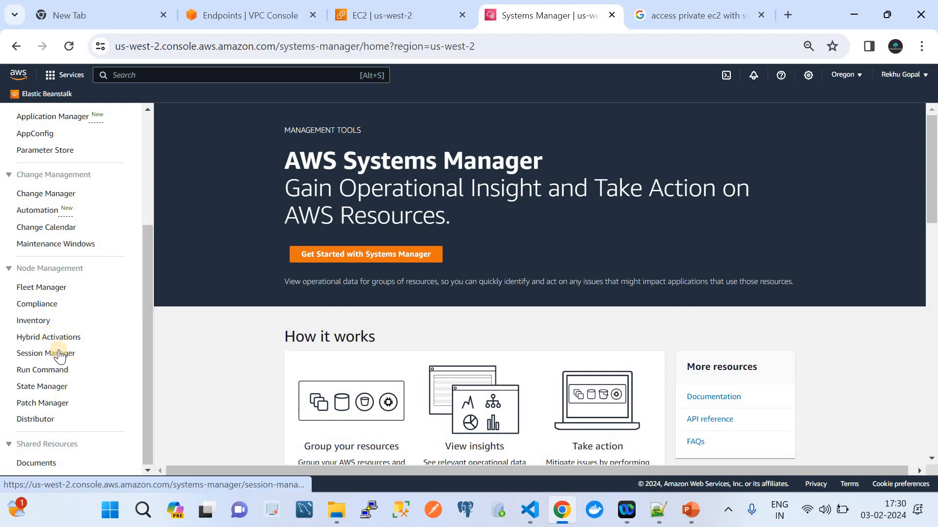
pyautogui.click(41, 288)
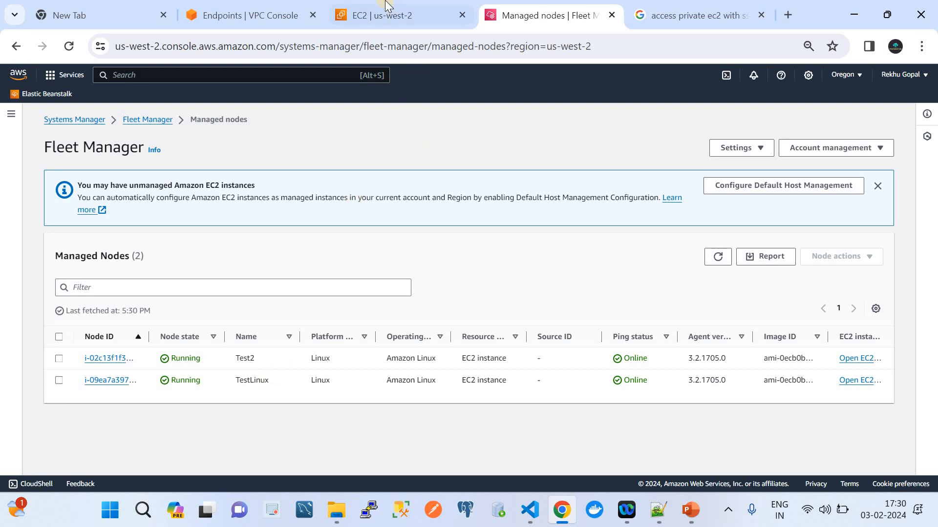
# Return to EC2, list the running instances with more room for the table, and refresh the list
pyautogui.click(384, 15)
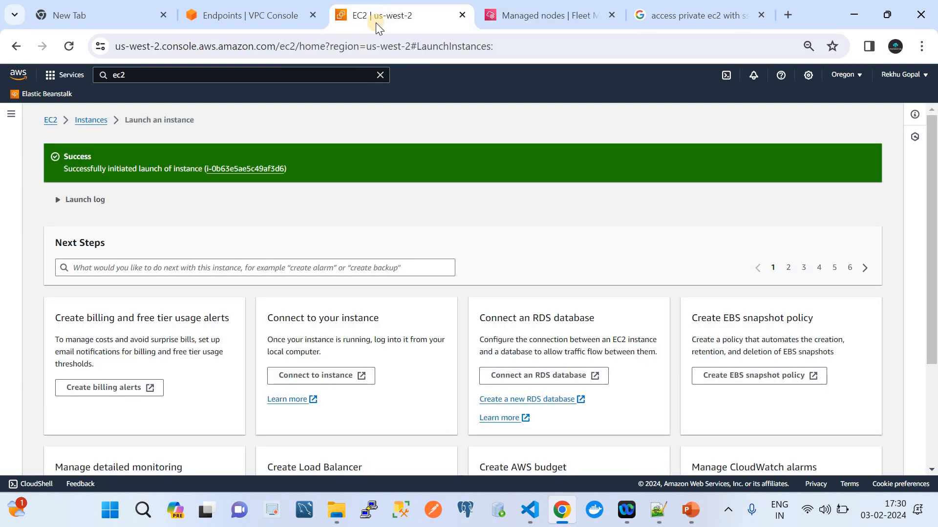
pyautogui.click(49, 120)
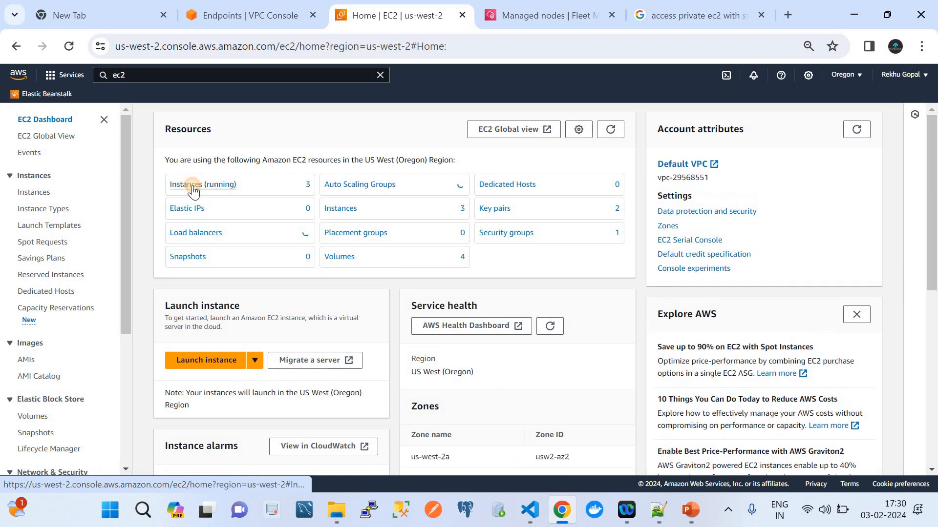
pyautogui.click(193, 191)
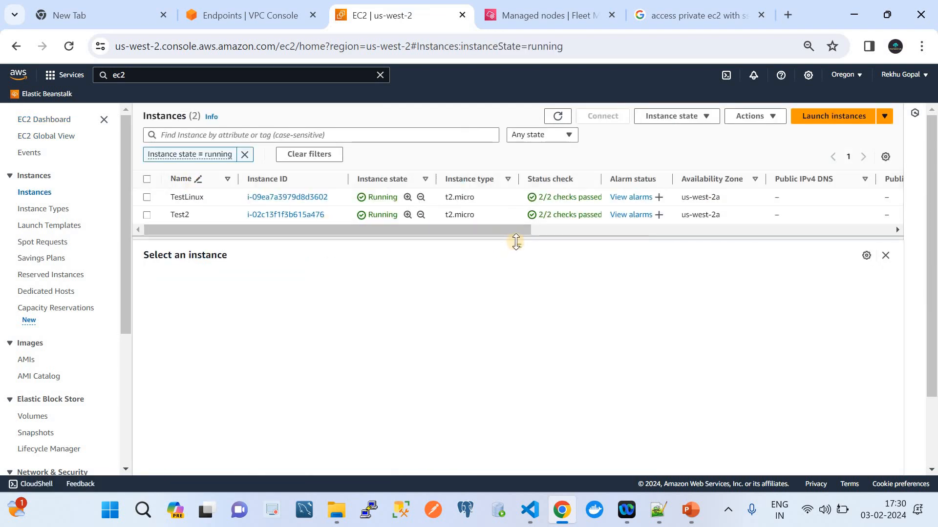
pyautogui.moveTo(517, 240); pyautogui.dragTo(519, 338)
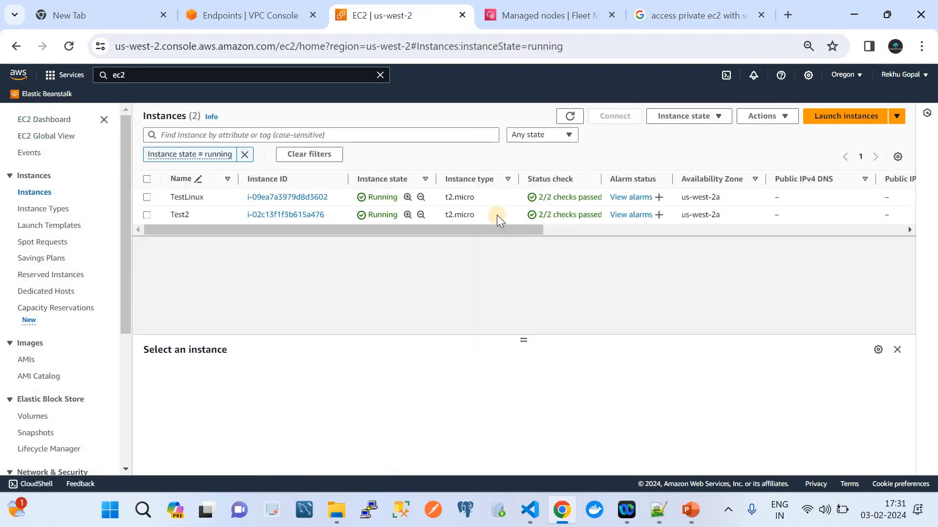
pyautogui.click(570, 117)
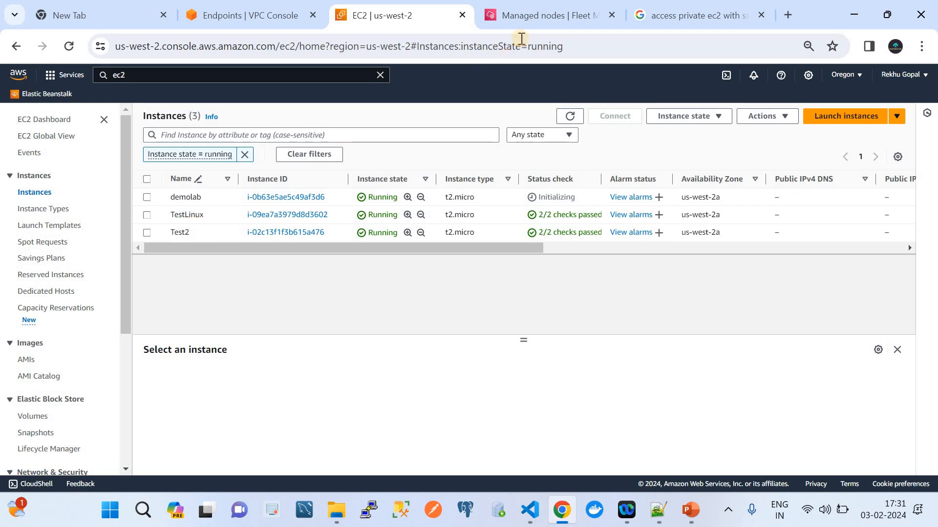
# Refresh the managed nodes in Fleet Manager and switch to PowerPoint to review the private EC2 architecture diagram
pyautogui.click(512, 15)
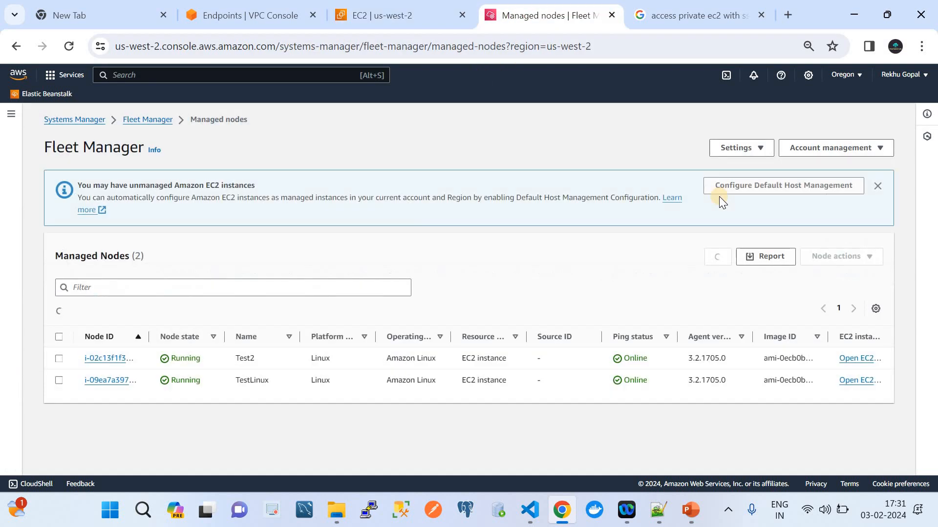
pyautogui.click(718, 256)
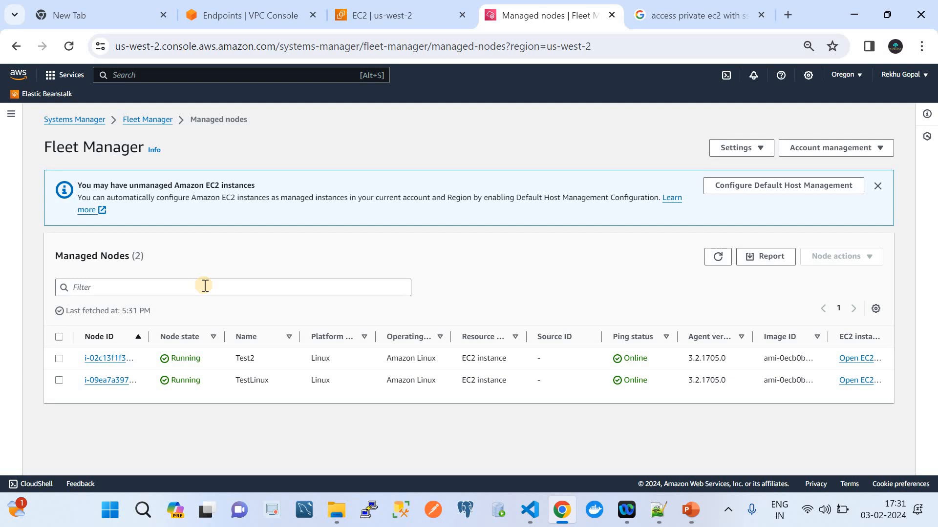
pyautogui.click(690, 510)
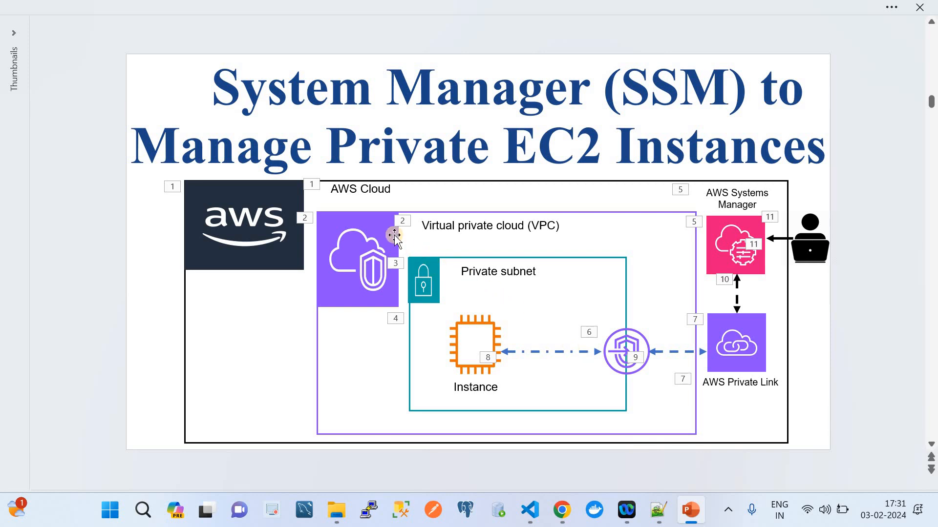
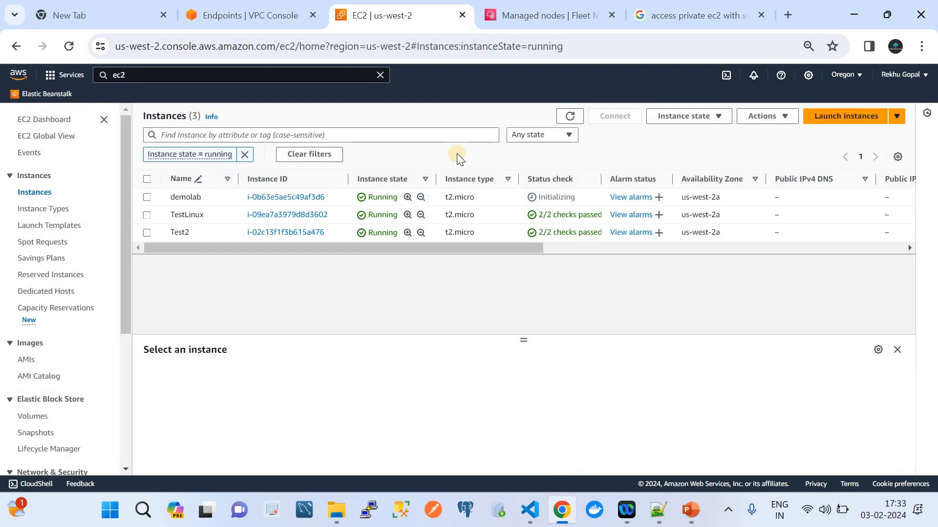
# Refresh the running instances repeatedly to check demolab's status, open its details and widen the Status check column
pyautogui.click(564, 119)
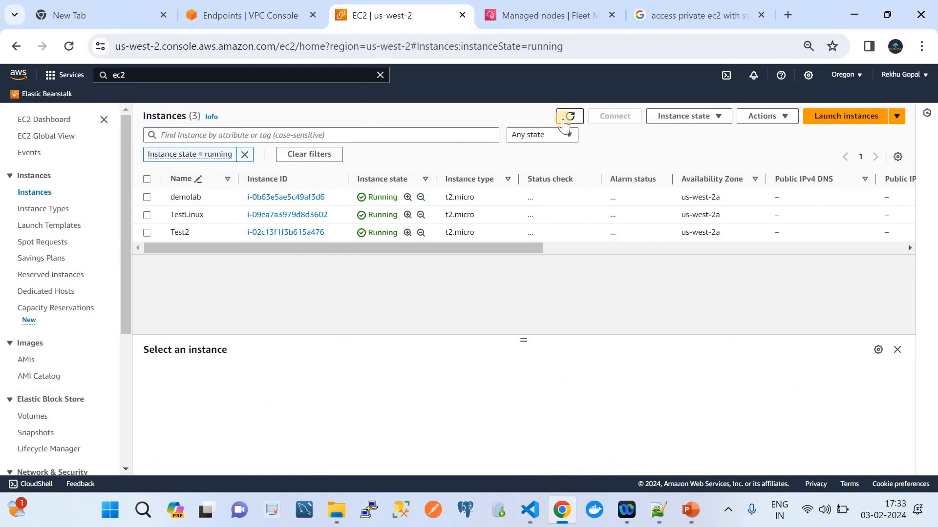
pyautogui.doubleClick(564, 119)
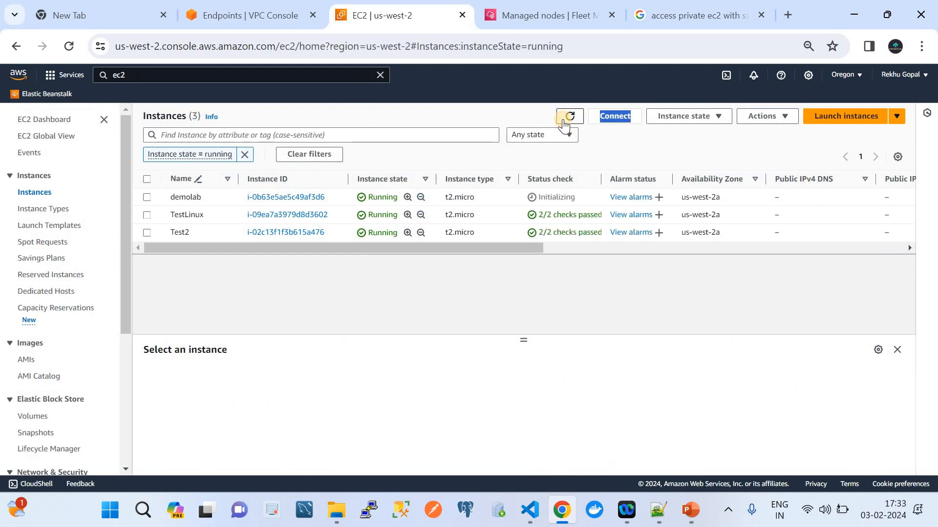
pyautogui.click(564, 120)
pyautogui.click(563, 120)
pyautogui.click(563, 119)
pyautogui.click(564, 121)
pyautogui.click(564, 120)
pyautogui.click(564, 121)
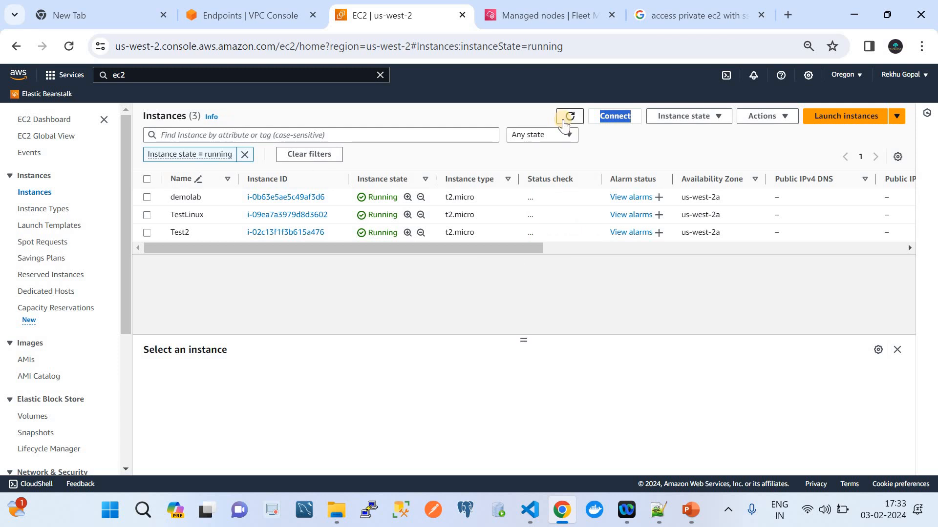
pyautogui.click(564, 121)
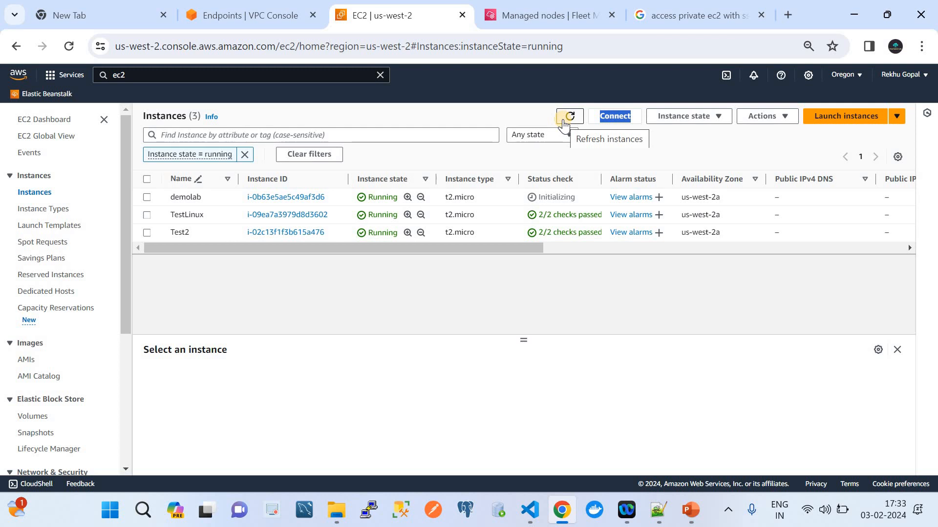
pyautogui.click(293, 196)
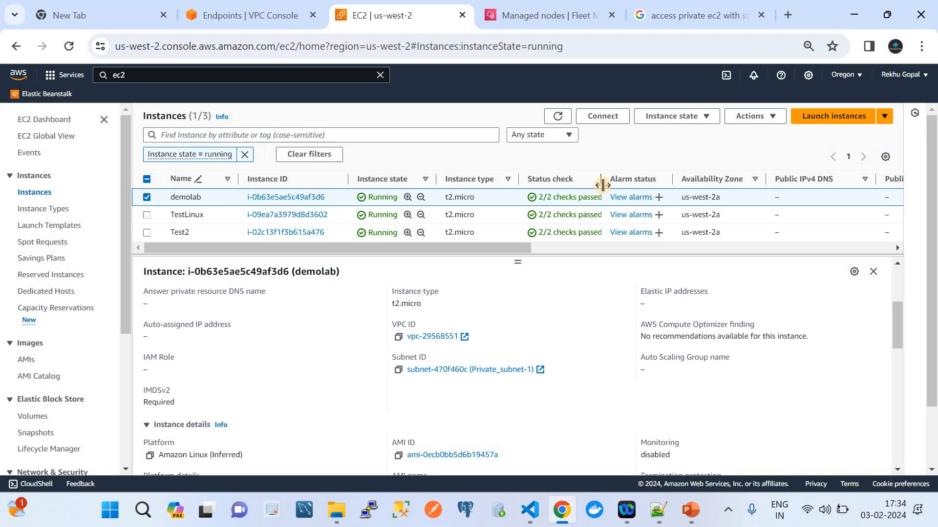
pyautogui.moveTo(602, 185); pyautogui.dragTo(637, 179)
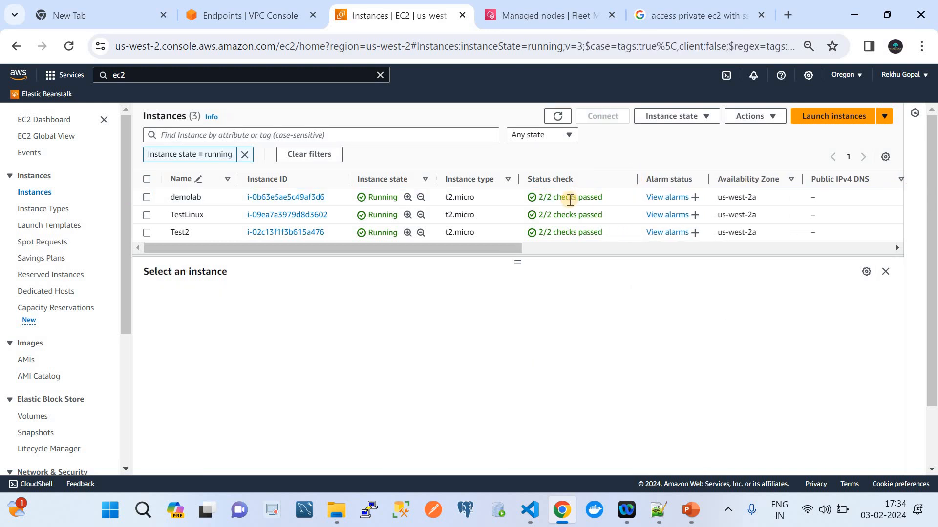
# Select demolab in the running instances, refresh the managed nodes in Fleet Manager, and return to EC2
pyautogui.click(147, 197)
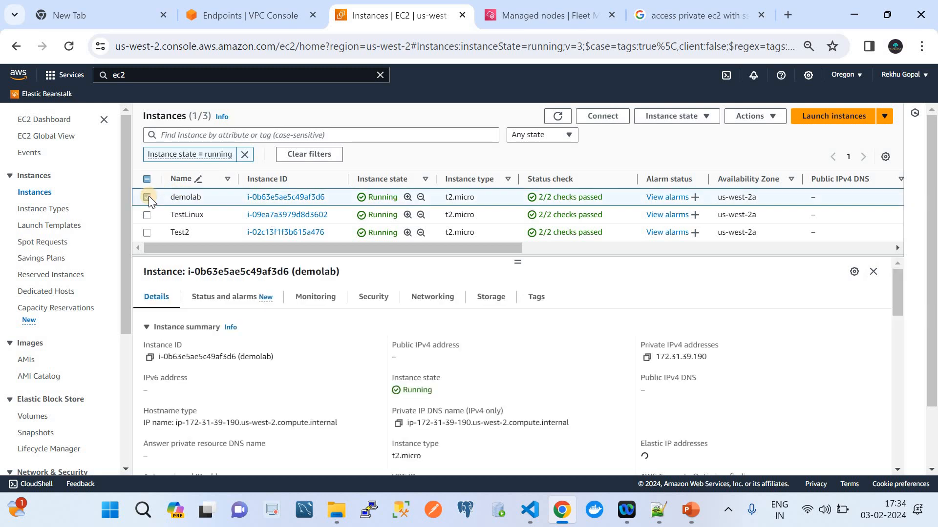
pyautogui.click(532, 15)
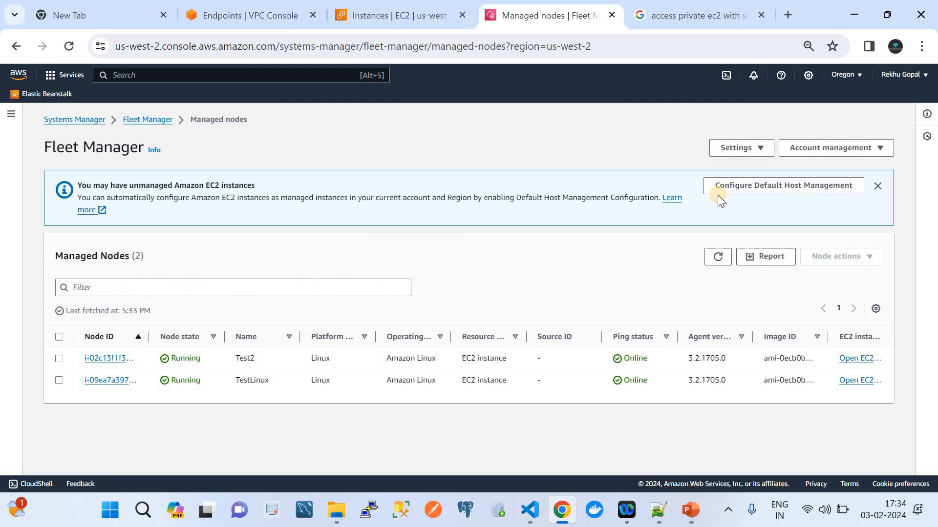
pyautogui.click(716, 256)
pyautogui.click(379, 5)
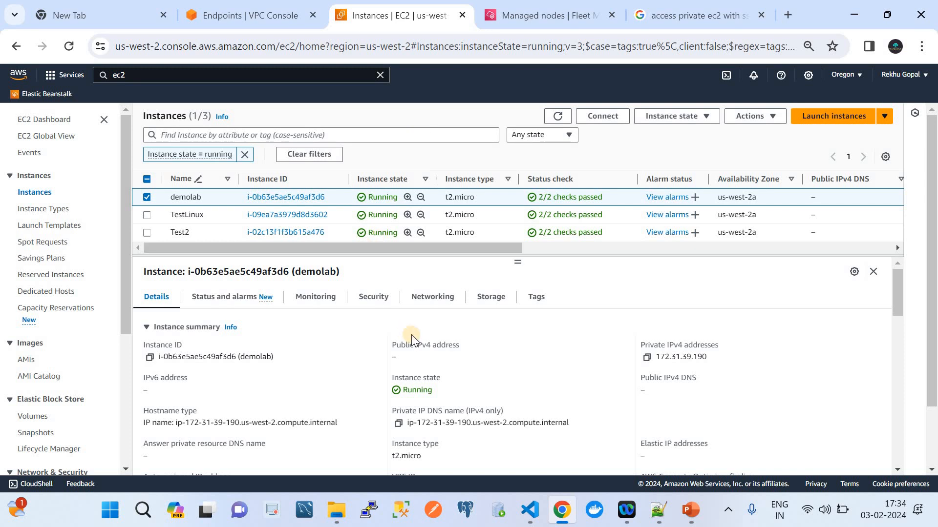
# Compare the IAM role in the details of demolab and TestLinux, leaving only demolab selected
pyautogui.scroll(-3, 345, 392)
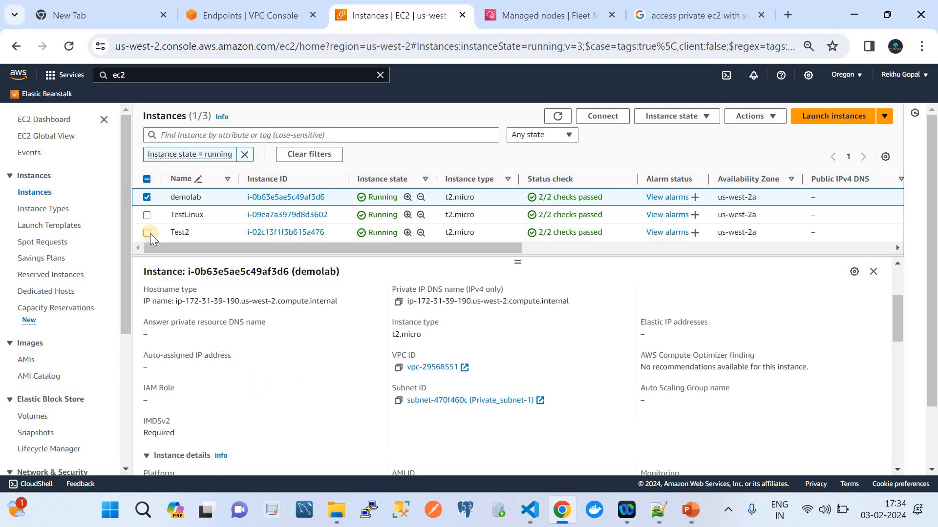
pyautogui.click(147, 214)
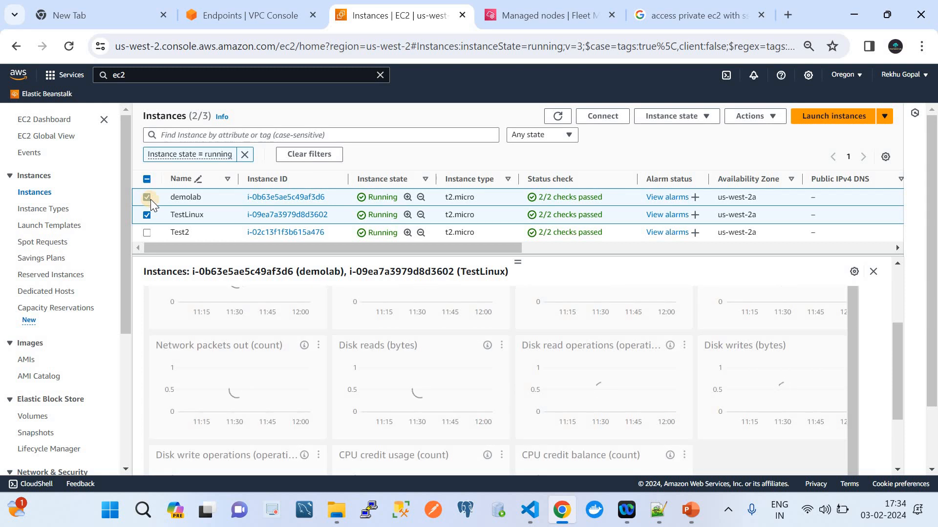
pyautogui.click(147, 198)
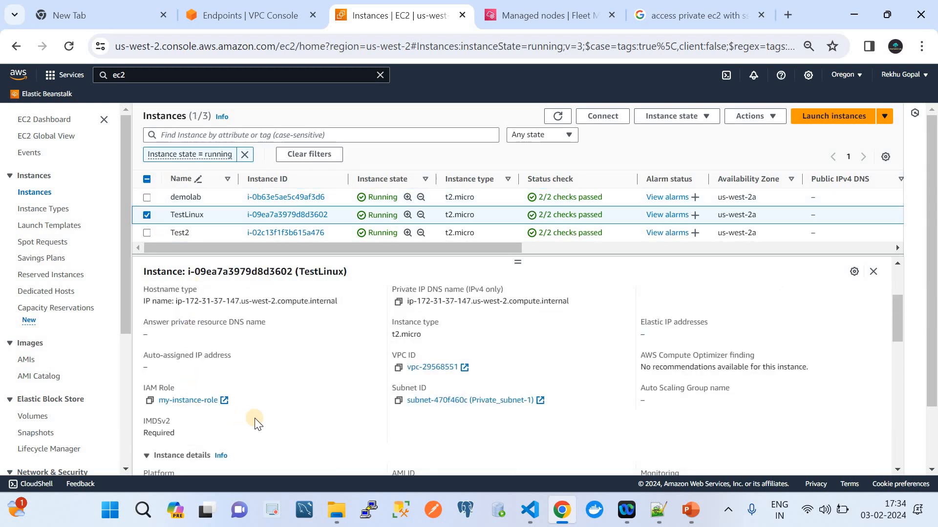
pyautogui.click(147, 197)
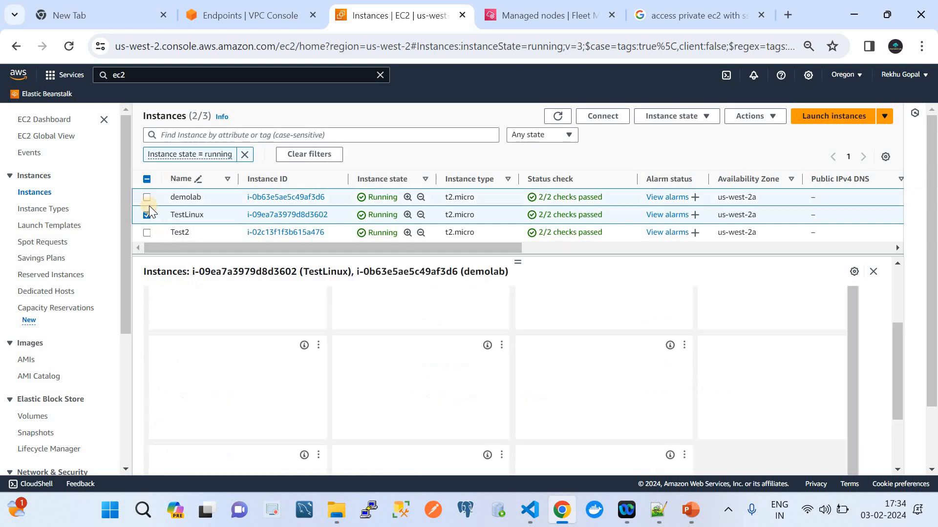
pyautogui.click(147, 214)
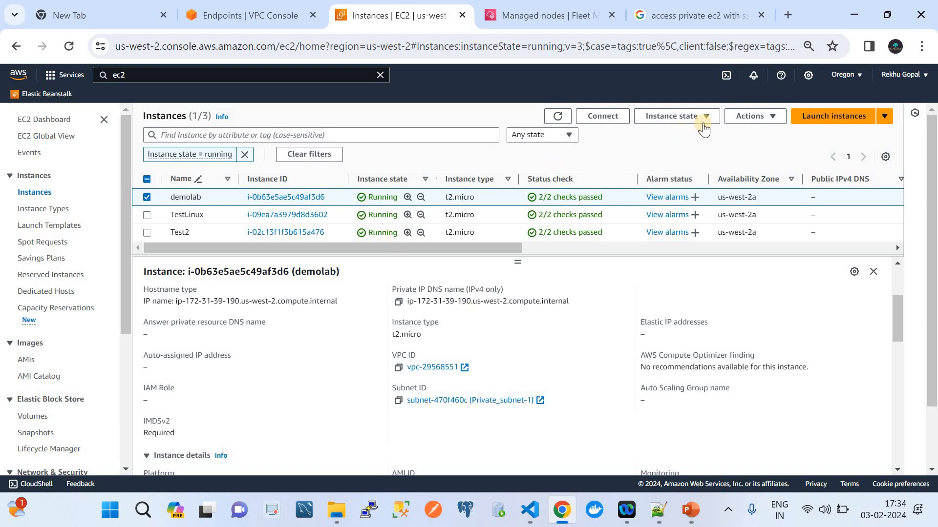
# Modify demolab's IAM role by attaching Test-instance-profile and apply the update
pyautogui.click(763, 120)
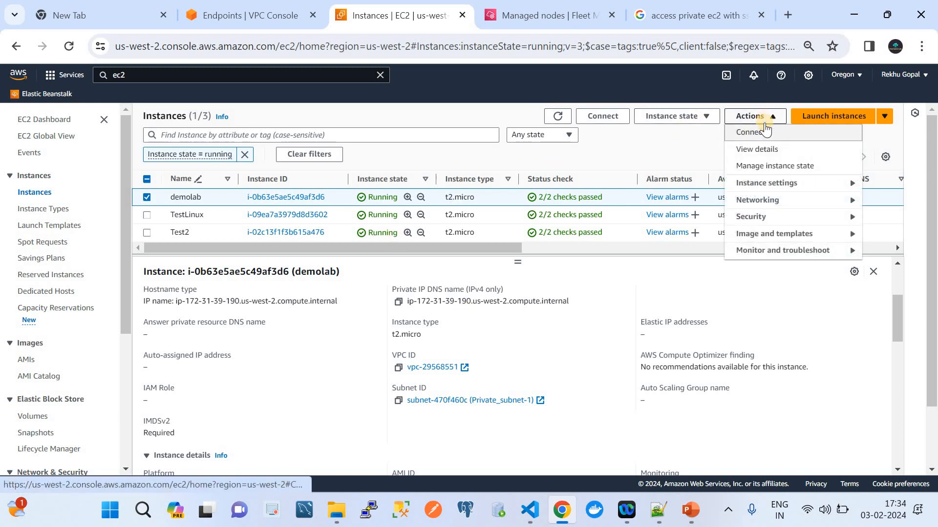
pyautogui.click(797, 217)
pyautogui.click(693, 251)
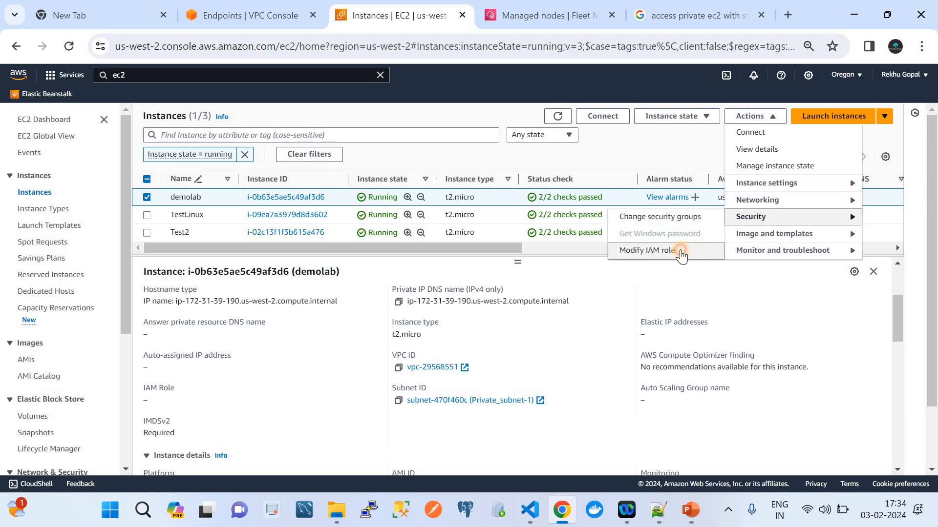
pyautogui.click(228, 264)
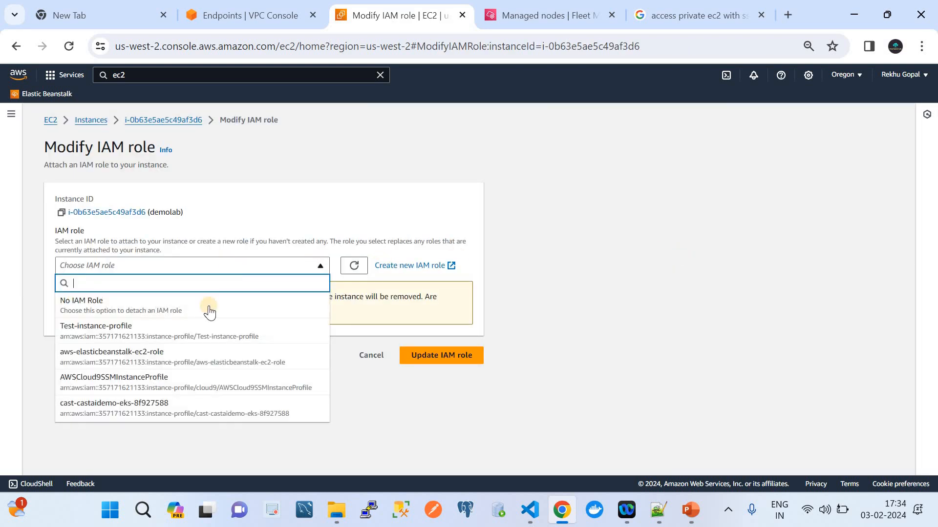
pyautogui.click(145, 333)
pyautogui.click(432, 306)
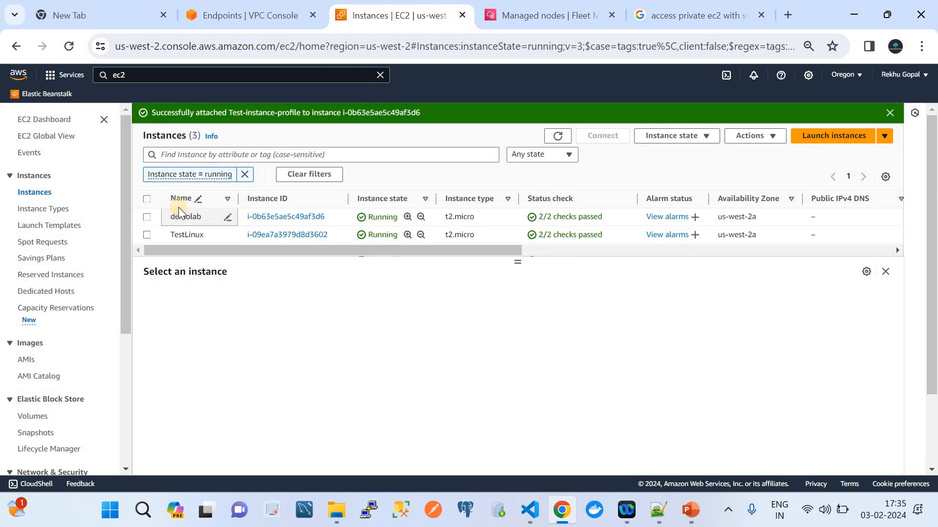
# Check the IAM role in demolab's instance details and open my-instance-role in IAM
pyautogui.click(146, 217)
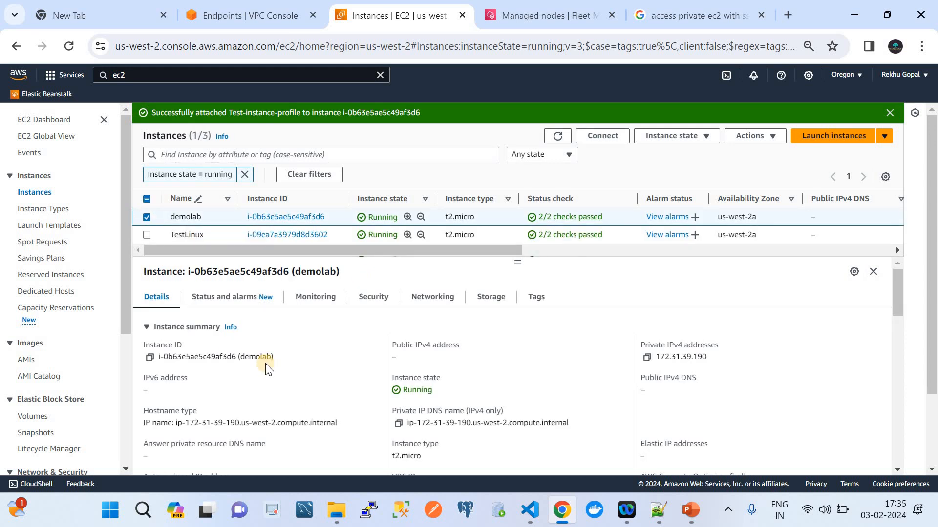
pyautogui.scroll(-2, 264, 377)
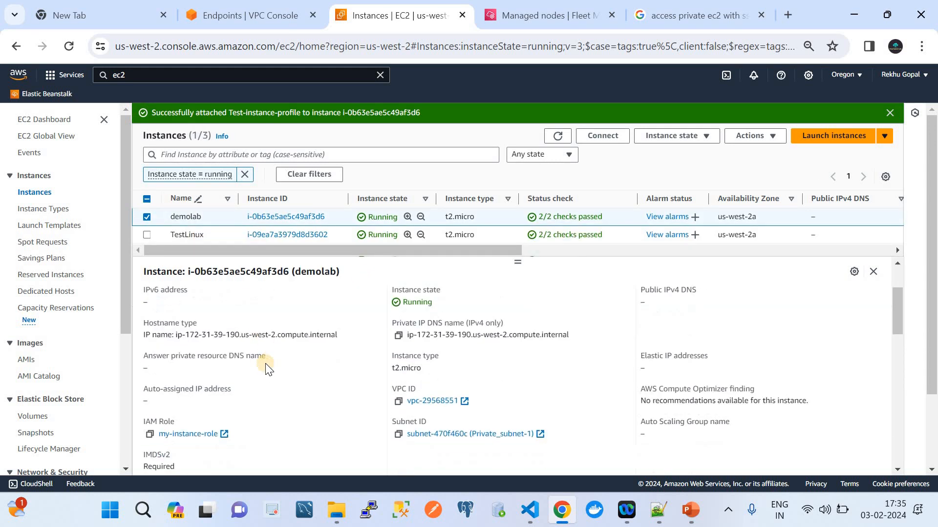
pyautogui.click(204, 430)
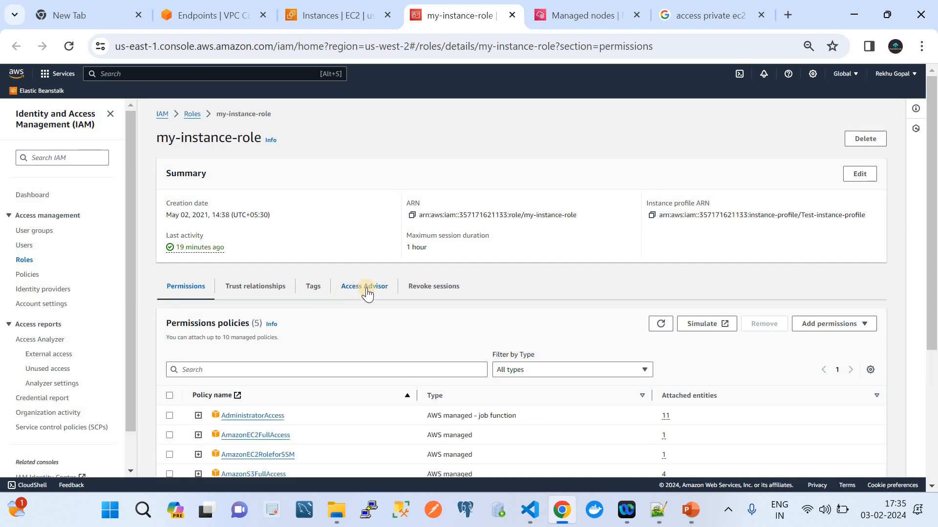
# Examine the permissions policies of my-instance-role, expanding the JSON of AmazonSSMManagedInstanceCore
pyautogui.scroll(-1, 367, 293)
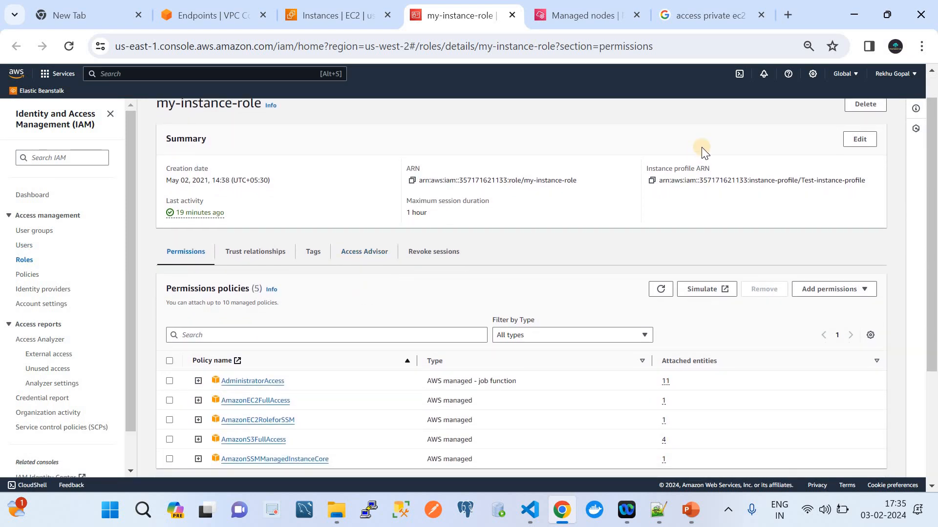
pyautogui.scroll(-3, 423, 266)
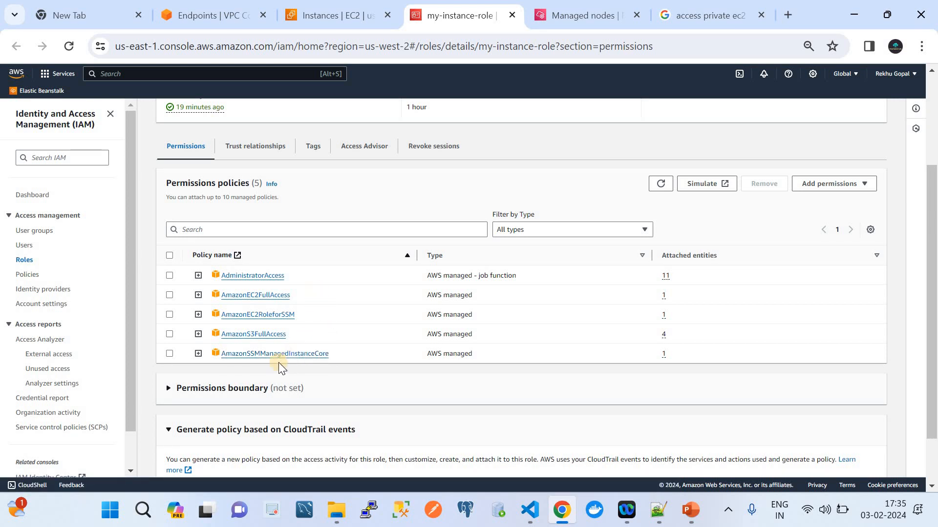
pyautogui.click(198, 354)
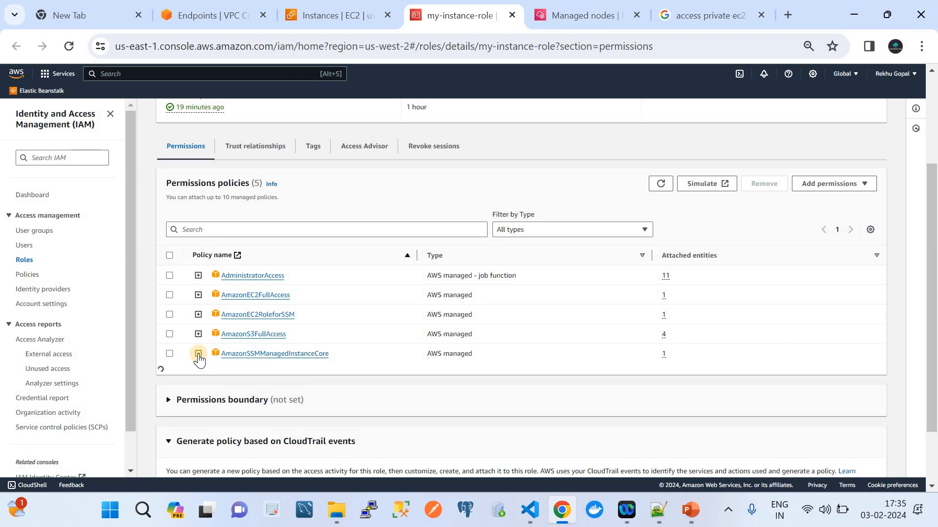
pyautogui.scroll(-5, 283, 368)
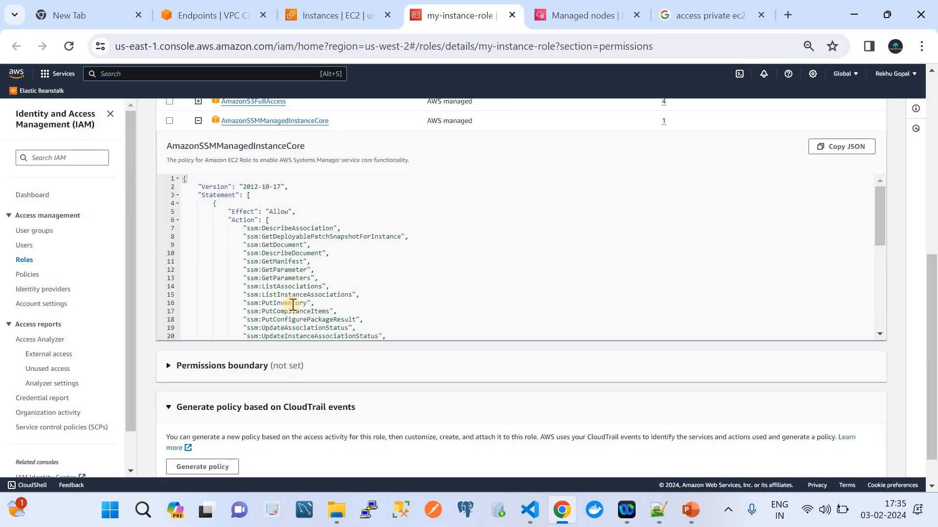
pyautogui.scroll(3, 292, 305)
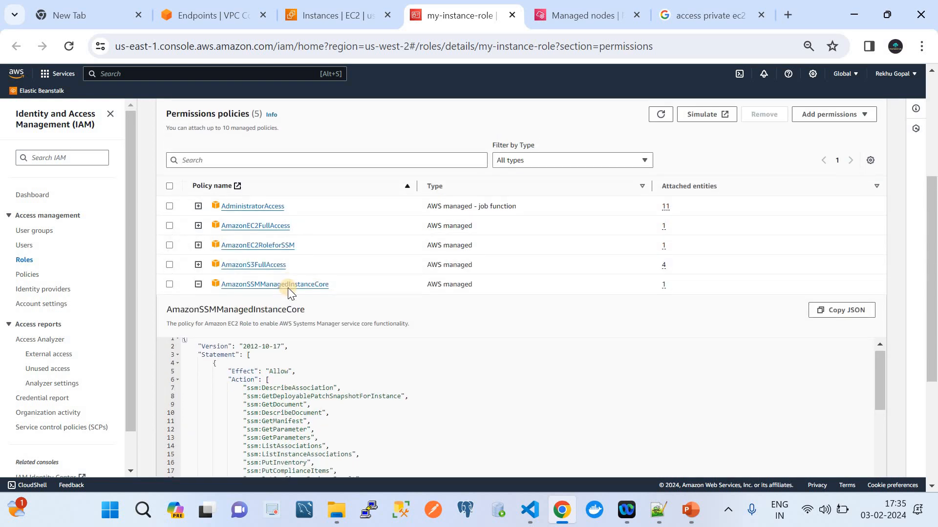
pyautogui.scroll(1, 289, 292)
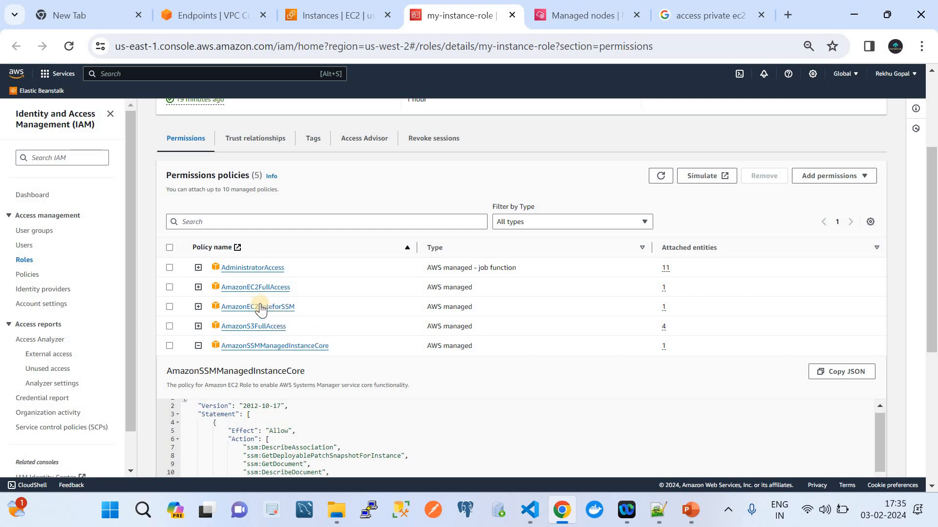
# Examine the trust relationships of my-instance-role, highlighting the ssm.amazonaws.com service, and close the role page
pyautogui.click(243, 147)
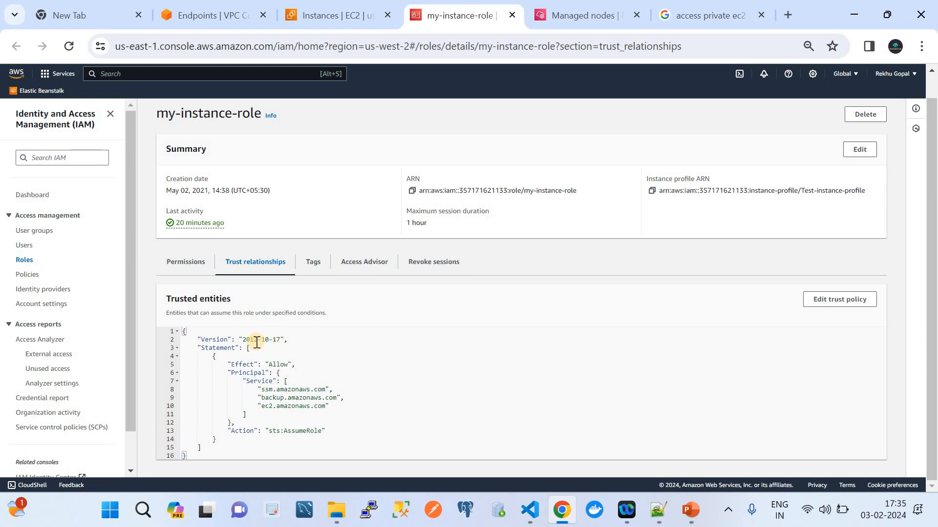
pyautogui.click(297, 374)
pyautogui.moveTo(326, 389); pyautogui.dragTo(263, 392)
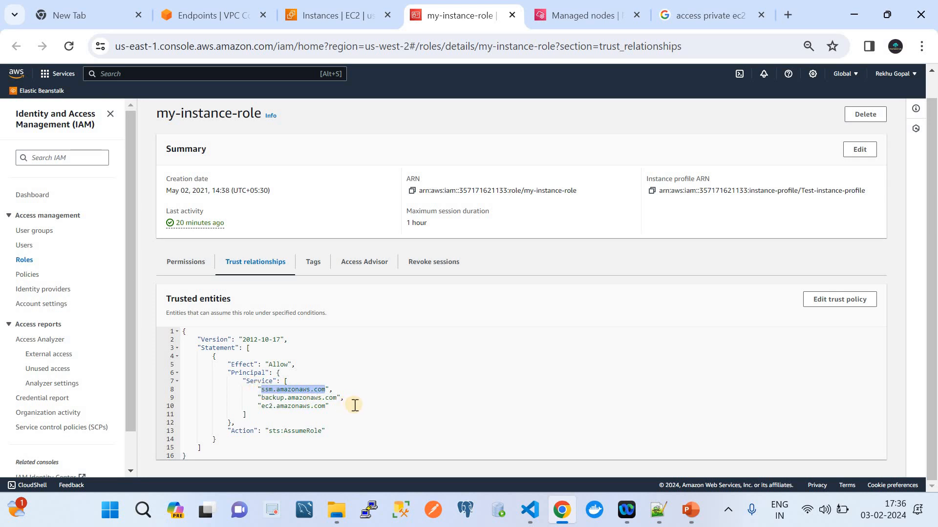
pyautogui.click(204, 448)
pyautogui.moveTo(204, 448); pyautogui.dragTo(197, 439)
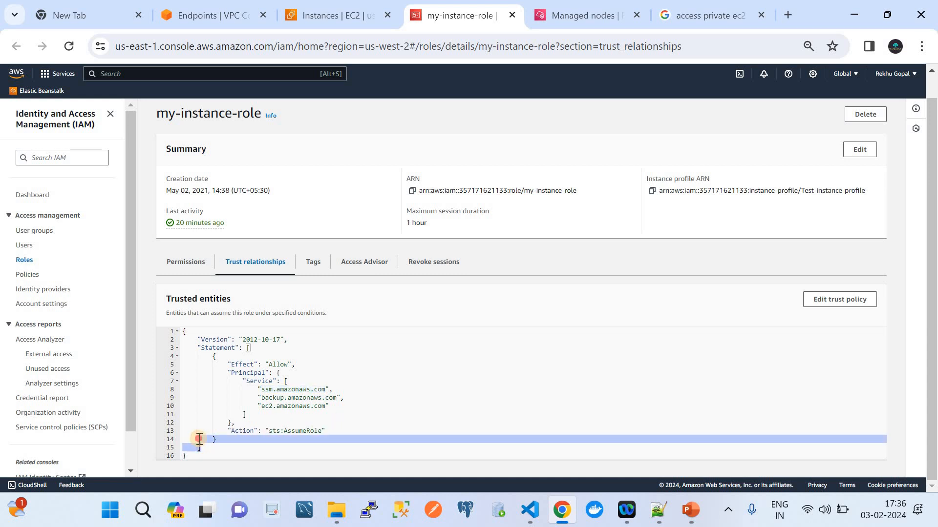
pyautogui.click(188, 331)
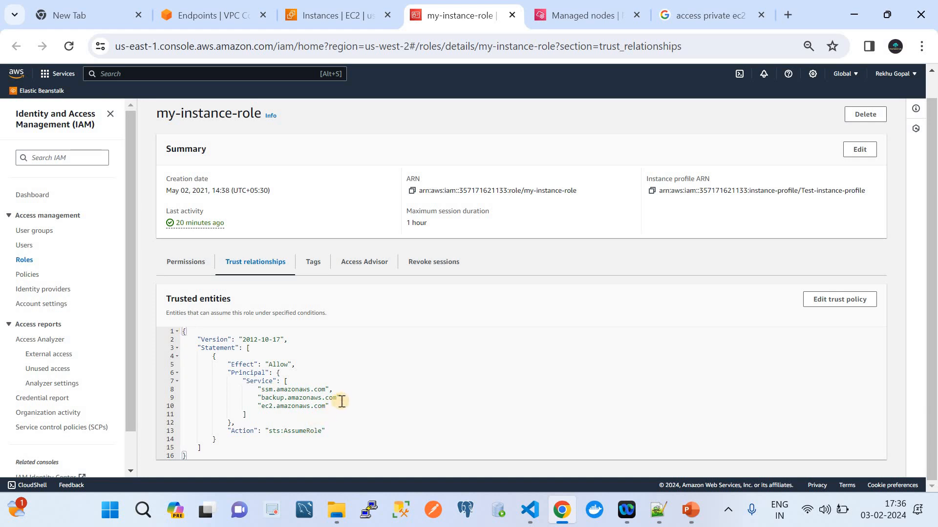
pyautogui.click(513, 14)
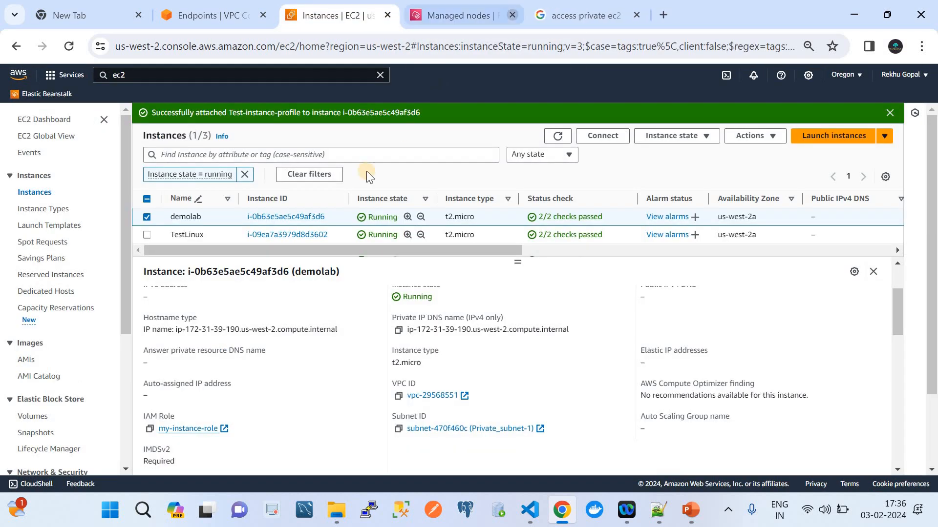
# Refresh the running instances in EC2 and the managed nodes in Fleet Manager
pyautogui.click(552, 137)
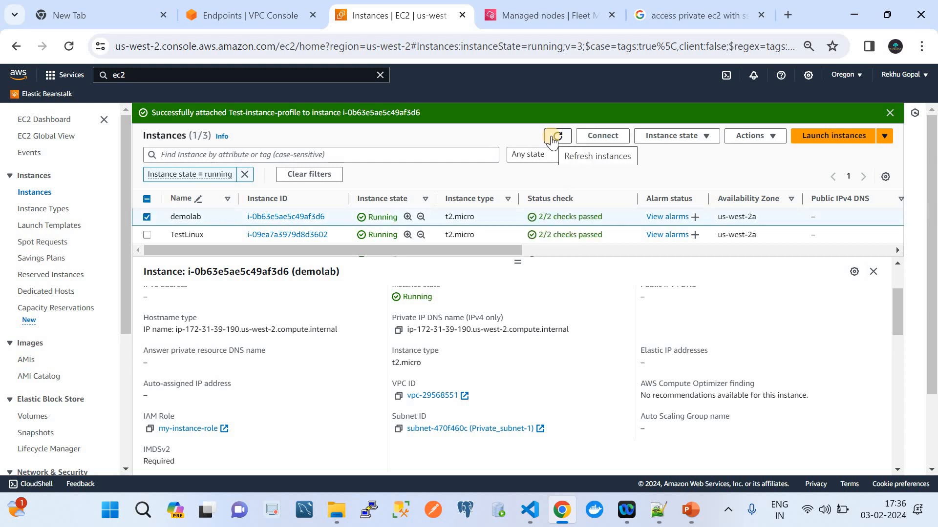
pyautogui.click(538, 15)
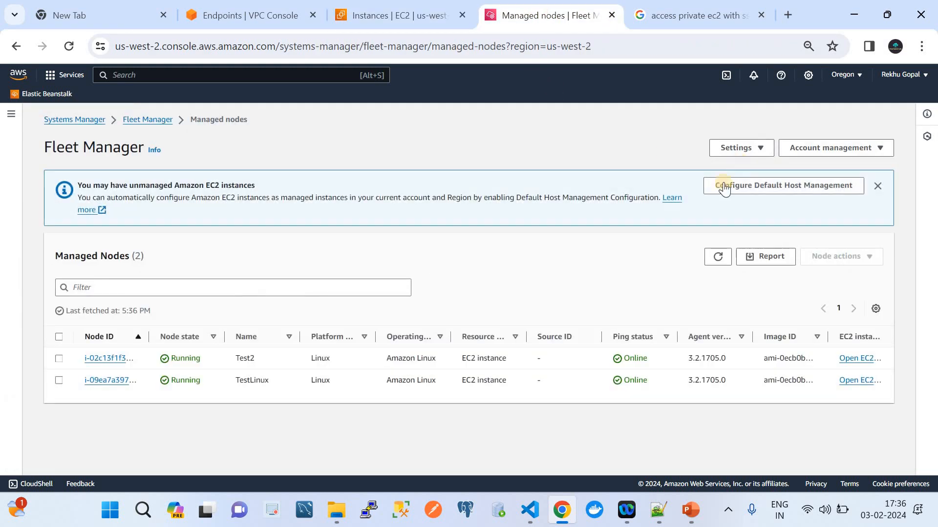
pyautogui.click(719, 259)
pyautogui.click(719, 258)
# Return to EC2, enlarge the instance table above demolab's details, dismiss the notification, and refresh the list
pyautogui.click(380, 19)
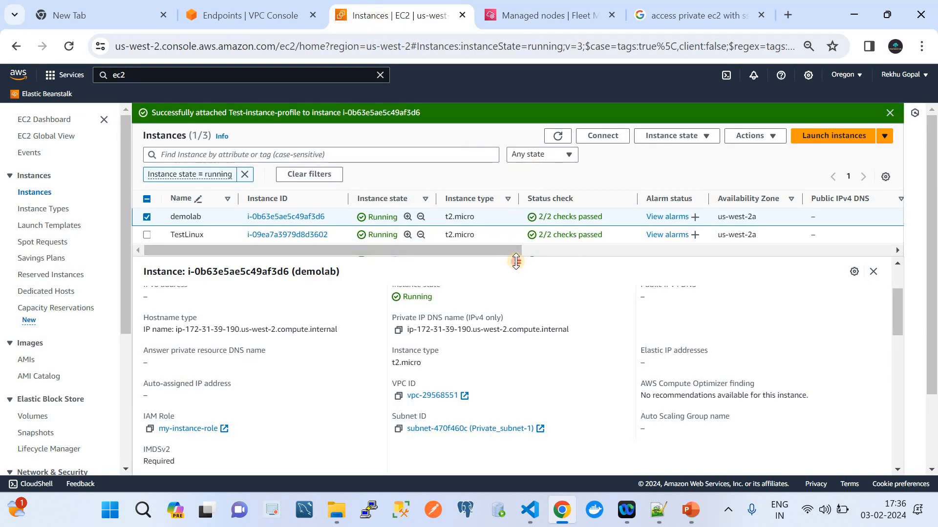
pyautogui.moveTo(516, 262); pyautogui.dragTo(518, 291)
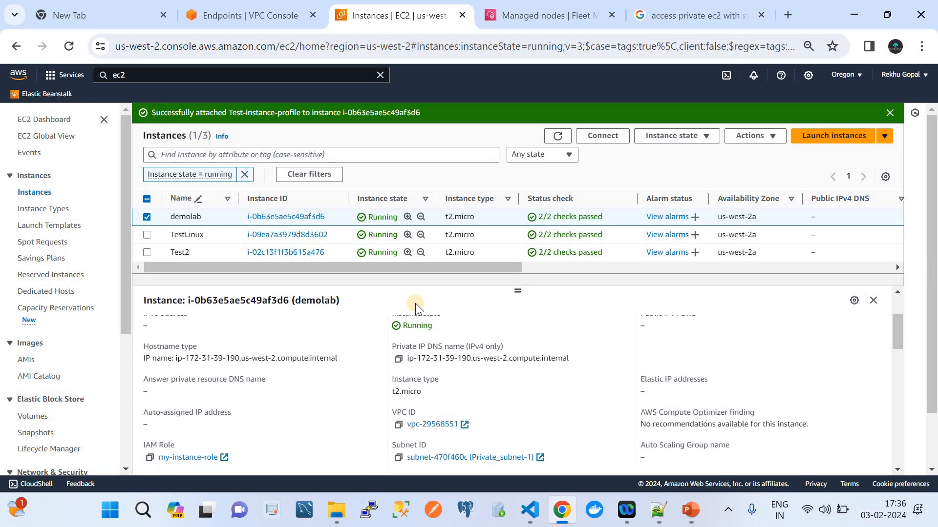
pyautogui.scroll(-1, 272, 384)
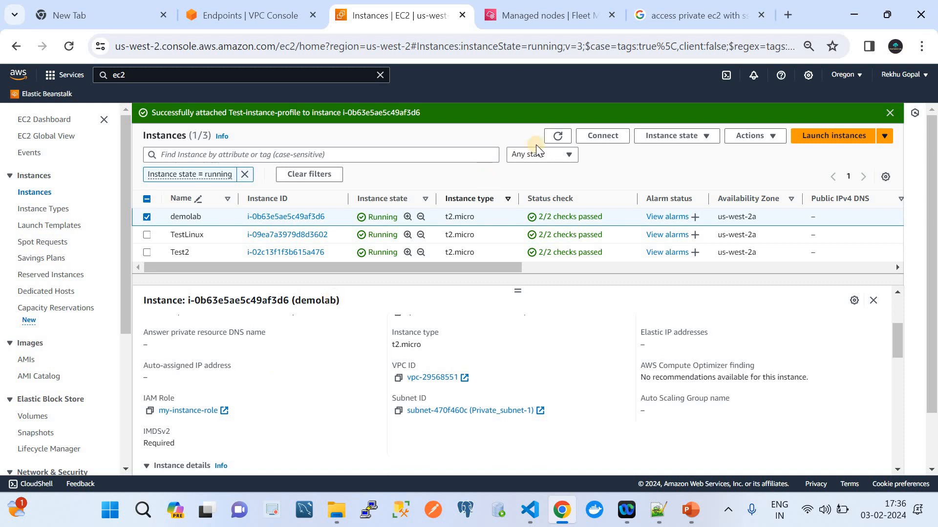
pyautogui.click(882, 113)
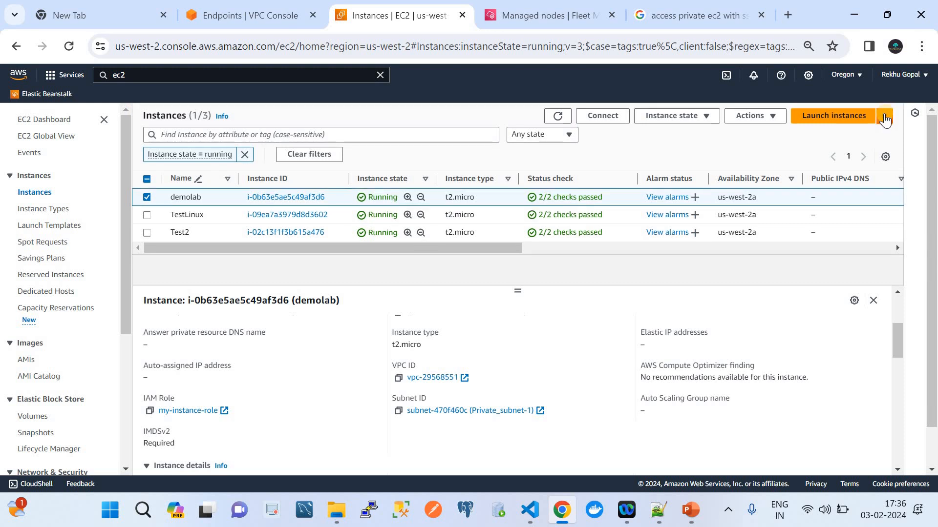
pyautogui.click(559, 117)
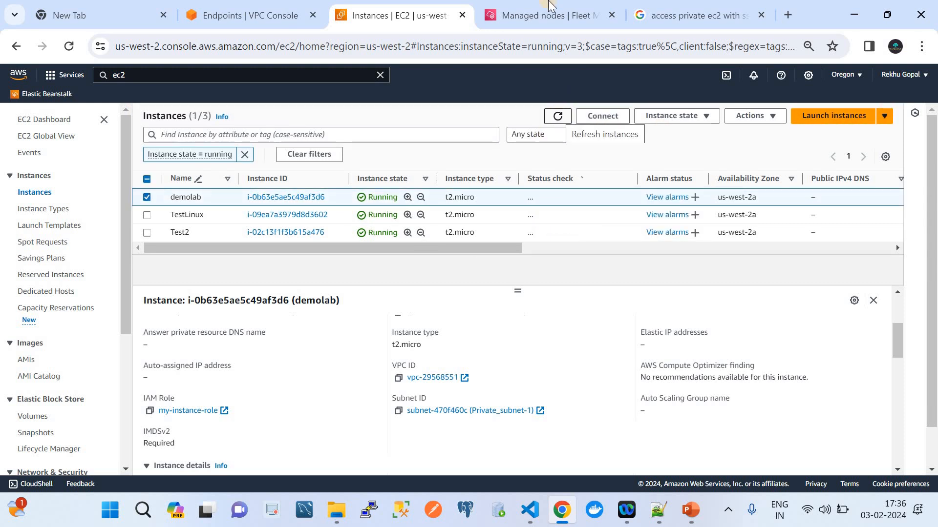
# Refresh Fleet Manager's managed nodes again to look for demolab and return to the EC2 instances
pyautogui.click(547, 16)
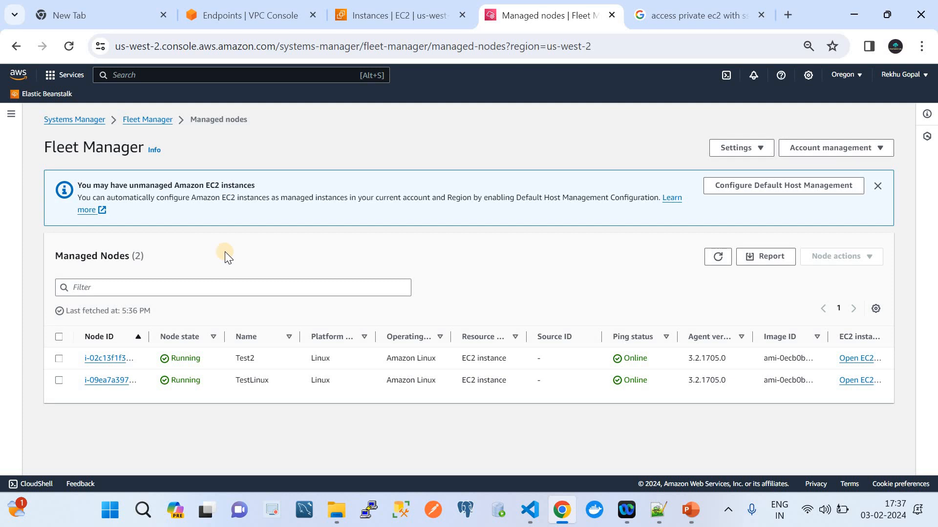
pyautogui.click(709, 252)
pyautogui.click(386, 13)
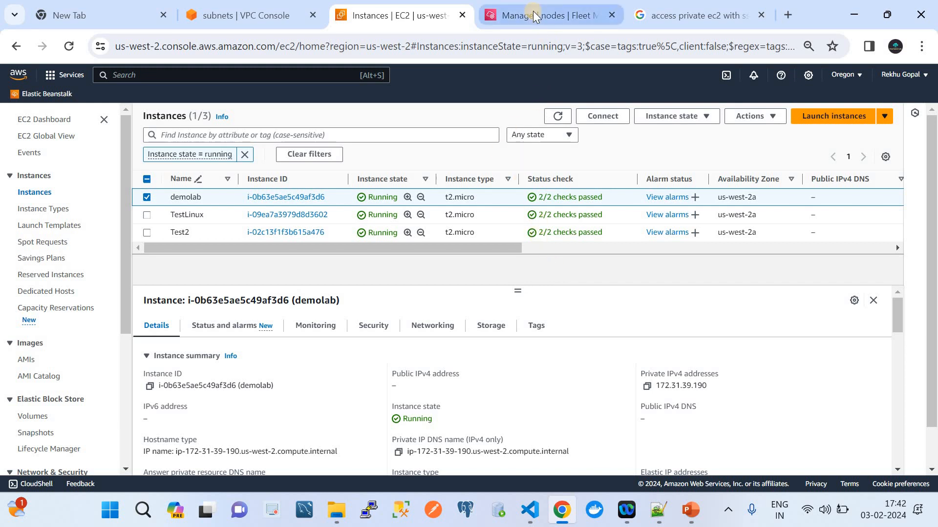
# Switch to Fleet Manager, open the Systems Manager home page, and reopen Fleet Manager's managed nodes from its Node Management section
pyautogui.moveTo(533, 11)
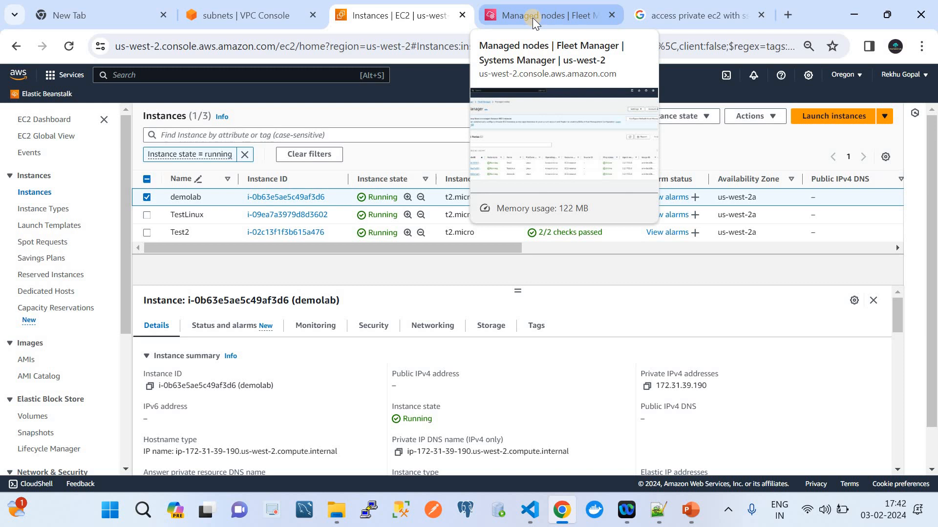
pyautogui.click(532, 17)
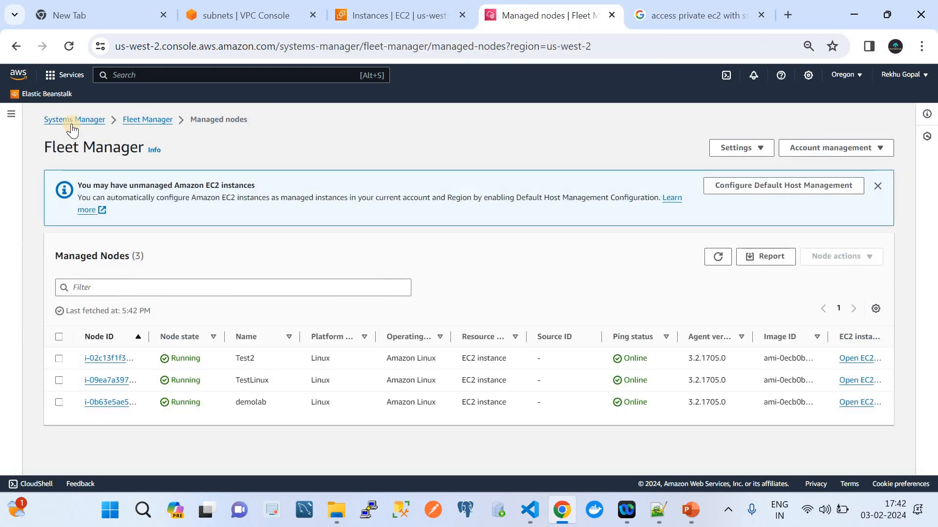
pyautogui.click(71, 124)
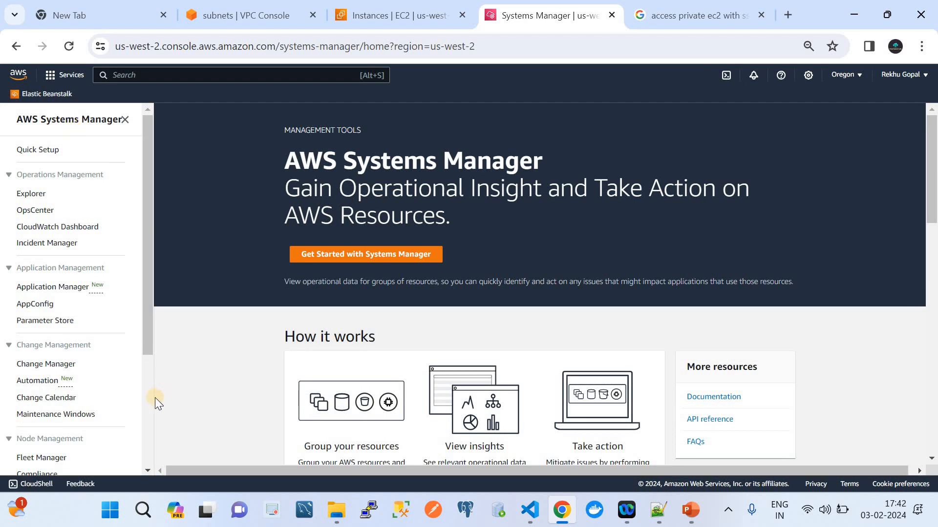
pyautogui.scroll(-4, 149, 404)
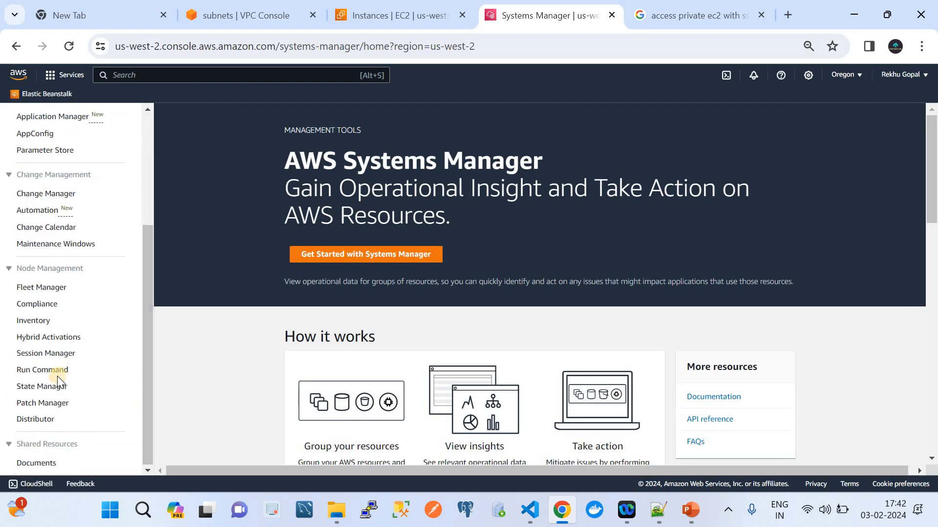
pyautogui.click(34, 289)
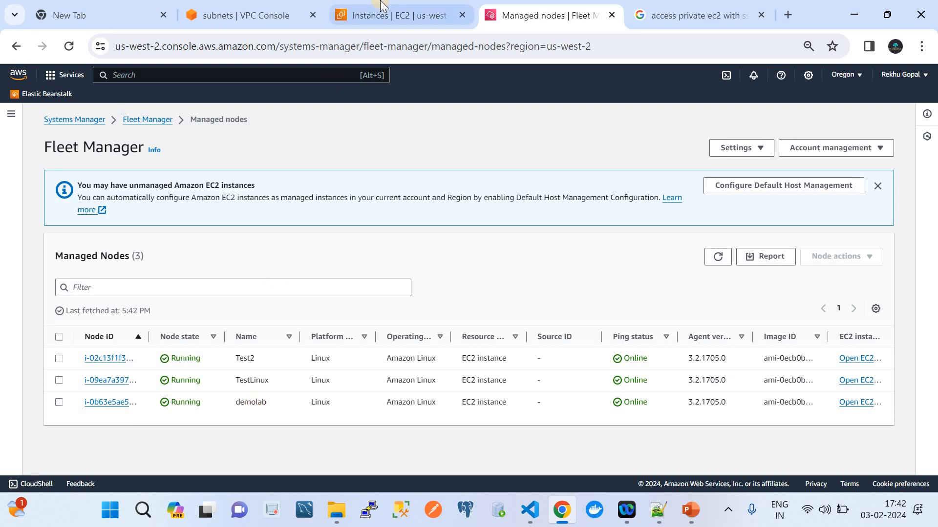
# Connect to the demolab instance from EC2 through Session Manager and run hostname in the session
pyautogui.click(395, 15)
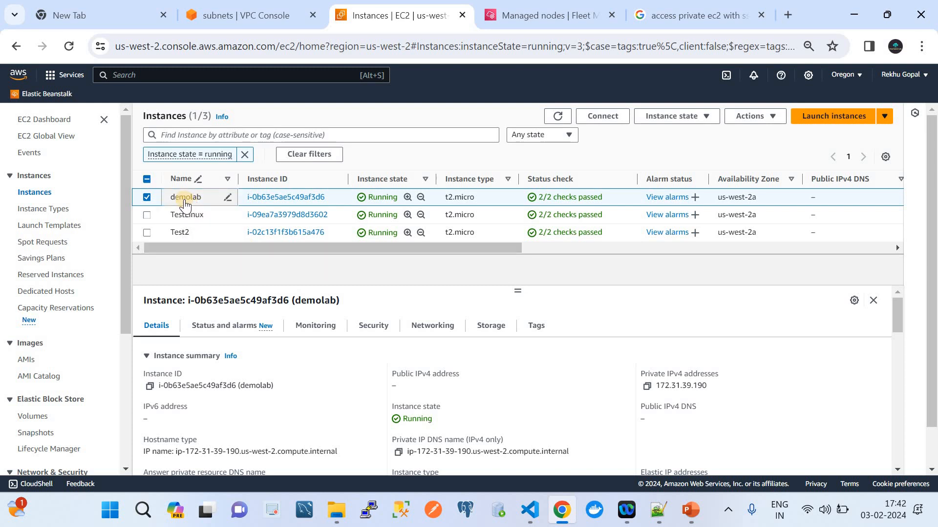
pyautogui.click(601, 116)
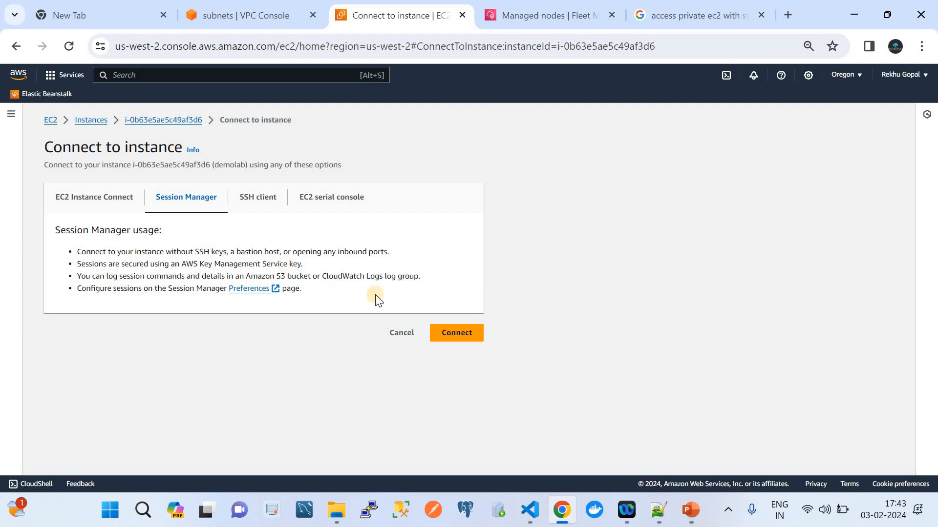
pyautogui.click(459, 335)
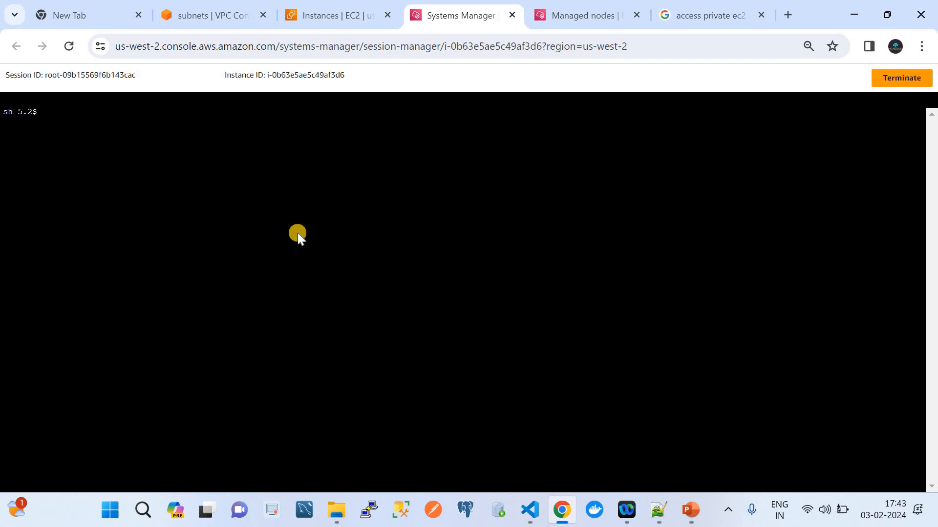
pyautogui.click(298, 233)
pyautogui.write('hostname')
pyautogui.press('Return')
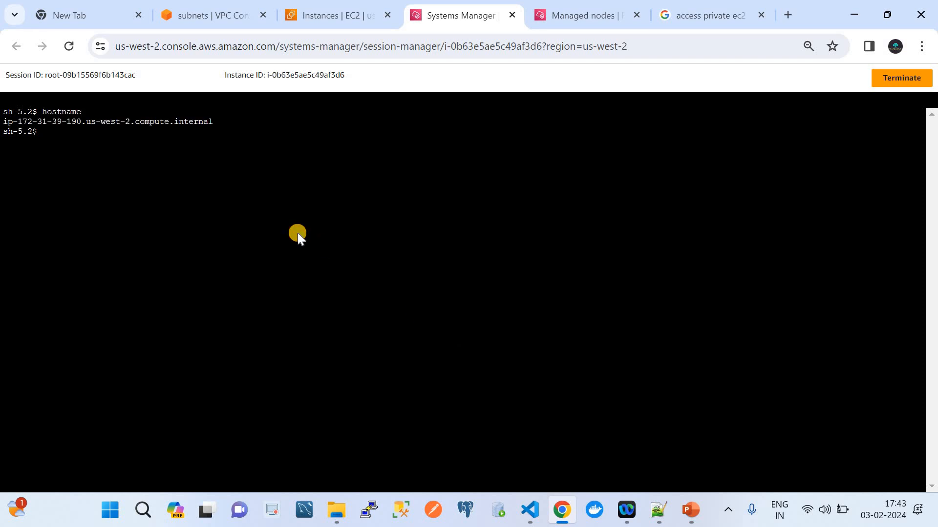
# Review the SSM private EC2 architecture slide in PowerPoint, return to Chrome, and close the demolab session tab
pyautogui.click(686, 506)
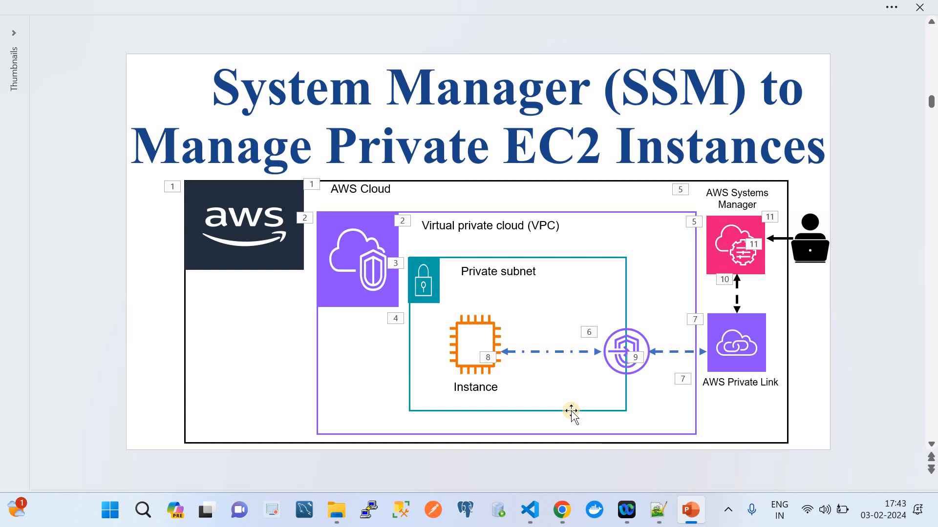
pyautogui.click(562, 512)
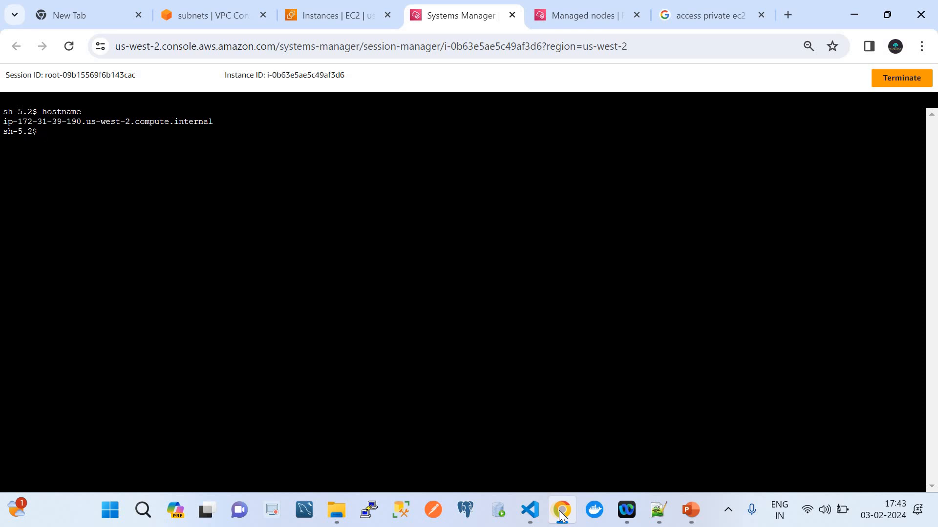
pyautogui.click(512, 15)
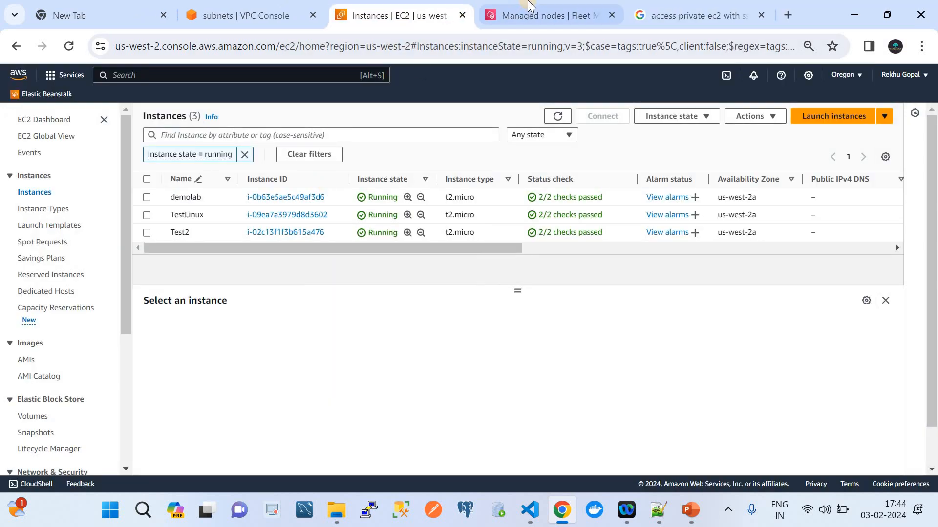
# Start a terminal session on the demolab node from Fleet Manager's managed nodes
pyautogui.click(547, 15)
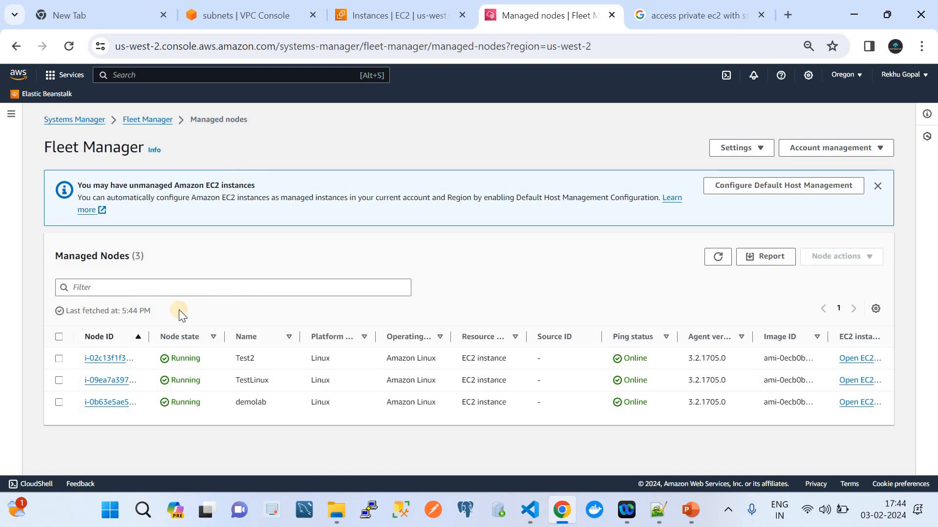
pyautogui.click(58, 402)
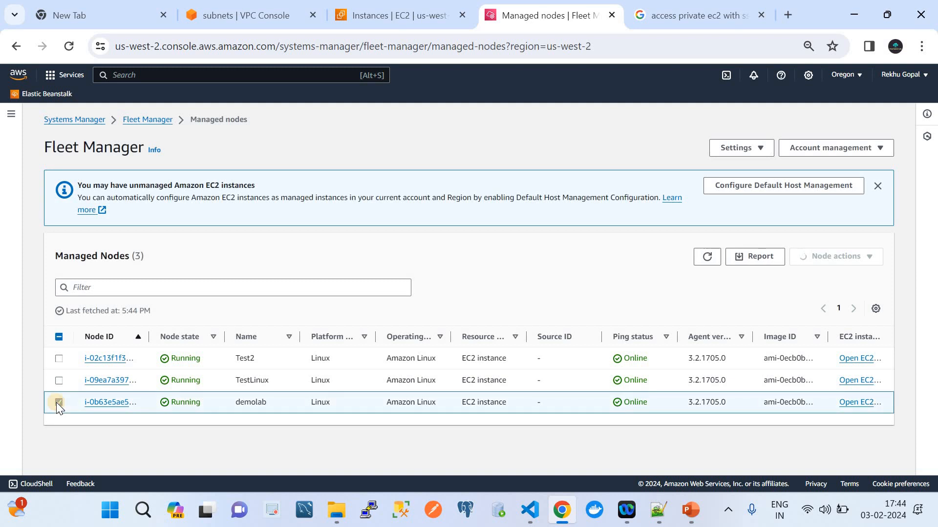
pyautogui.click(831, 258)
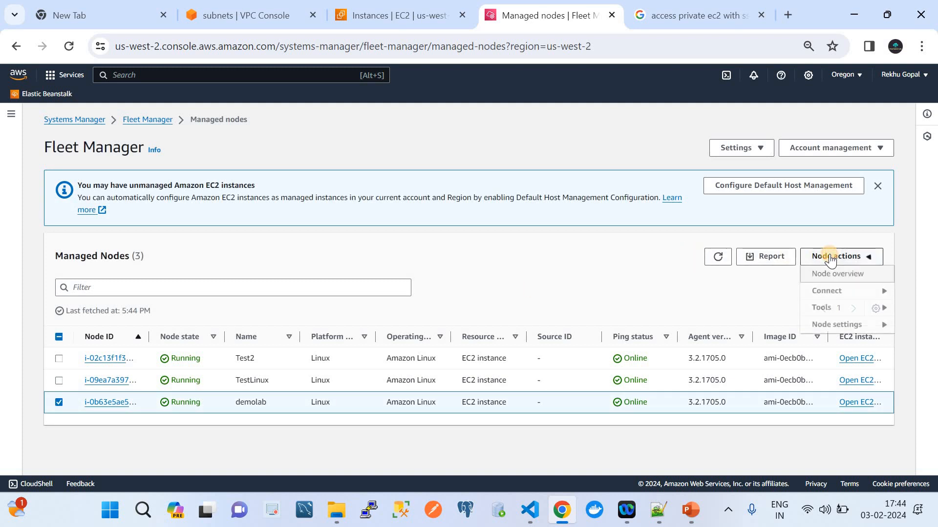
pyautogui.click(840, 293)
pyautogui.click(721, 291)
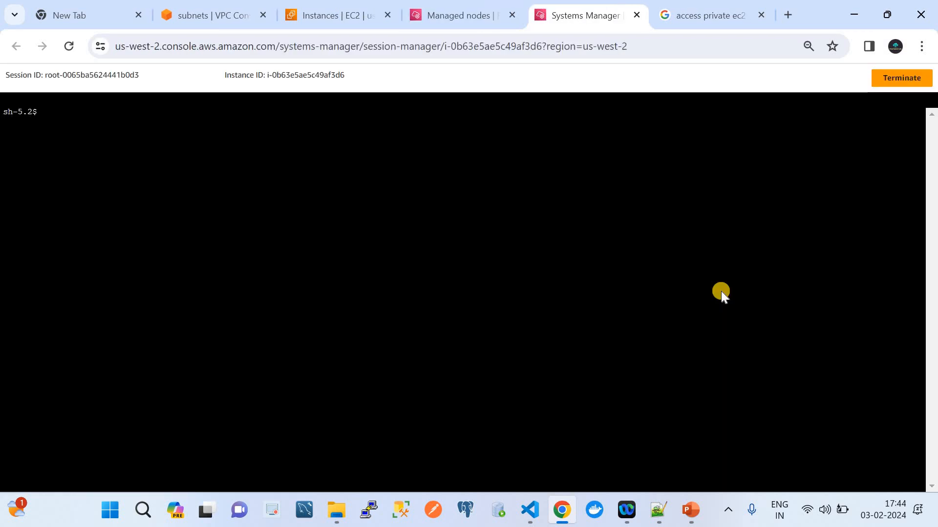
# Run date and ls -l in the demolab session, and close the session tab
pyautogui.click(297, 244)
pyautogui.write('date')
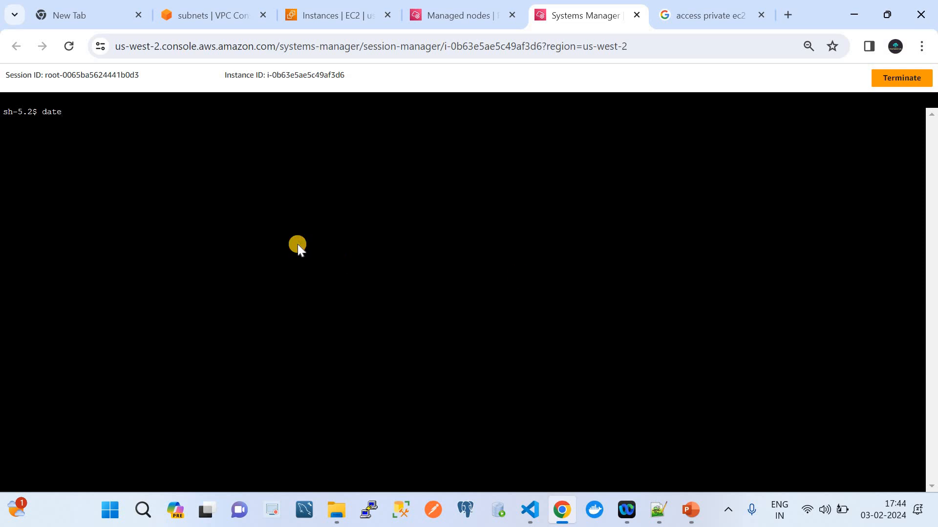
pyautogui.press('Return')
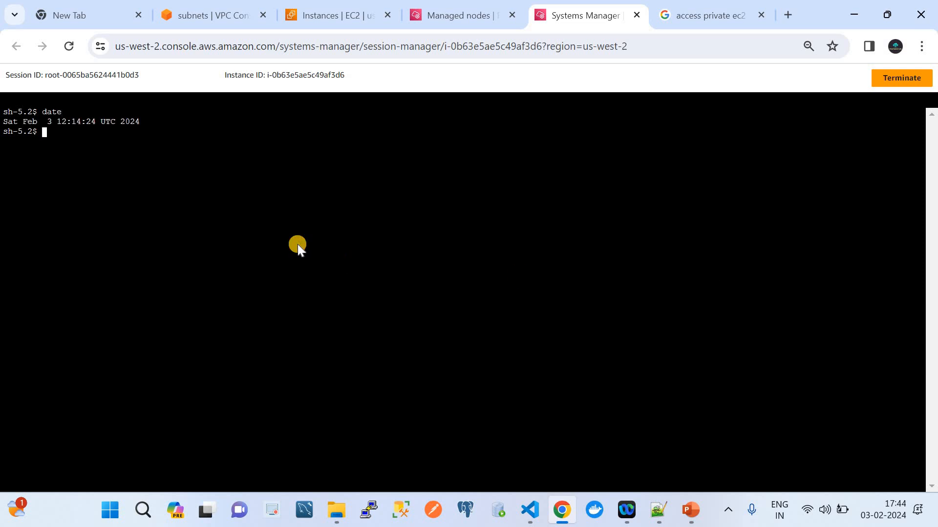
pyautogui.write('ls -l')
pyautogui.press('Return')
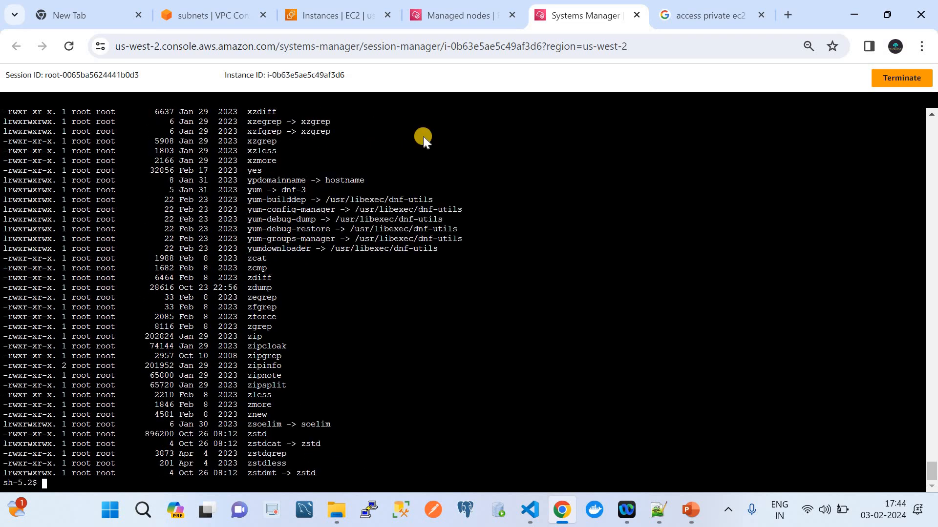
pyautogui.click(636, 15)
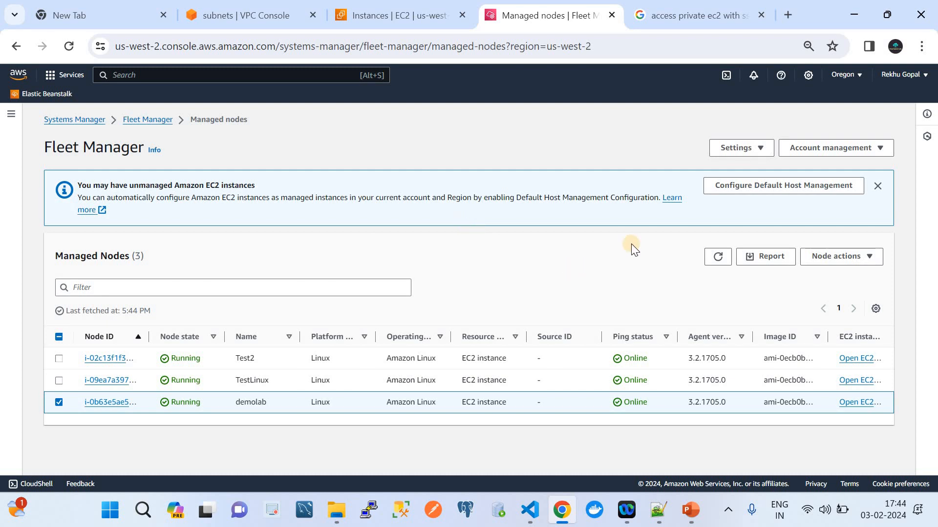
# Open the Execute run command tool for the selected demolab node in Fleet Manager
pyautogui.click(854, 256)
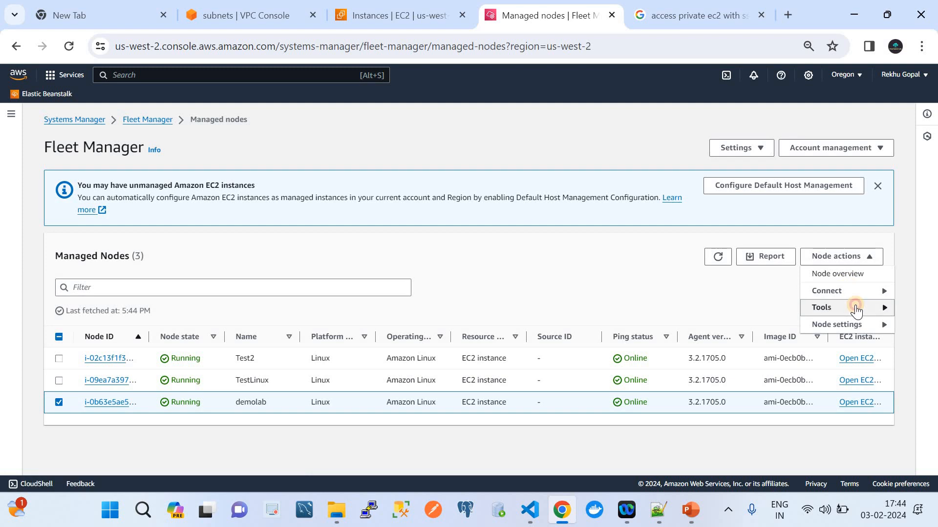
pyautogui.moveTo(856, 308)
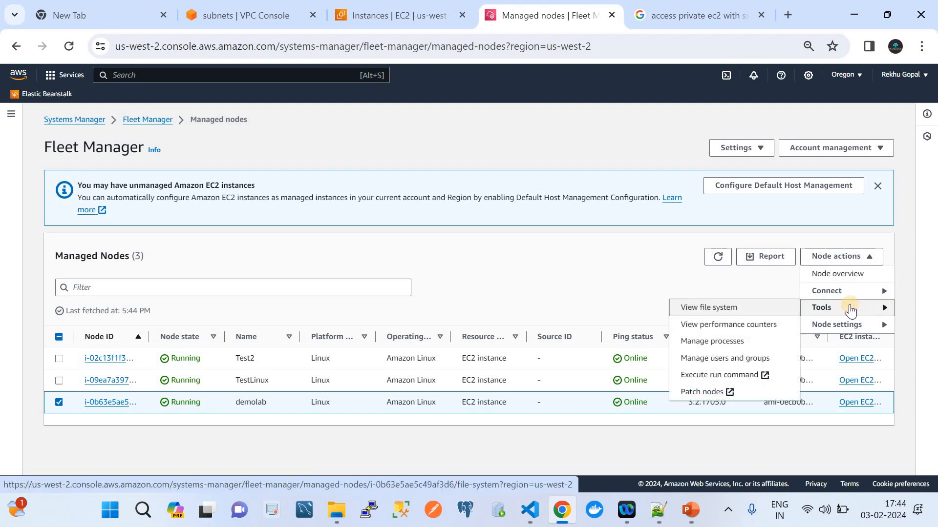
pyautogui.click(522, 257)
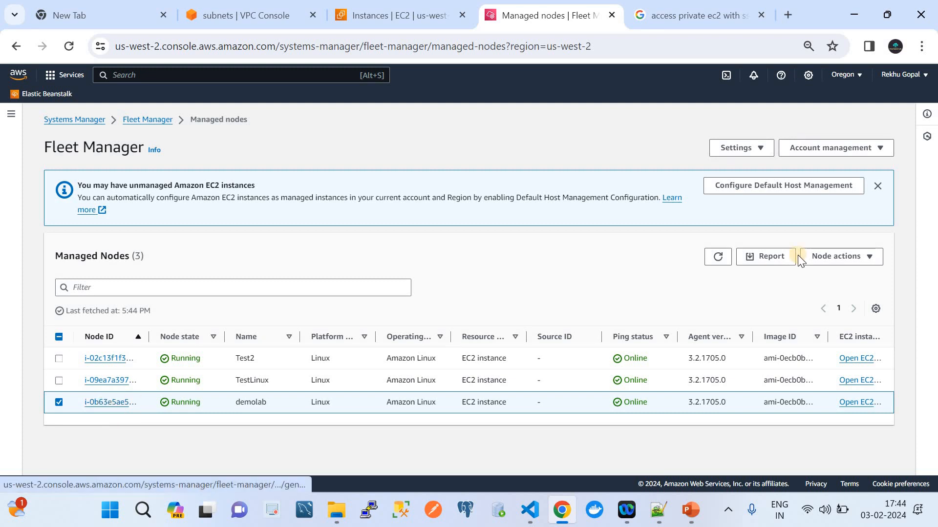
pyautogui.click(823, 259)
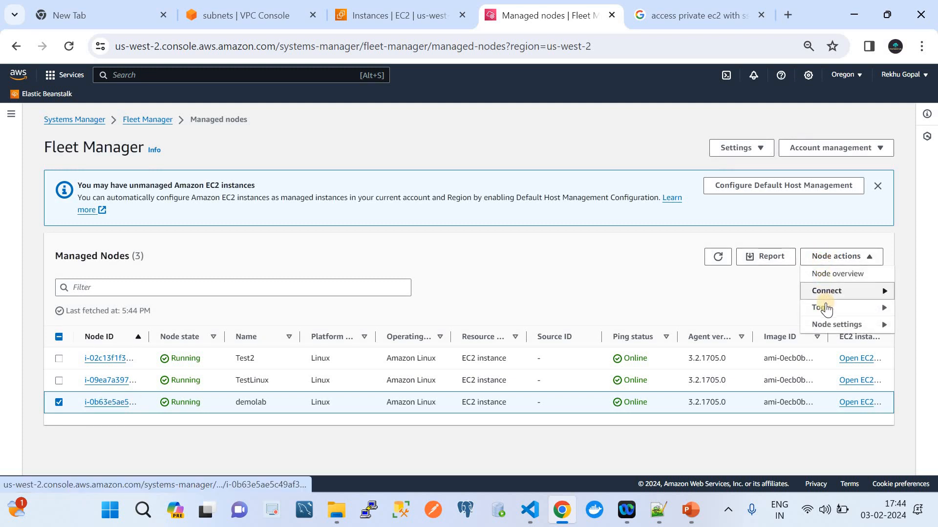
pyautogui.moveTo(820, 308)
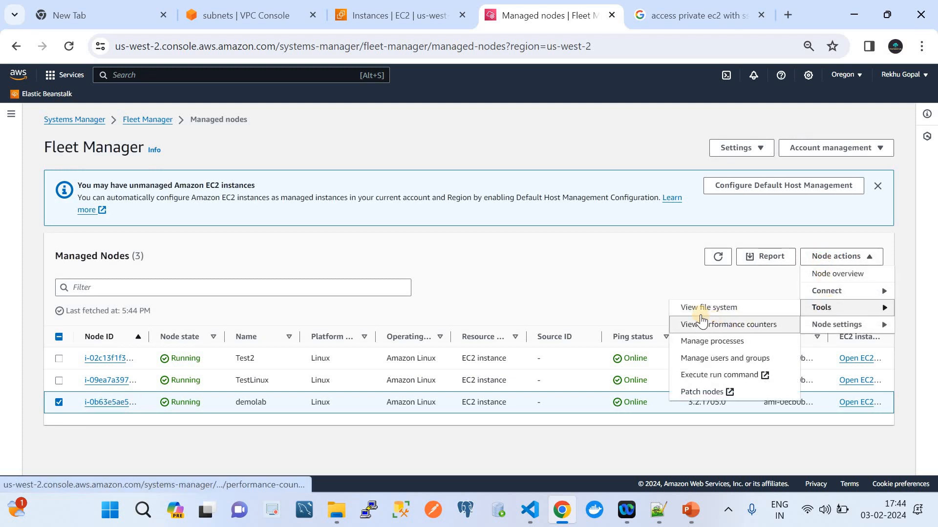
pyautogui.click(695, 377)
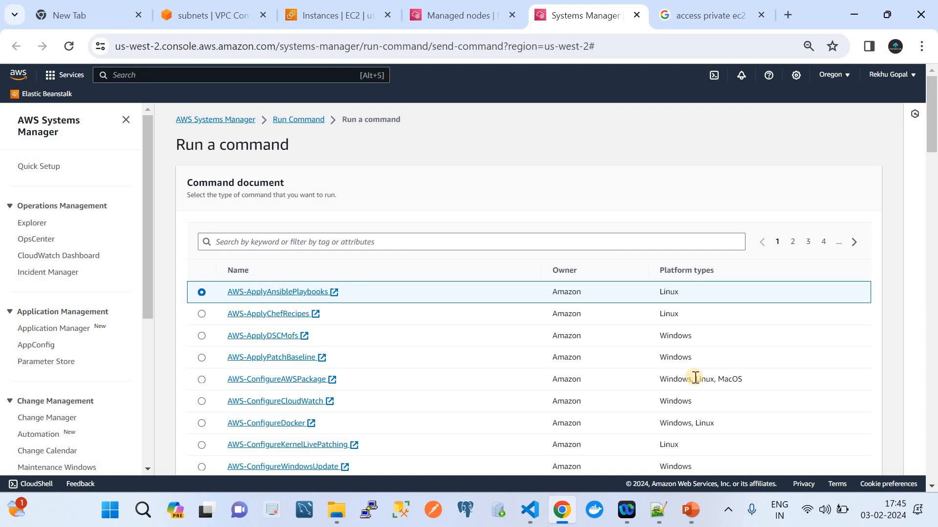
# Filter the command documents by Shell and select AWS-RunShellScript
pyautogui.click(422, 244)
pyautogui.write('Shell')
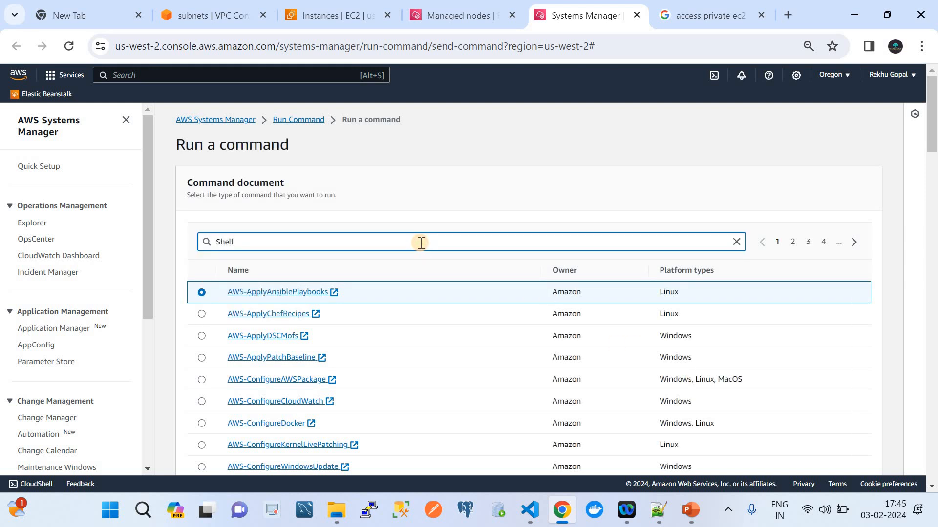
pyautogui.press('Return')
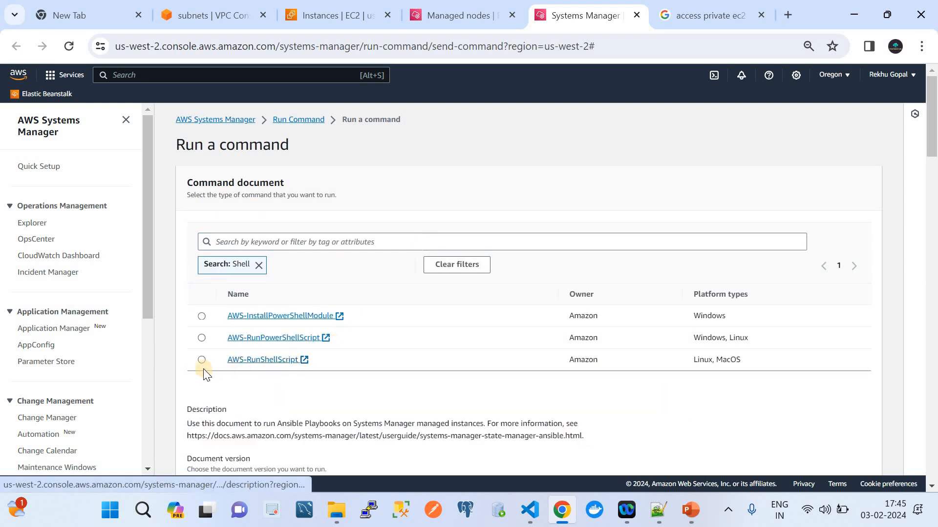
pyautogui.click(202, 361)
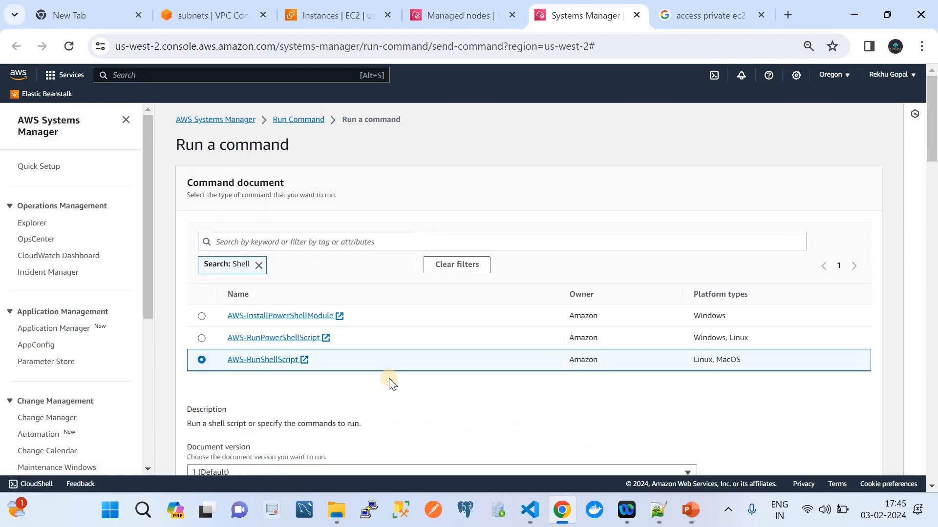
# Enter ls -l as the shell command and review the target selection with manually chosen instances
pyautogui.scroll(-2, 366, 244)
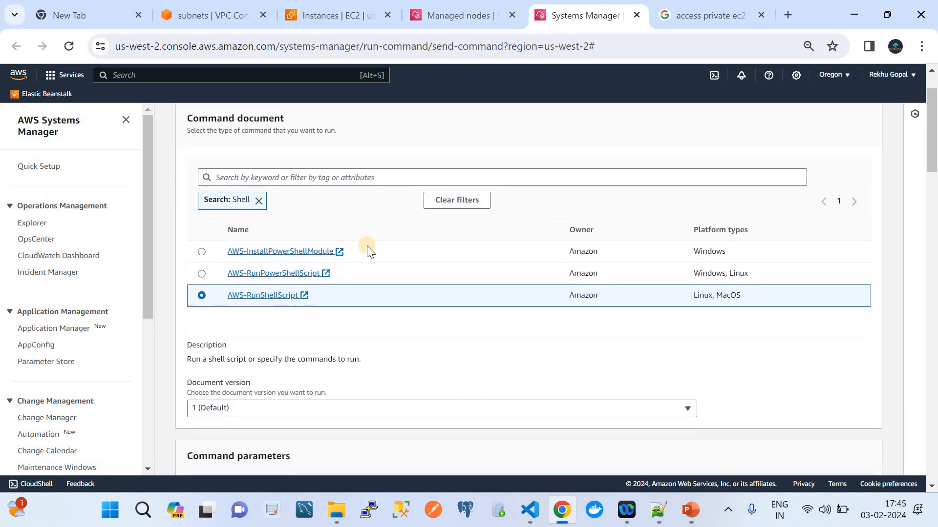
pyautogui.scroll(-3, 409, 362)
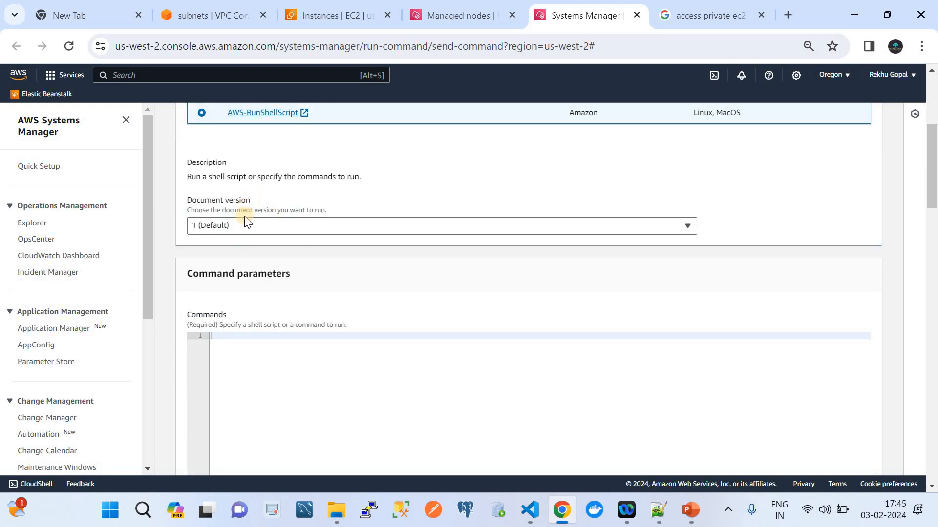
pyautogui.click(312, 351)
pyautogui.scroll(-3, 313, 352)
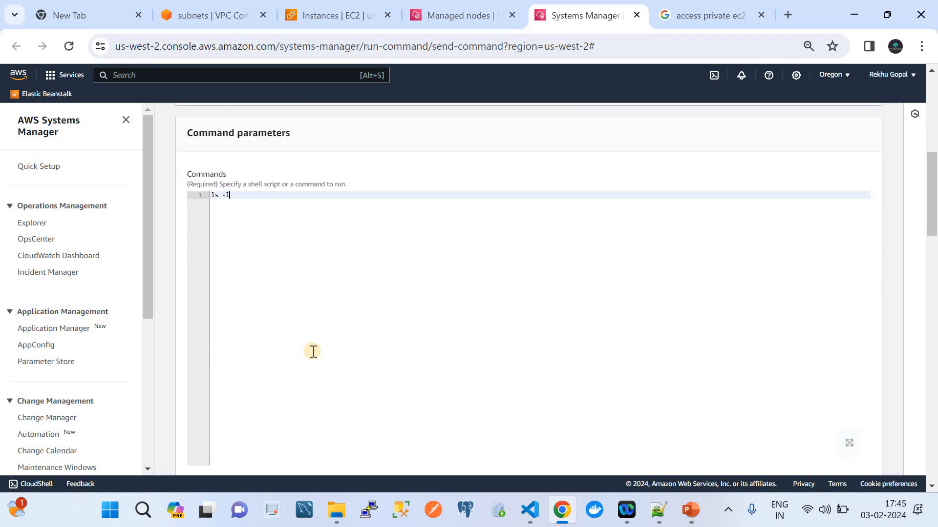
pyautogui.scroll(-5, 313, 351)
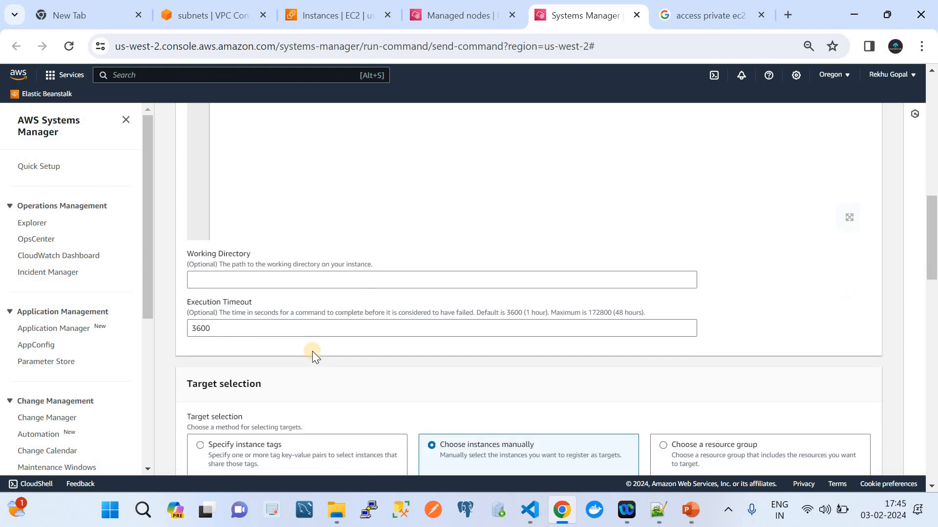
pyautogui.scroll(-2, 485, 317)
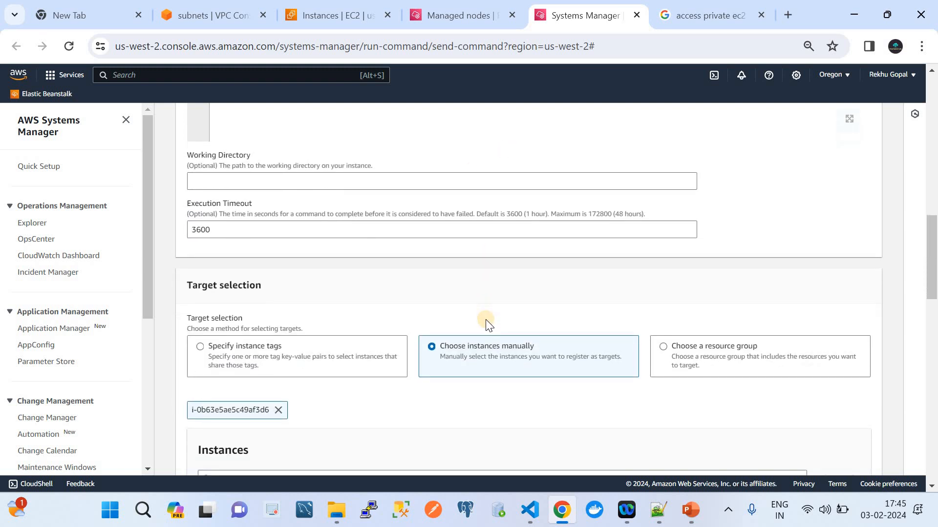
pyautogui.scroll(-2, 487, 322)
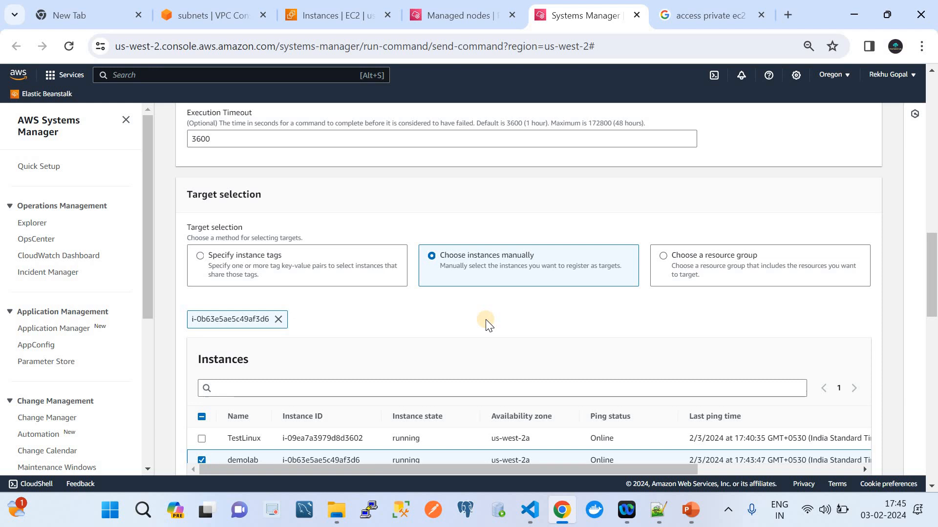
# Review the Run Command form, checking the selected document, shell command, target instance, other parameters and CloudWatch options
pyautogui.scroll(-3, 486, 322)
pyautogui.scroll(-10, 521, 405)
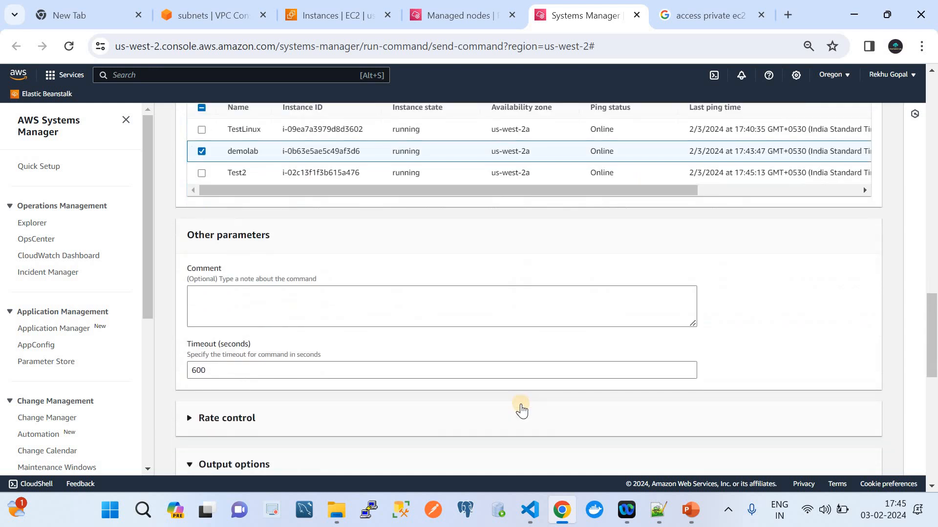
pyautogui.scroll(-5, 523, 409)
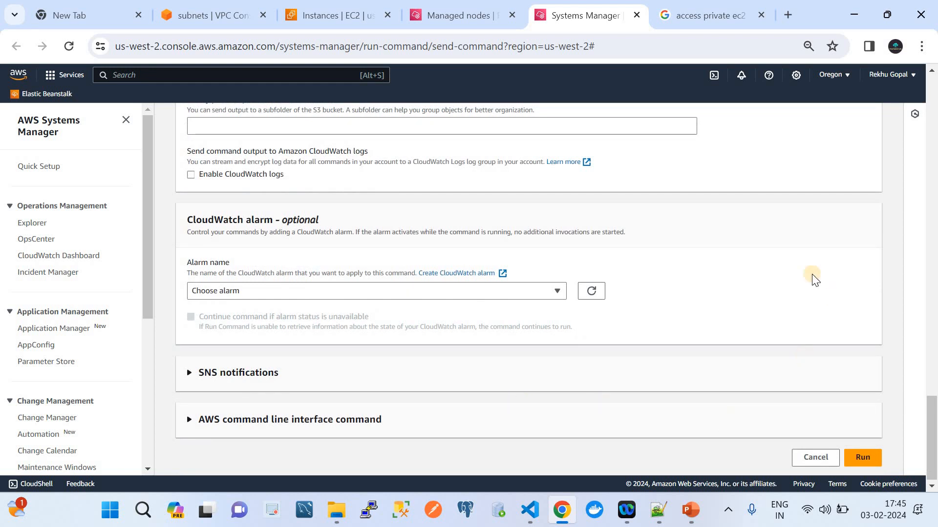
pyautogui.scroll(15, 811, 274)
pyautogui.scroll(10, 812, 276)
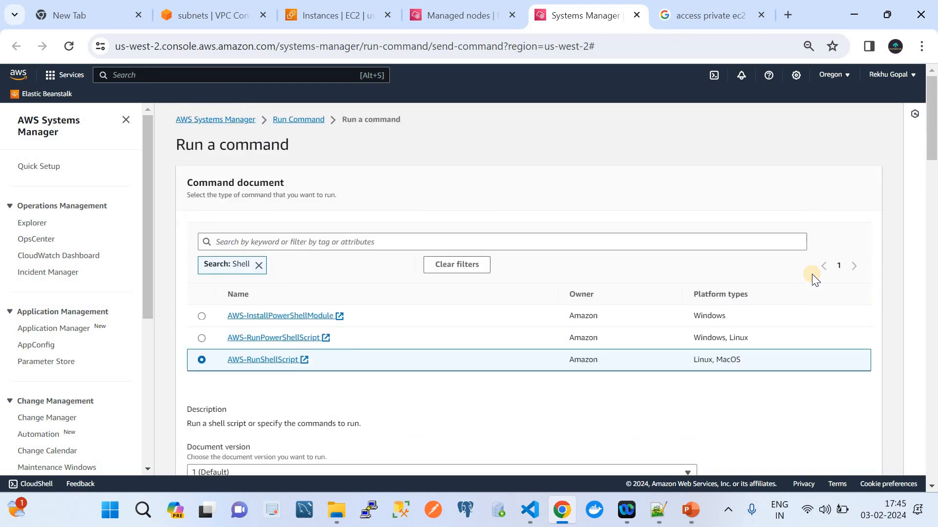
pyautogui.scroll(-3, 812, 276)
pyautogui.scroll(2, 394, 184)
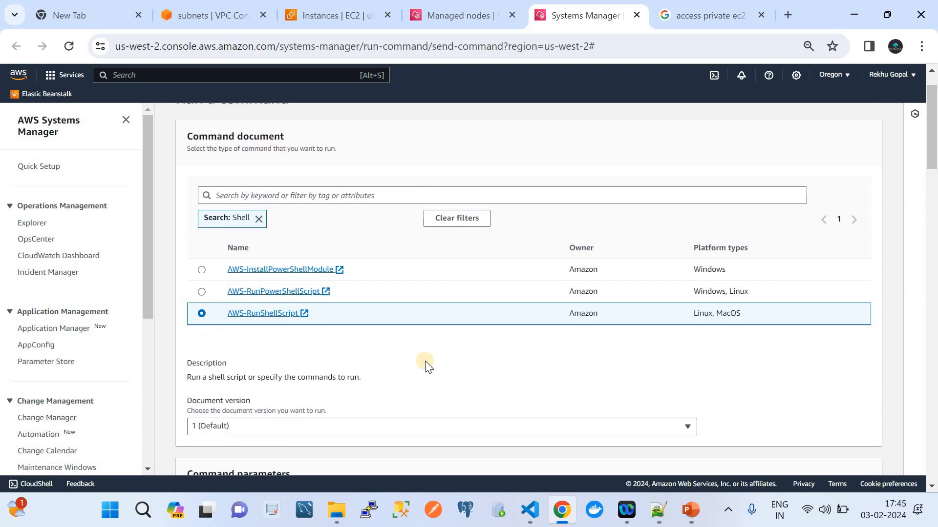
pyautogui.scroll(-6, 425, 362)
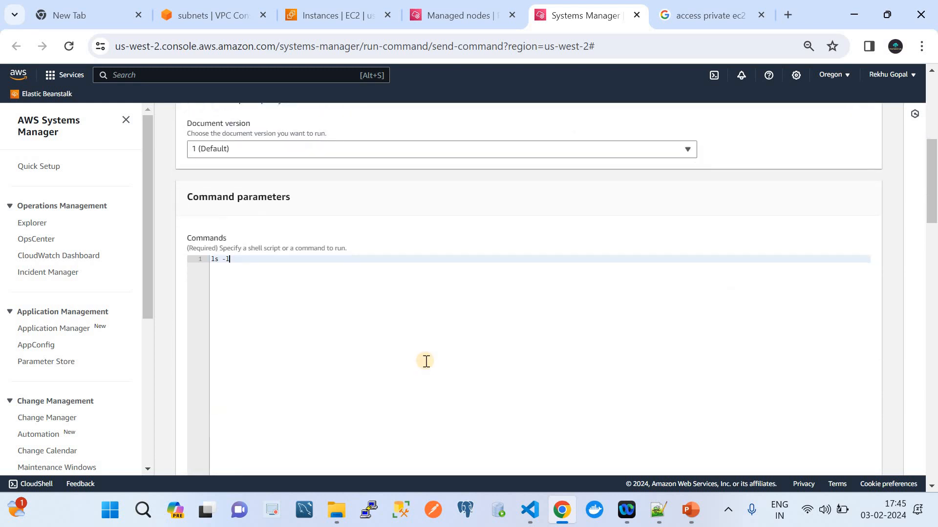
pyautogui.scroll(-5, 426, 361)
pyautogui.scroll(4, 425, 360)
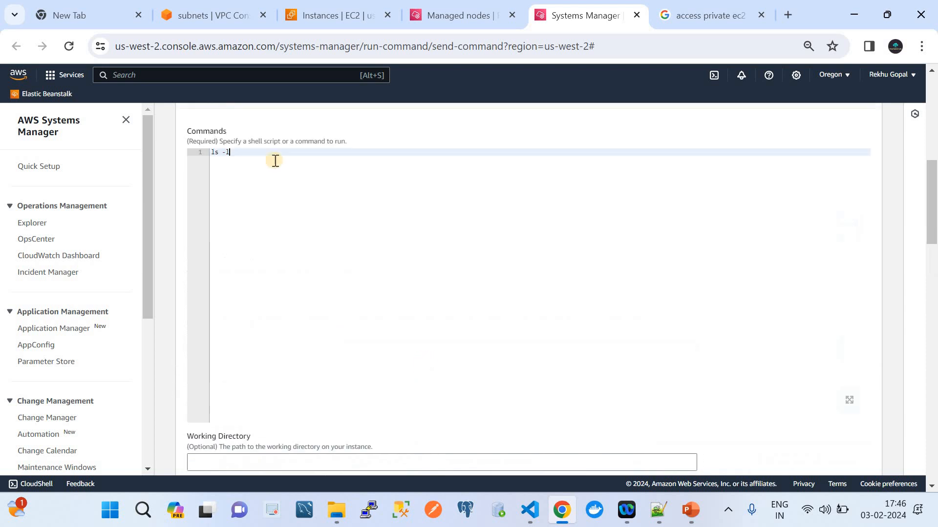
# Run the ls -l shell command on the manually selected demolab instance and refresh its command status
pyautogui.scroll(-7, 397, 252)
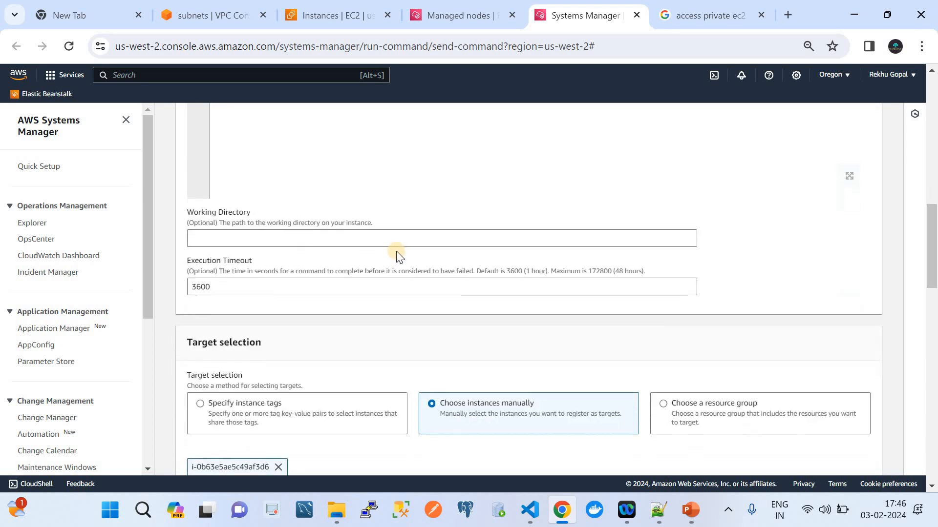
pyautogui.scroll(-1, 397, 251)
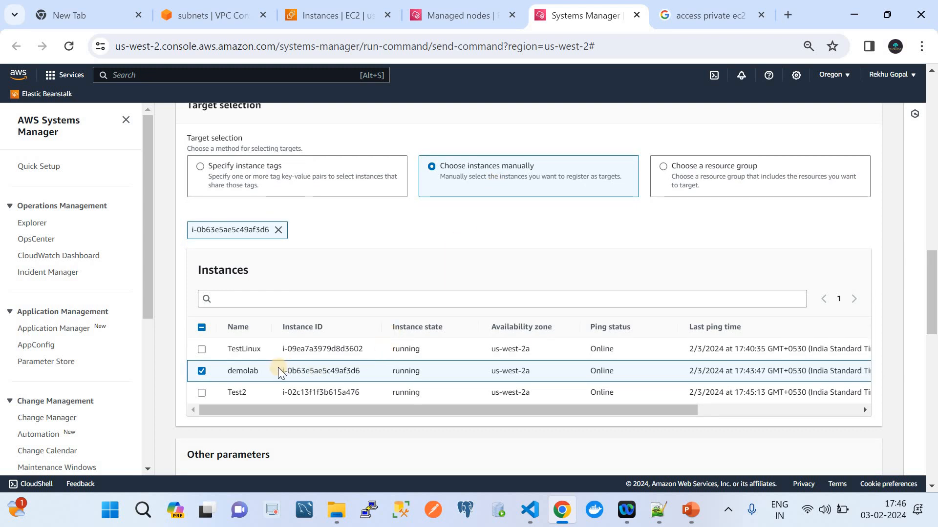
pyautogui.scroll(-2, 424, 366)
pyautogui.scroll(-4, 425, 369)
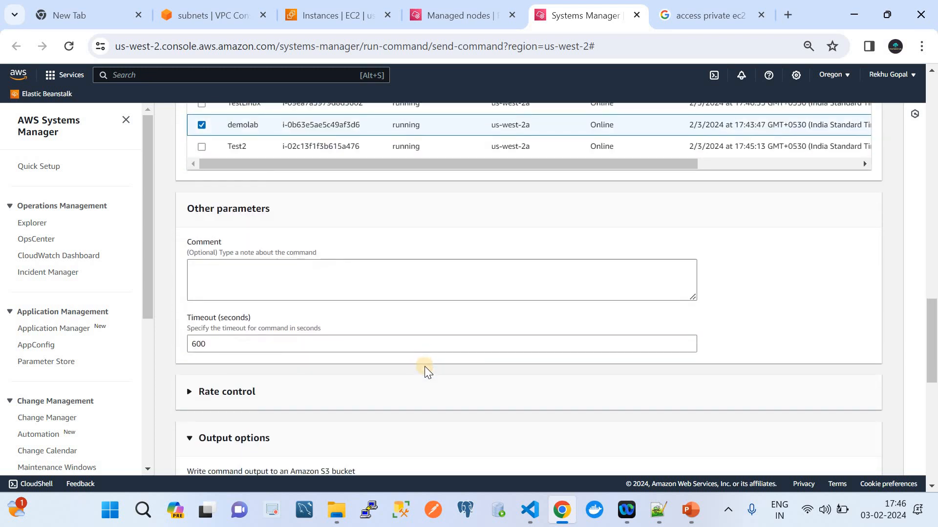
pyautogui.scroll(-7, 424, 366)
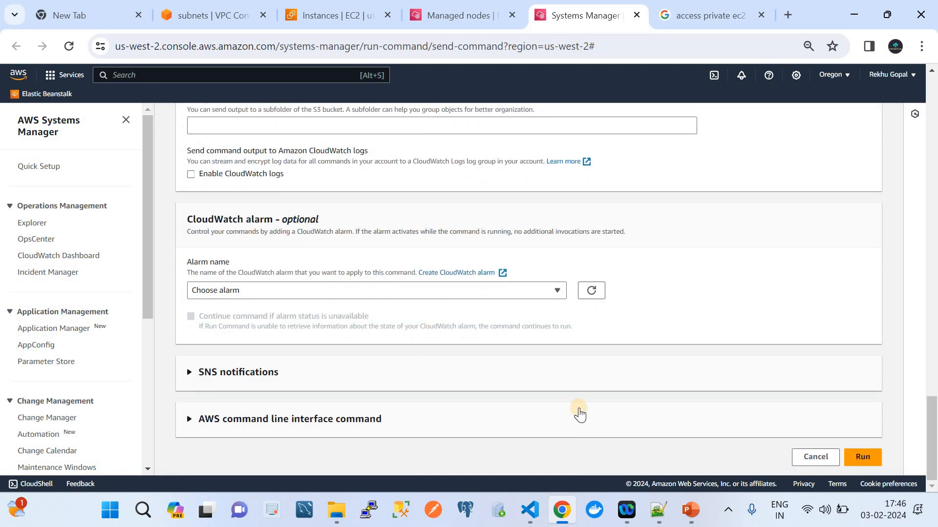
pyautogui.click(865, 458)
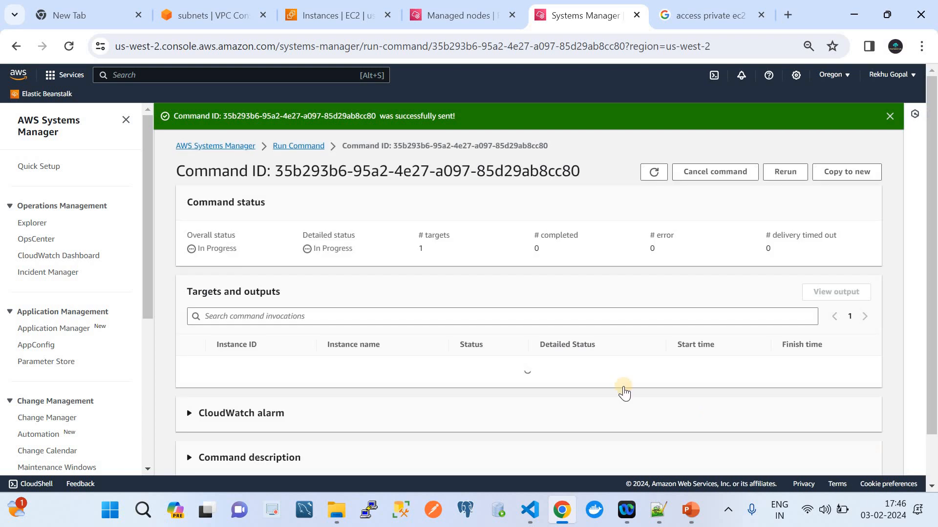
pyautogui.click(651, 178)
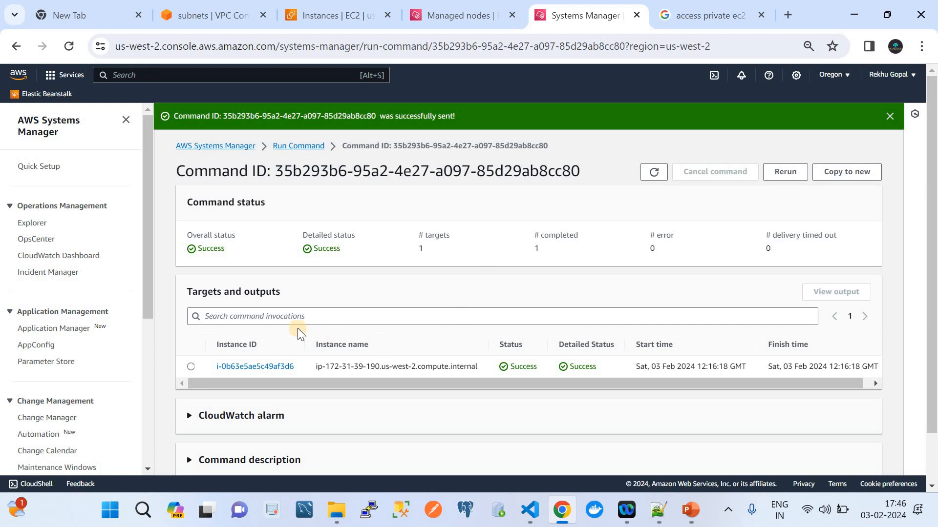
# Open the Run Command history and view the details of the most recently requested AWS-RunShellScript command
pyautogui.click(282, 146)
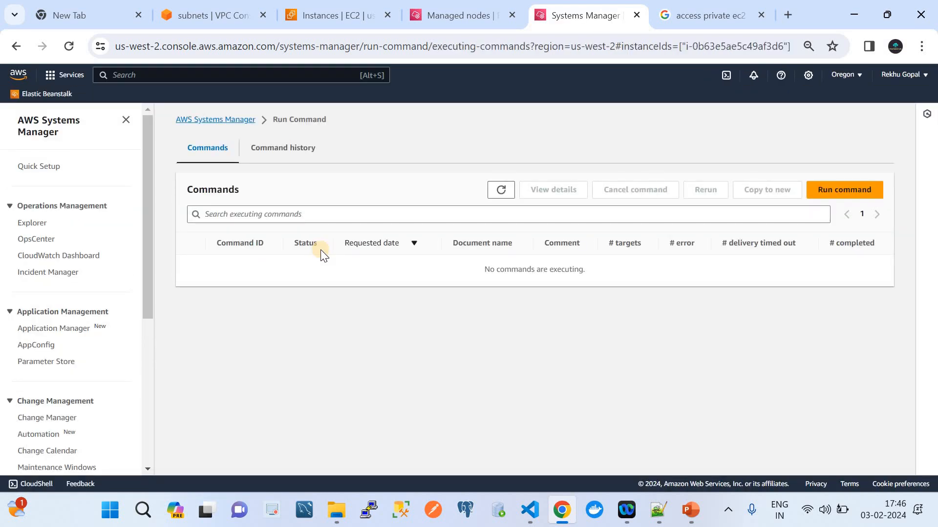
pyautogui.click(300, 152)
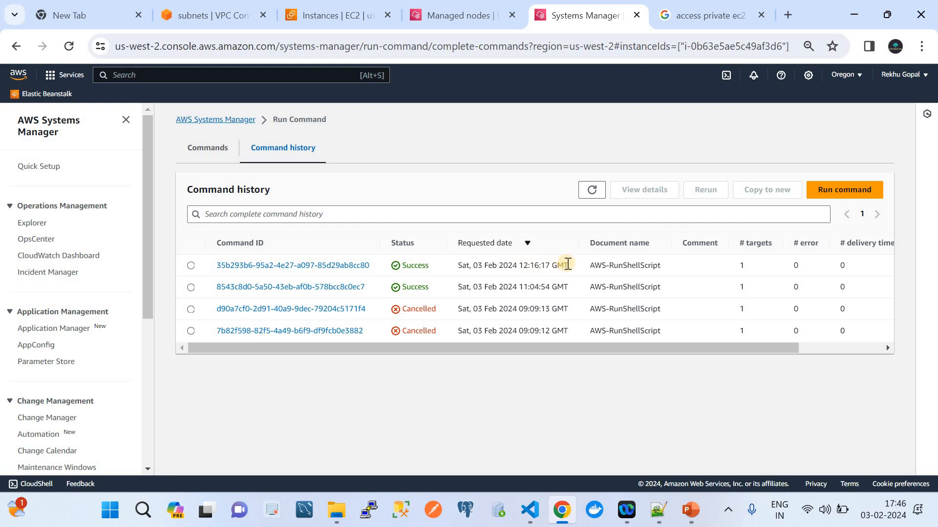
pyautogui.moveTo(568, 265); pyautogui.dragTo(445, 266)
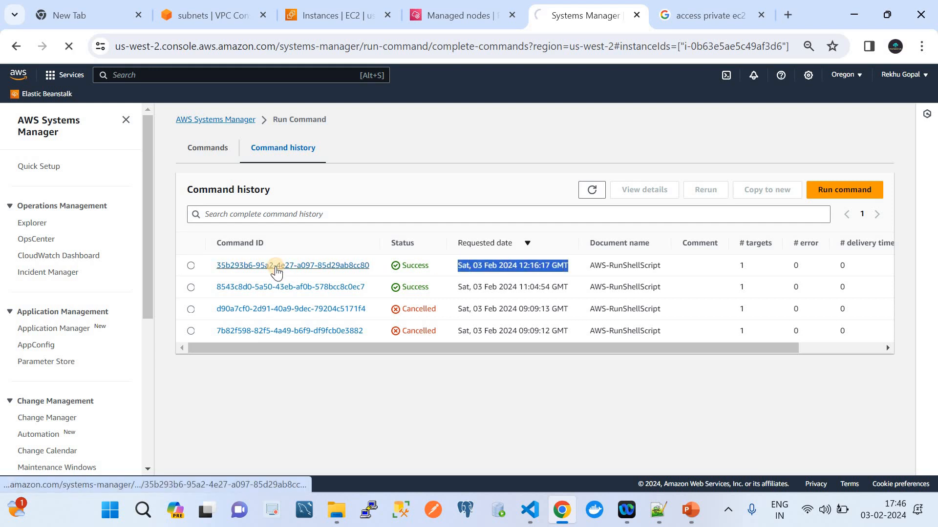
pyautogui.click(277, 269)
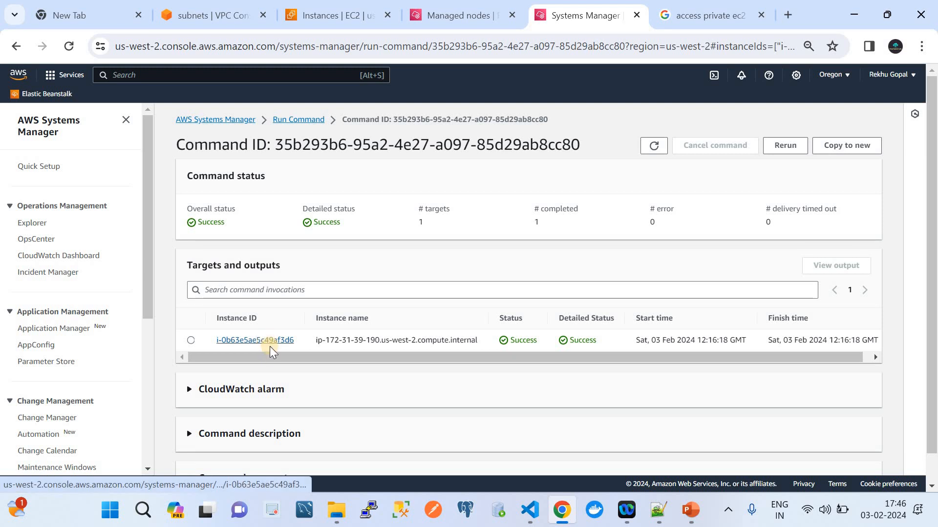
# Expand the CloudWatch alarm and Command description sections of the executed command and review them
pyautogui.click(271, 389)
pyautogui.scroll(-2, 270, 391)
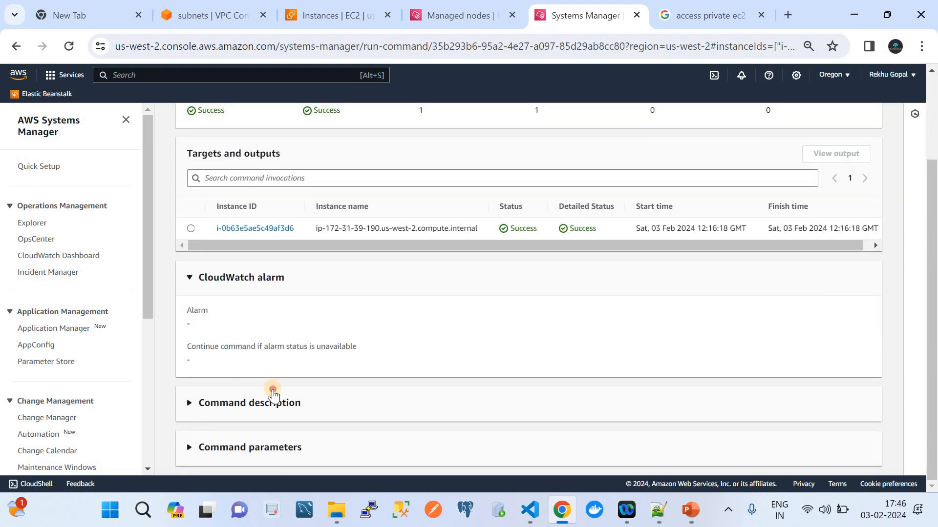
pyautogui.click(290, 404)
pyautogui.scroll(-2, 290, 404)
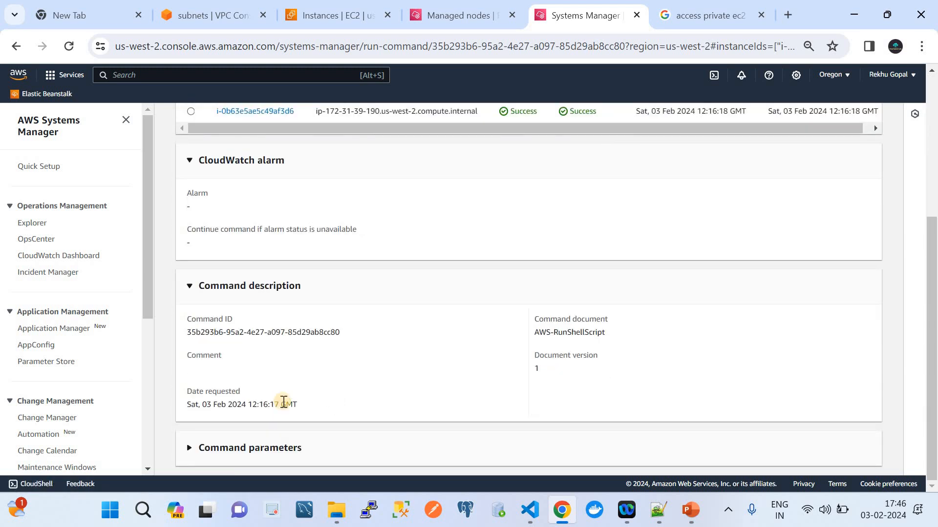
pyautogui.scroll(4, 444, 339)
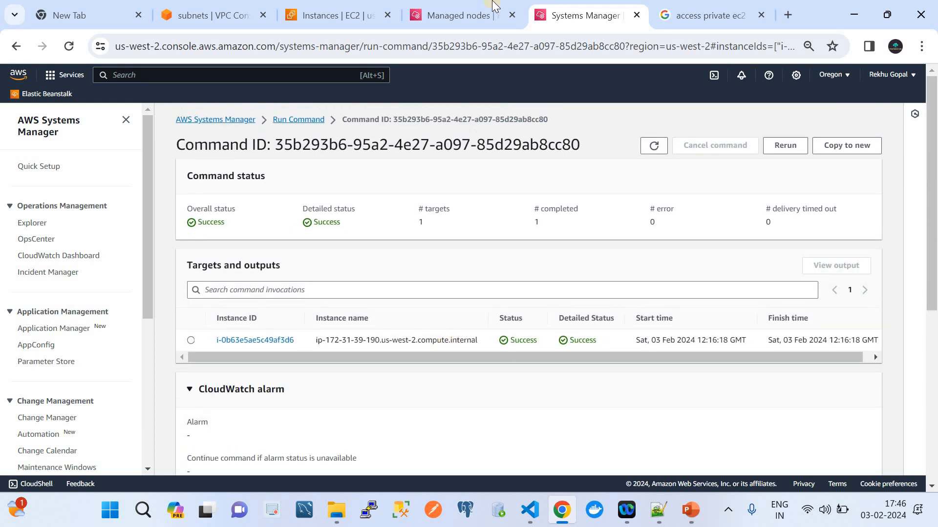
# Return to the Fleet Manager managed nodes and review the tools available for the demolab node
pyautogui.click(440, 15)
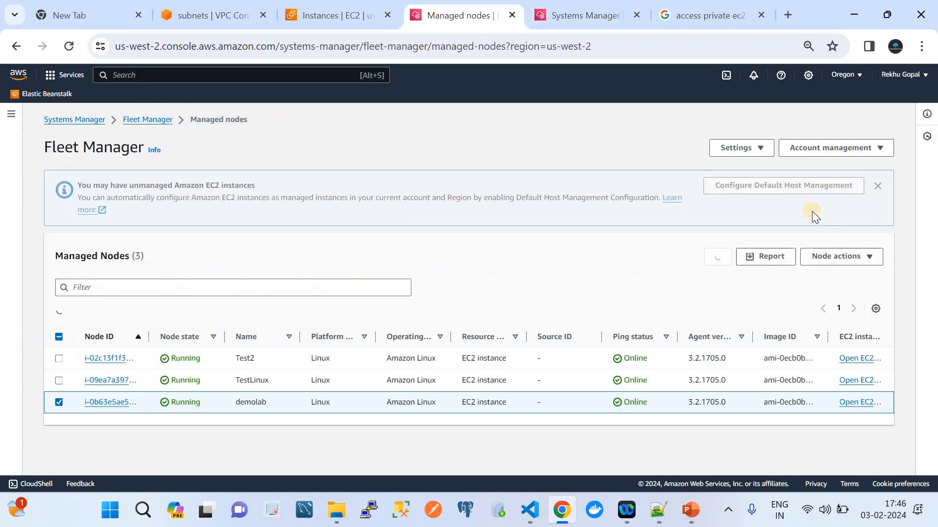
pyautogui.click(824, 258)
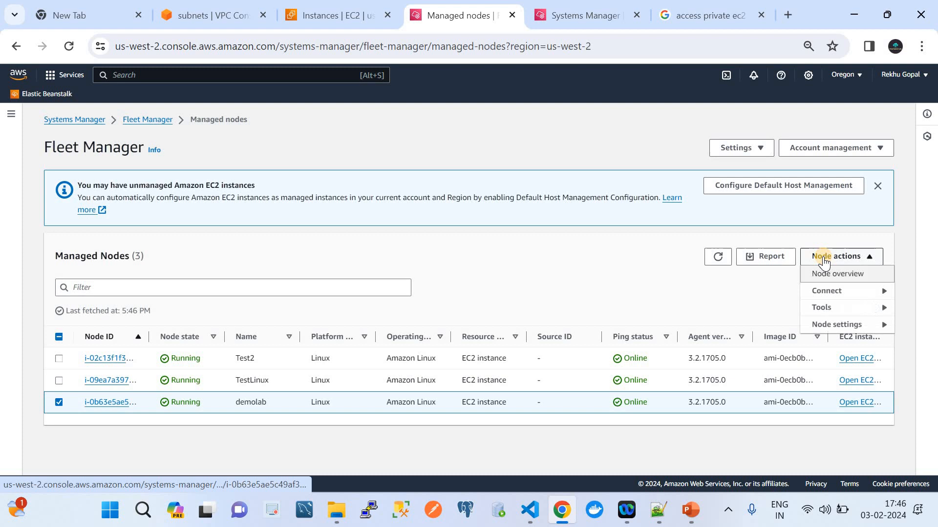
pyautogui.click(839, 311)
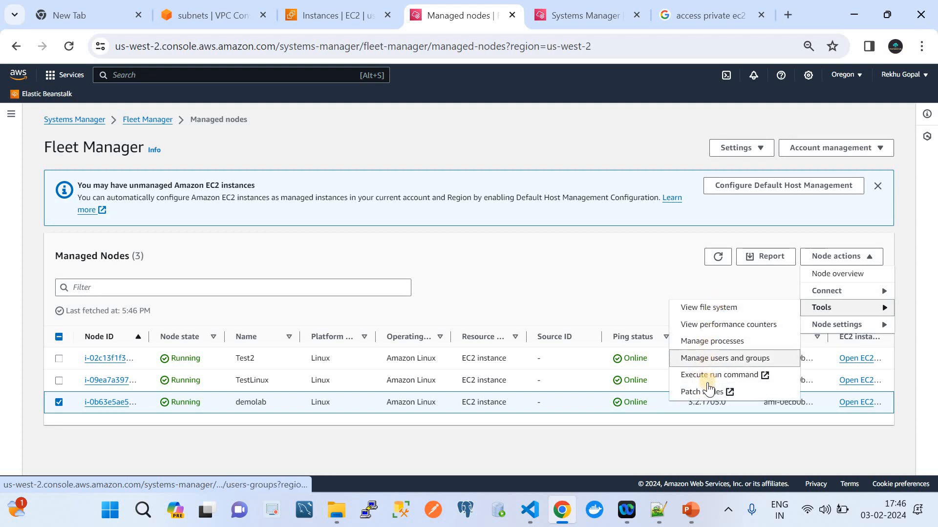
pyautogui.click(644, 283)
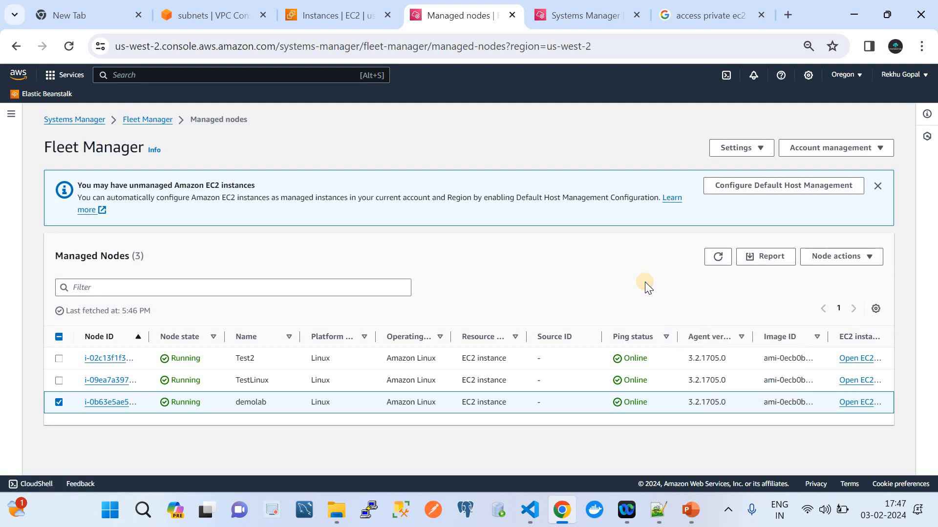
# Go back to the Run Command overview from the command details and look through the Node Management tools
pyautogui.click(581, 15)
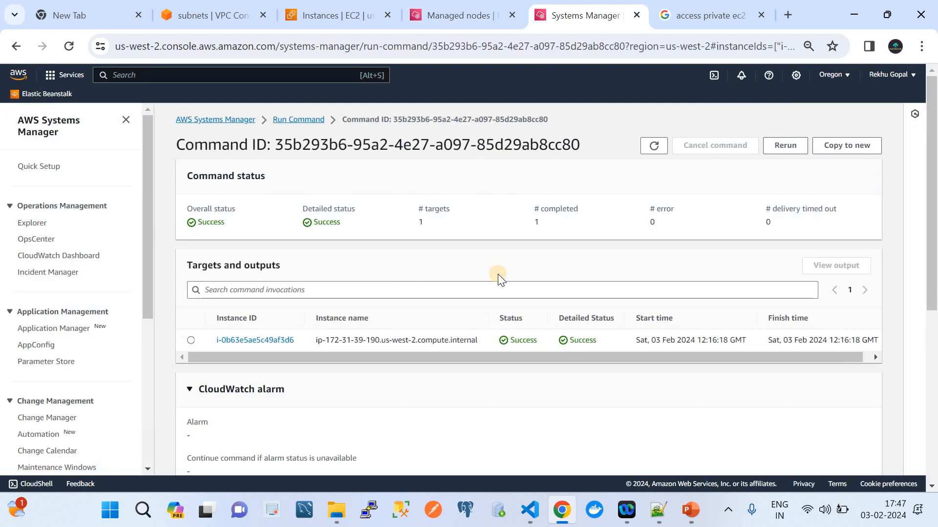
pyautogui.click(306, 122)
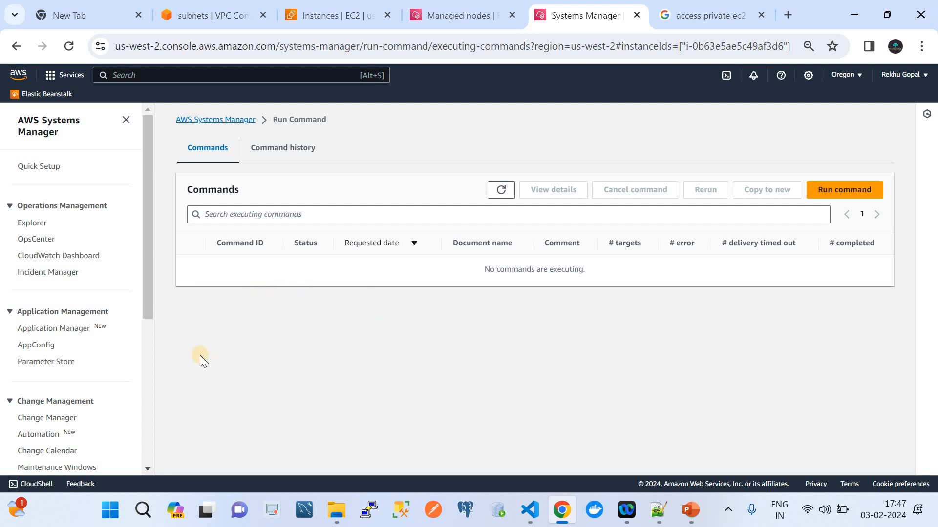
pyautogui.scroll(-5, 149, 409)
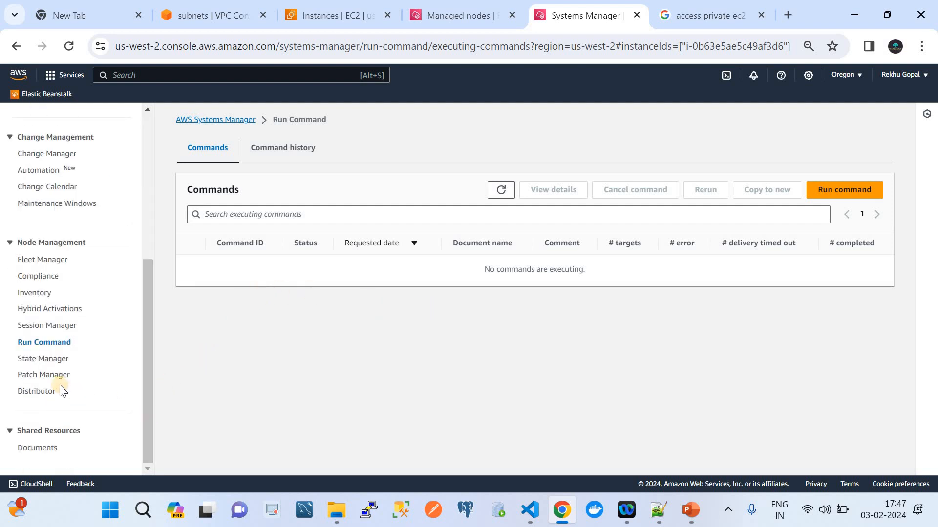